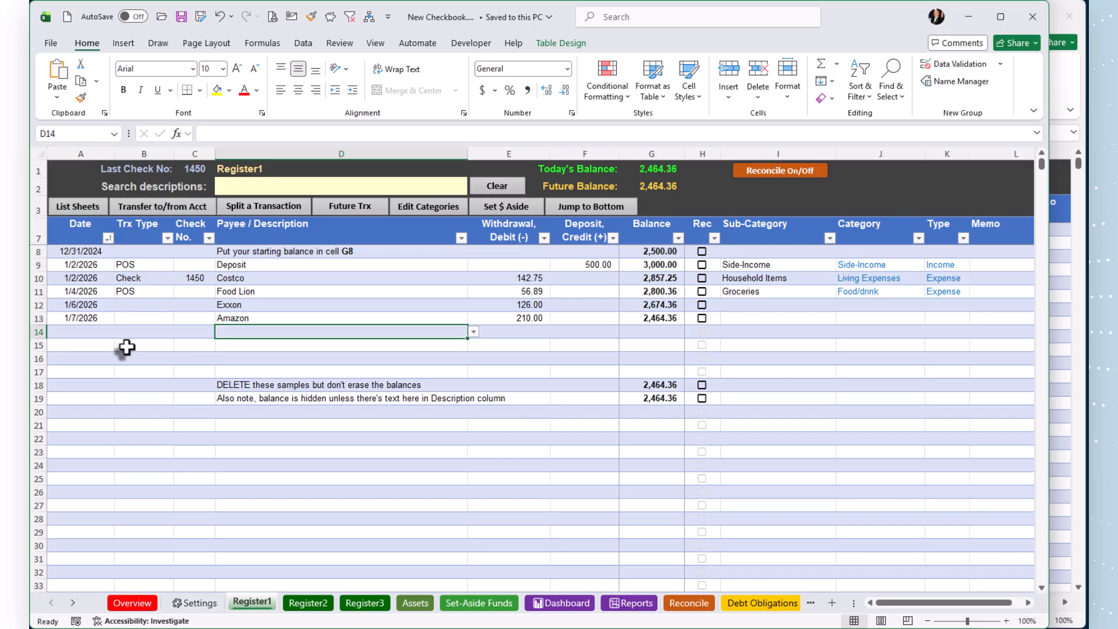
Switch to the New Checkbook workbook and rename the Register1 sheet as Main Checking.
{"action": "key", "text": "alt+Tab"}
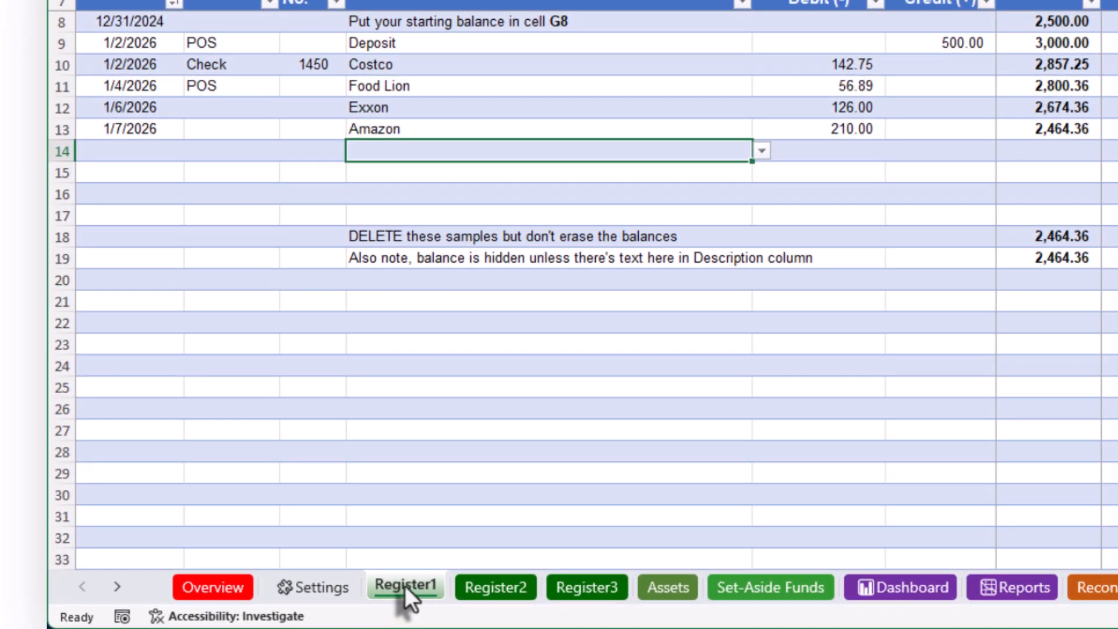
{"action": "right_click", "coordinate": [407, 588]}
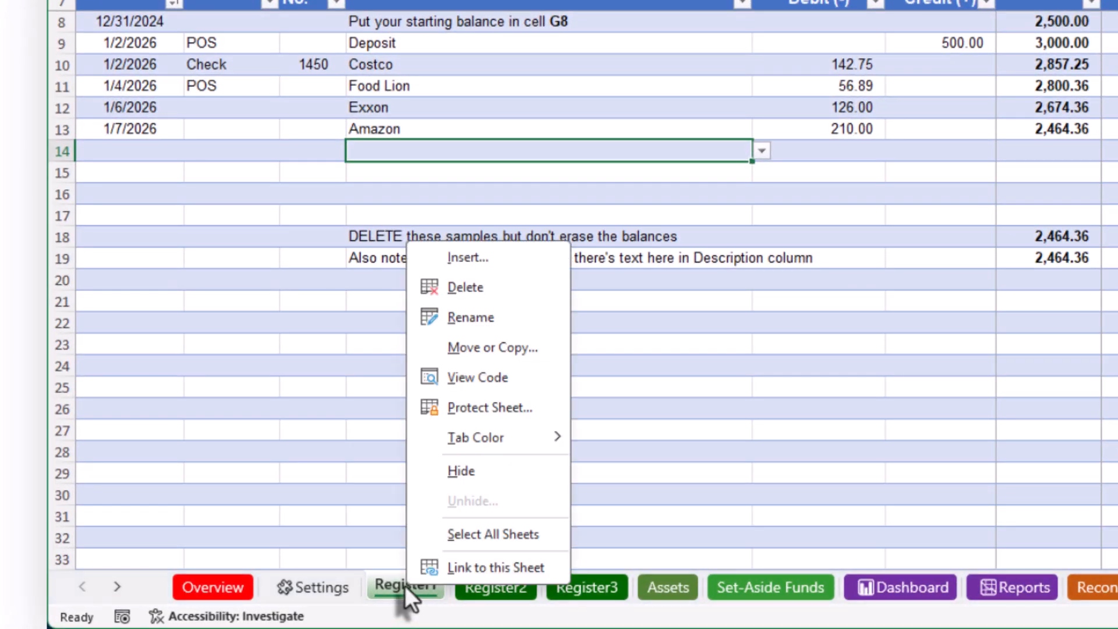
{"action": "left_click", "coordinate": [494, 319]}
{"action": "type", "text": "Main"}
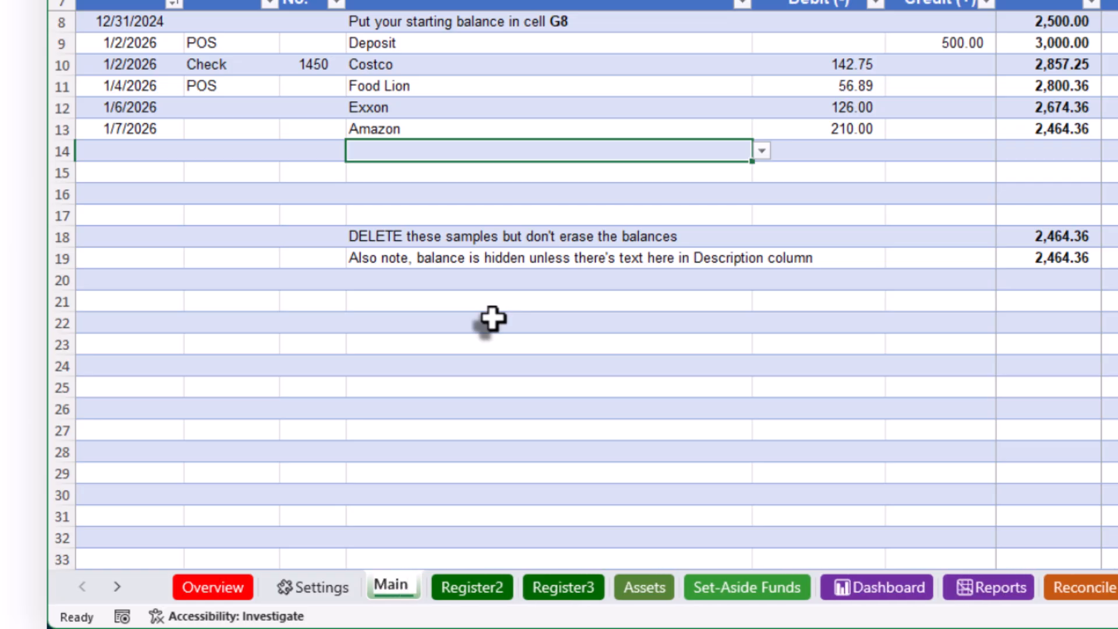
{"action": "type", "text": " Checking"}
{"action": "key", "text": "Return"}
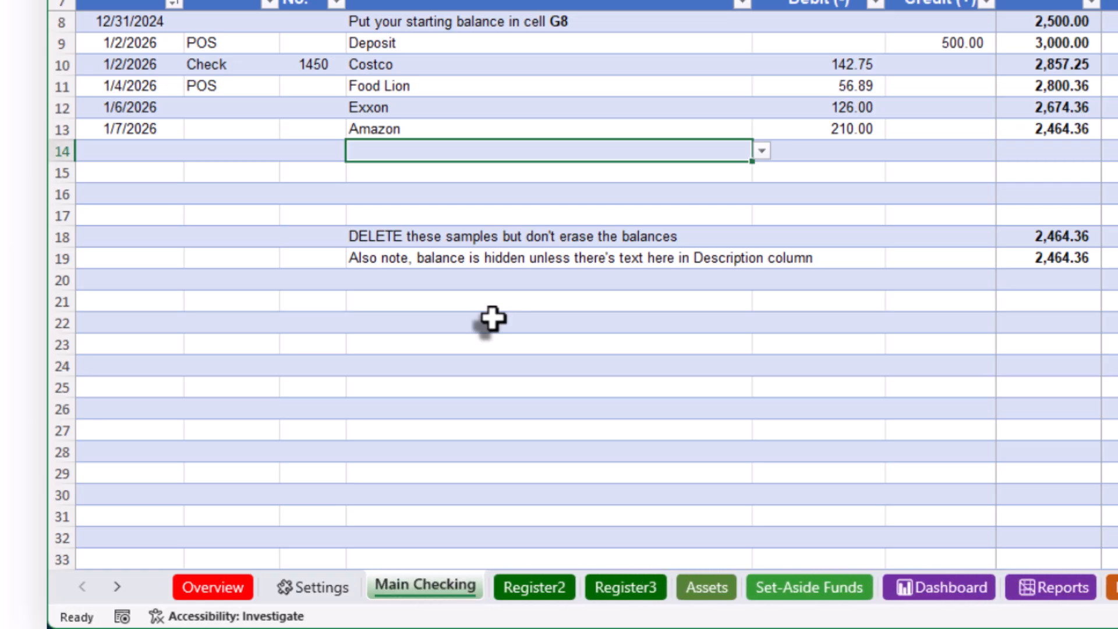
Rename the Register2 sheet as Chase Bank.
{"action": "right_click", "coordinate": [543, 593]}
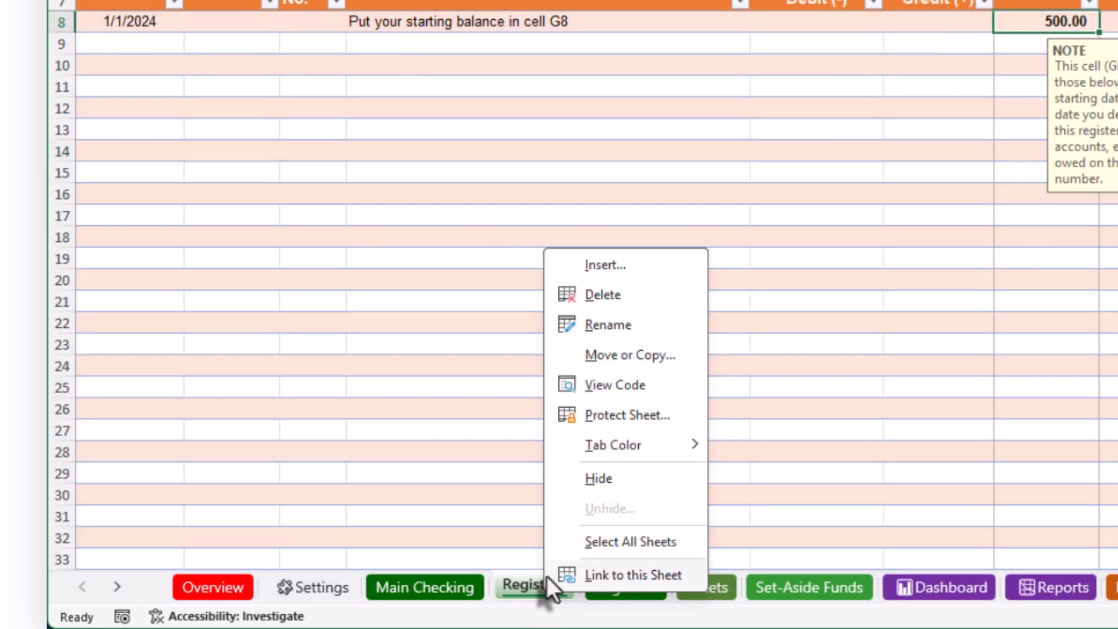
{"action": "left_click", "coordinate": [616, 332]}
{"action": "type", "text": "Chase B"}
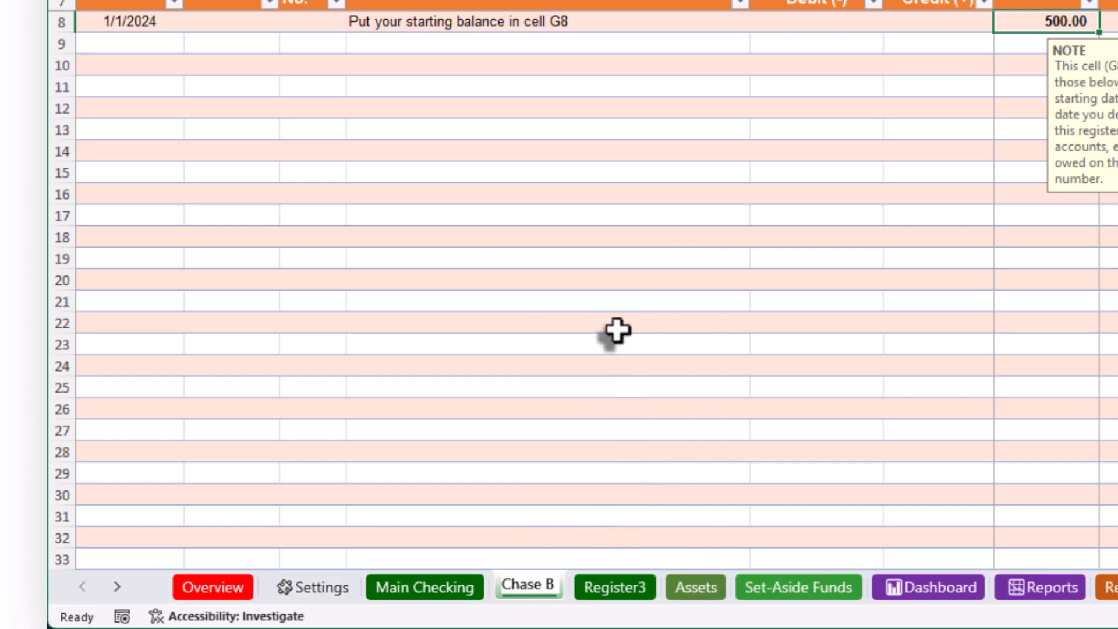
{"action": "type", "text": "ank"}
{"action": "key", "text": "Return"}
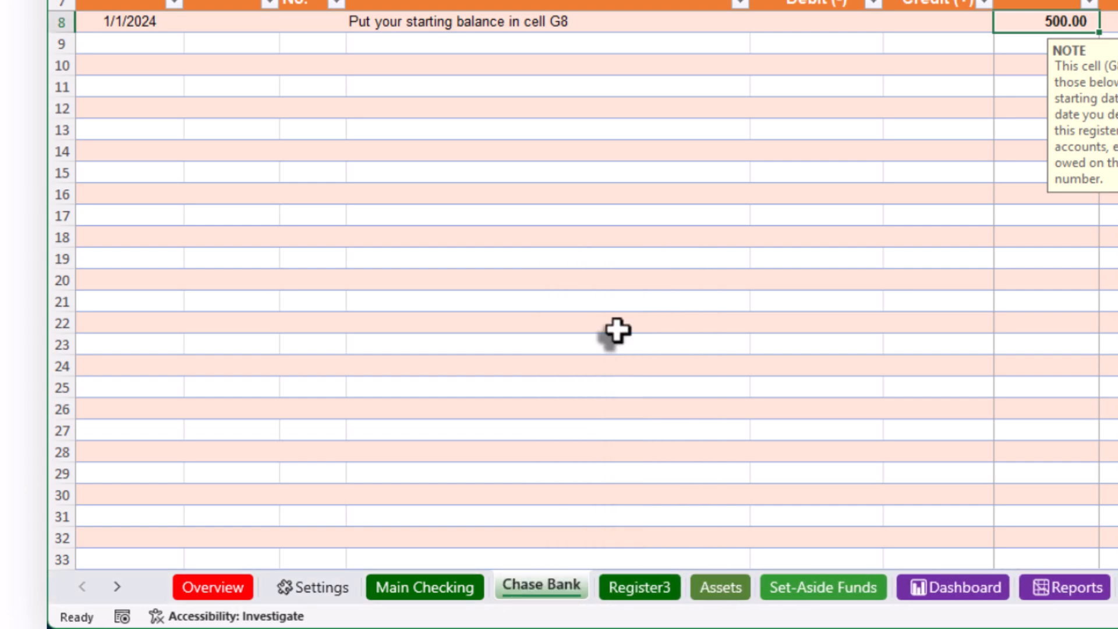
Rename the Register3 sheet as Savings.
{"action": "right_click", "coordinate": [628, 582]}
{"action": "left_click", "coordinate": [698, 317]}
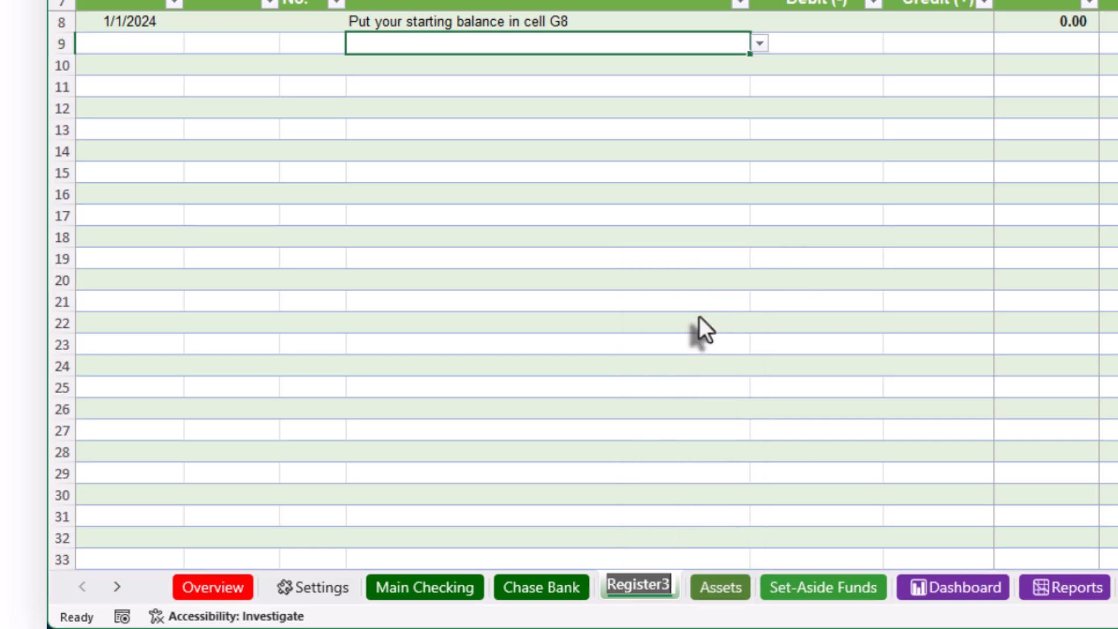
{"action": "type", "text": "Savings"}
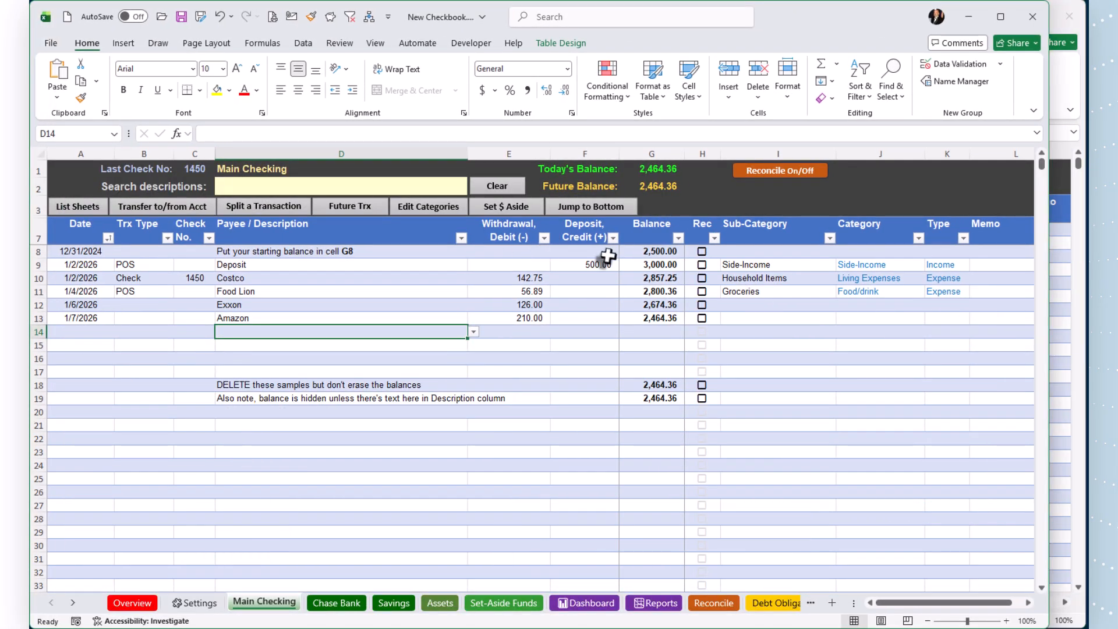
Enter 2500 as the starting balance in cell G8 of the Main Checking sheet.
{"action": "left_click", "coordinate": [659, 251]}
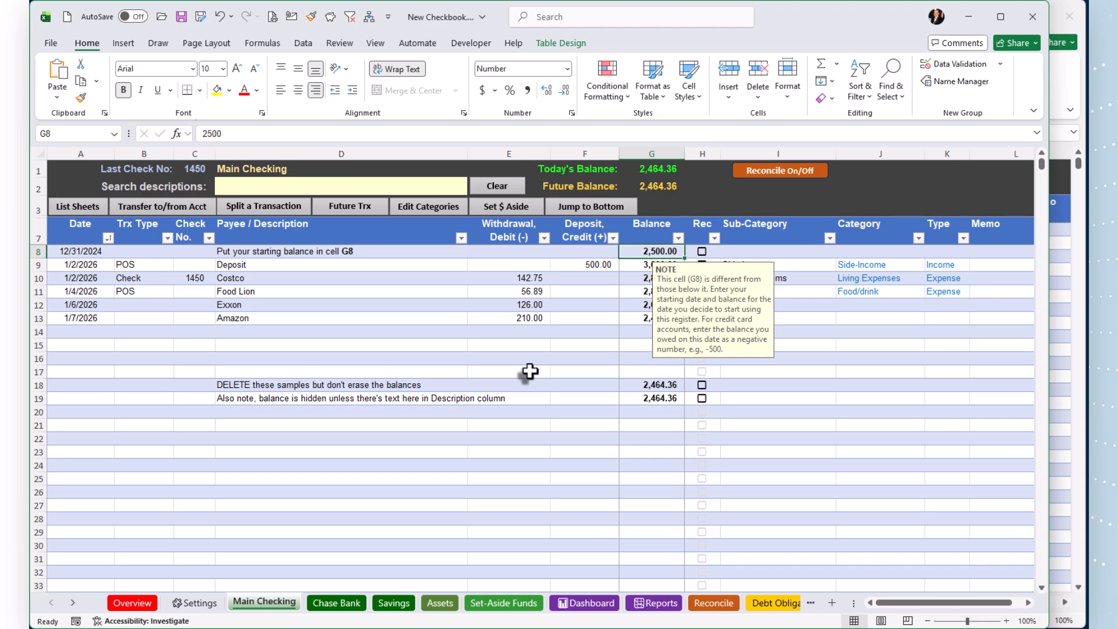
{"action": "type", "text": "2500"}
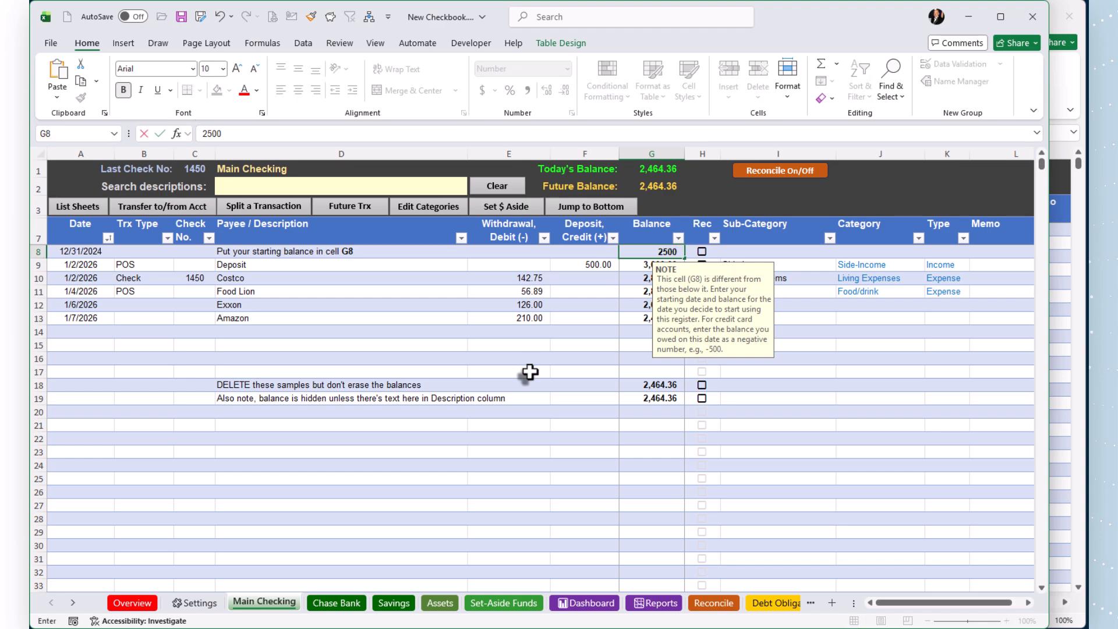
{"action": "key", "text": "Return"}
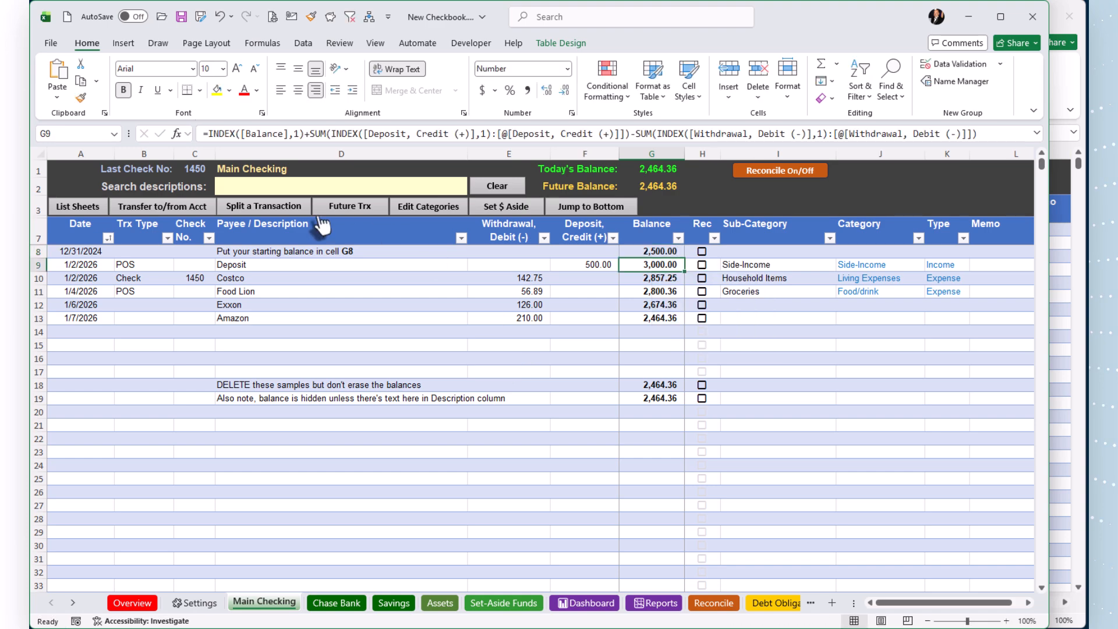
Select the starting date in cell A8 and switch to the OLD Checkbook workbook.
{"action": "left_click", "coordinate": [82, 251]}
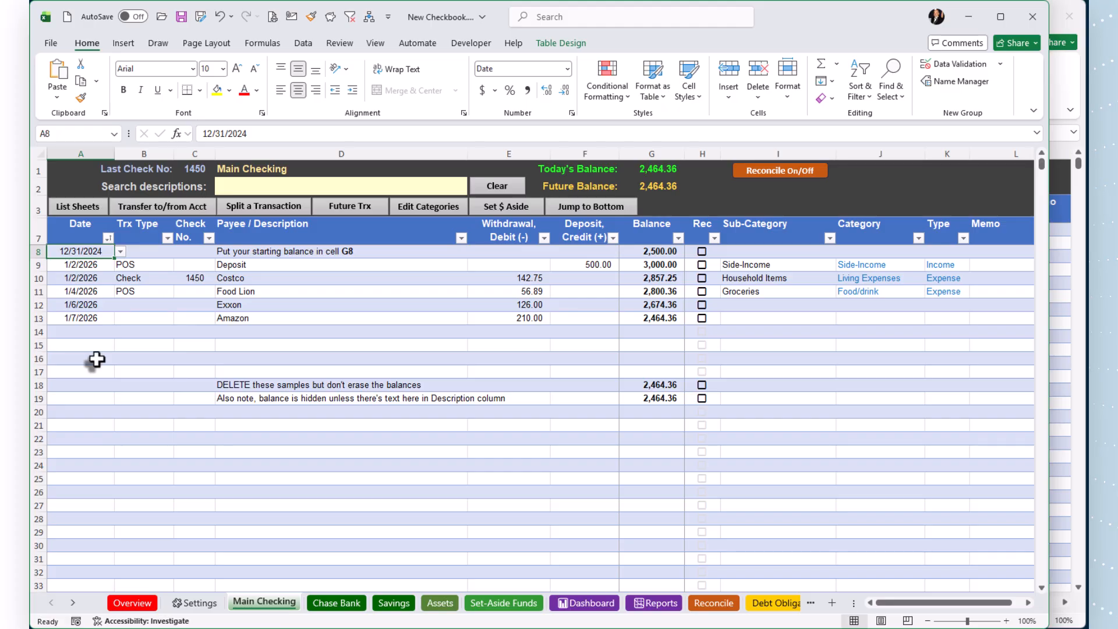
{"action": "key", "text": "alt+Tab"}
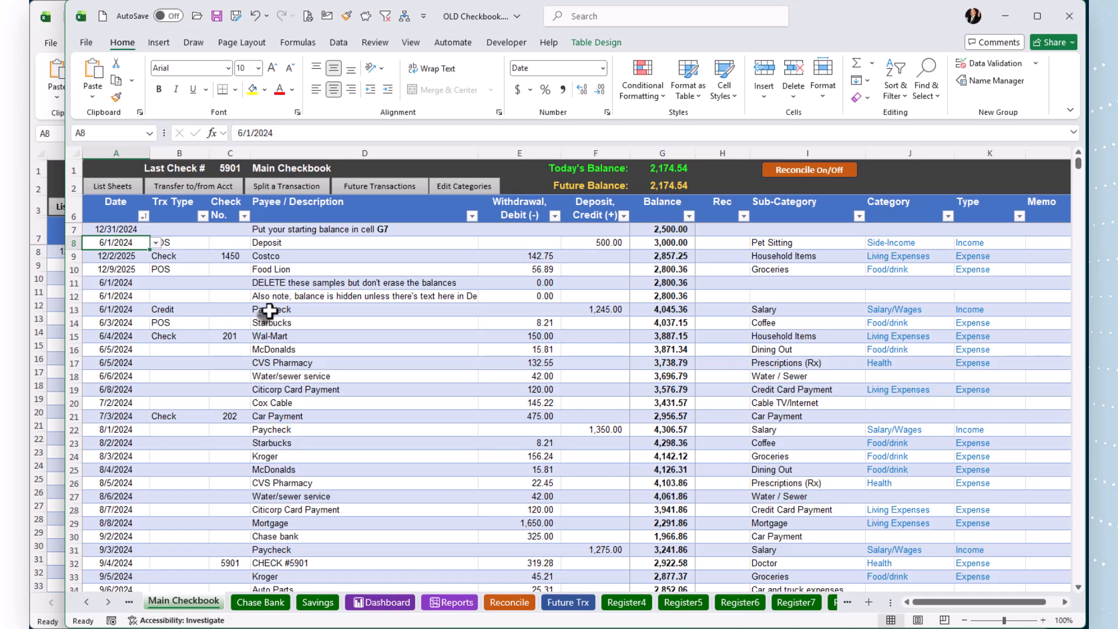
{"action": "left_click", "coordinate": [74, 244]}
{"action": "left_click_drag", "start_coordinate": [74, 243], "coordinate": [74, 402]}
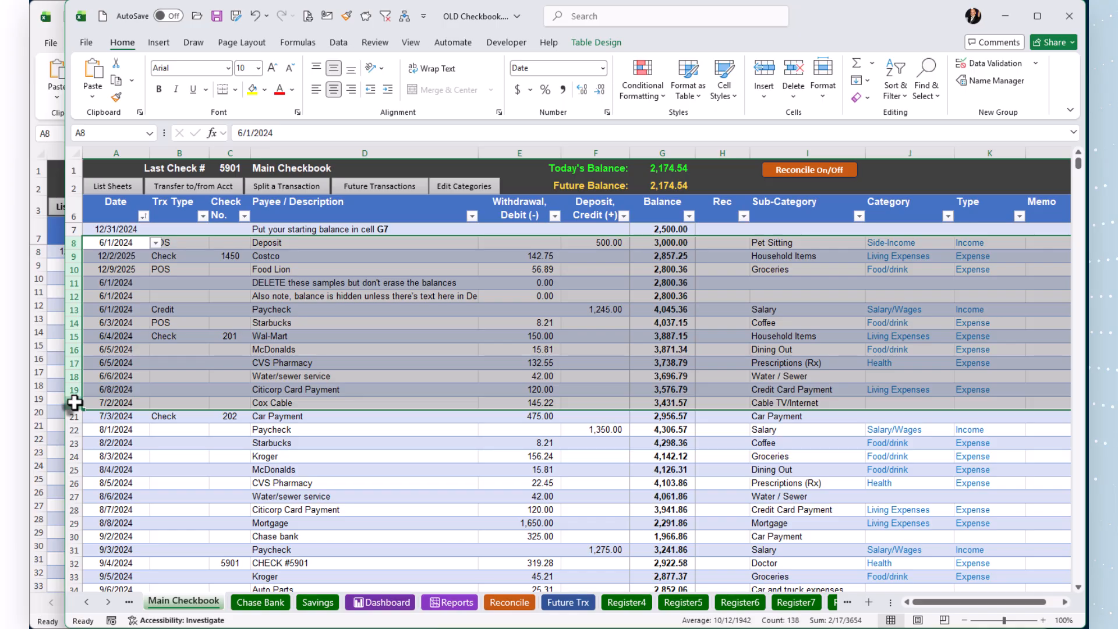
{"action": "left_click", "coordinate": [119, 245]}
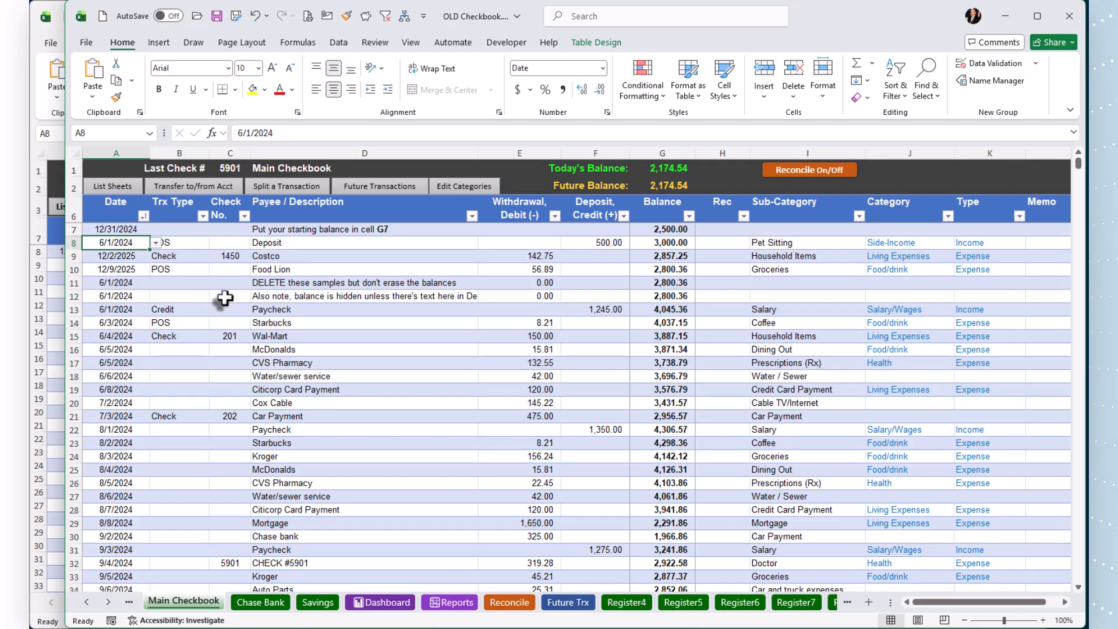
{"action": "key", "text": "shift+Right"}
{"action": "key", "text": "shift+Right"}
{"action": "key", "text": "shift+Right"}
{"action": "key", "text": "shift+Right"}
{"action": "key", "text": "shift+Right"}
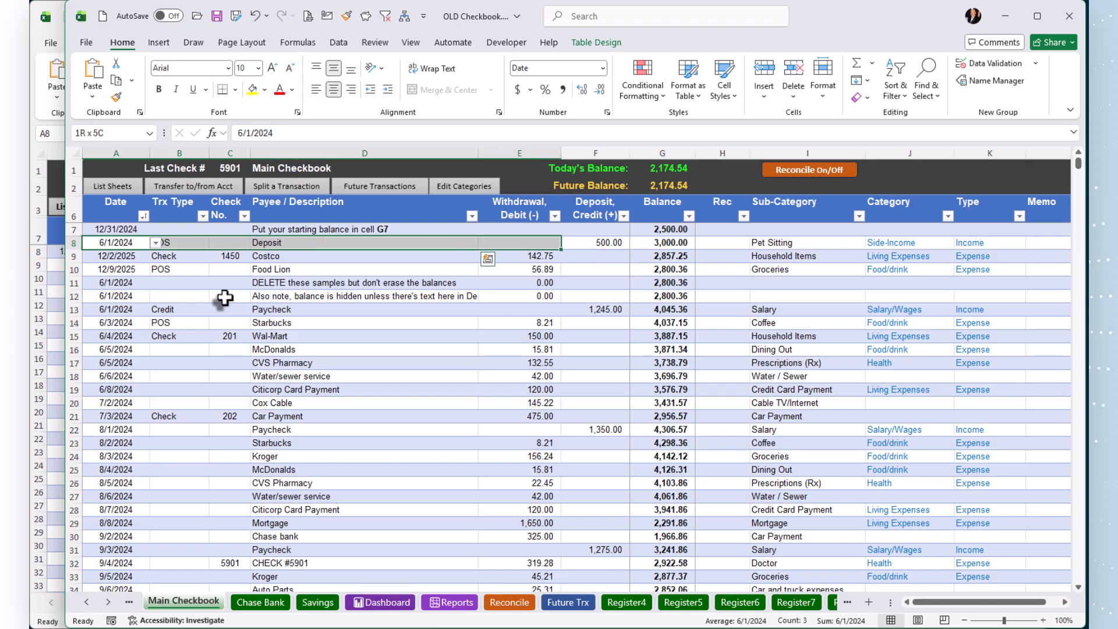
{"action": "left_click", "coordinate": [224, 297]}
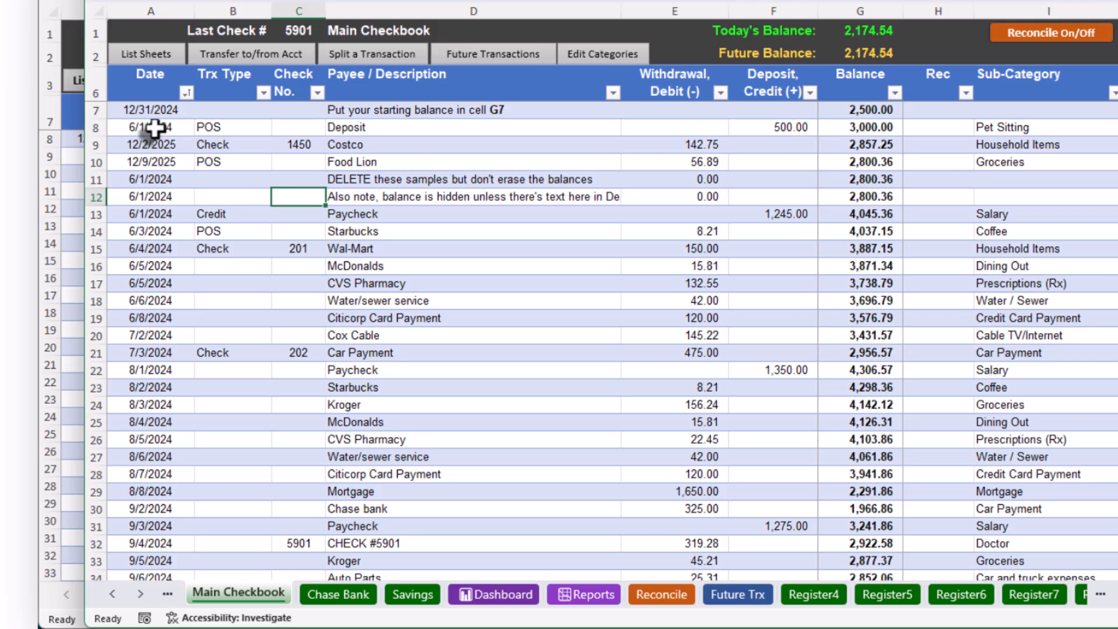
Copy all transactions on the Main Checkbook sheet from the Date through the Deposit, Credit column, range A8:F51.
{"action": "left_click_drag", "start_coordinate": [153, 128], "coordinate": [778, 142]}
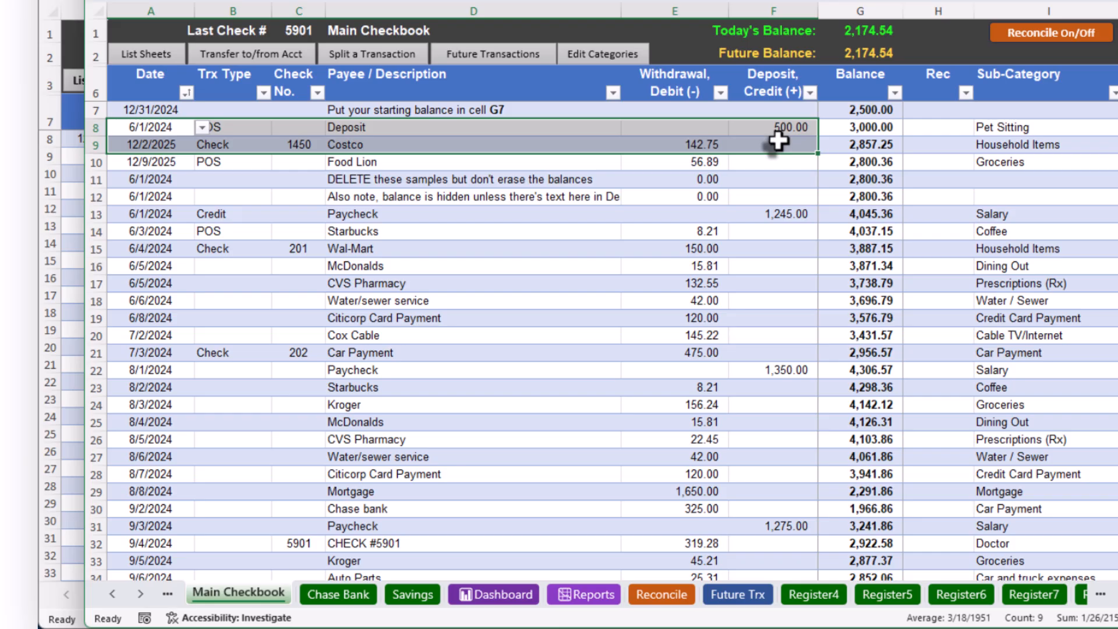
{"action": "left_click_drag", "start_coordinate": [778, 142], "coordinate": [746, 406]}
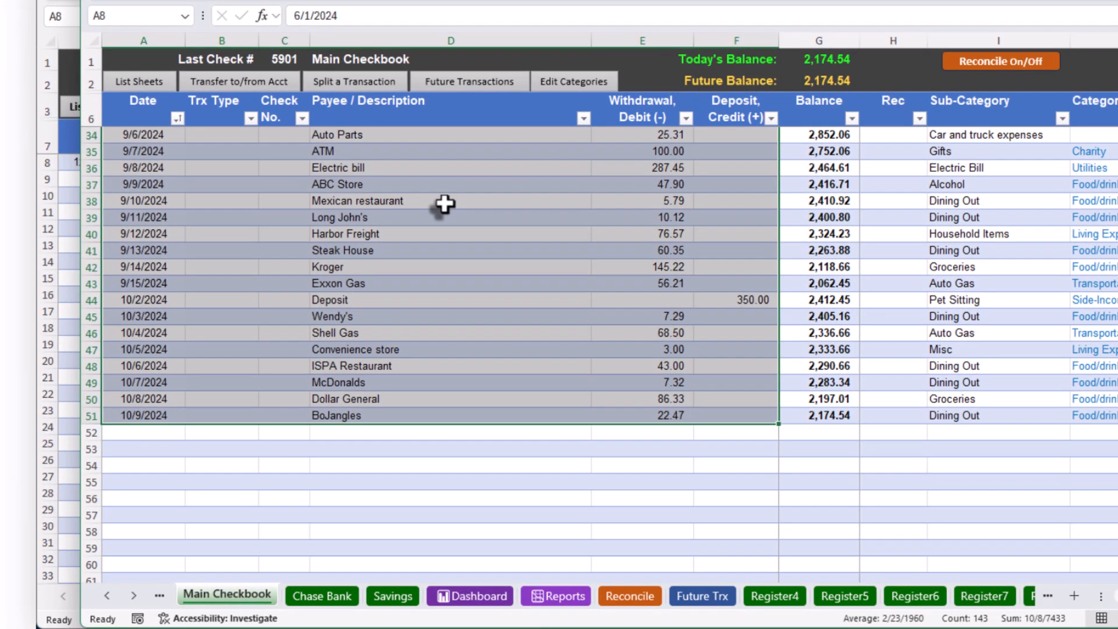
{"action": "right_click", "coordinate": [445, 203]}
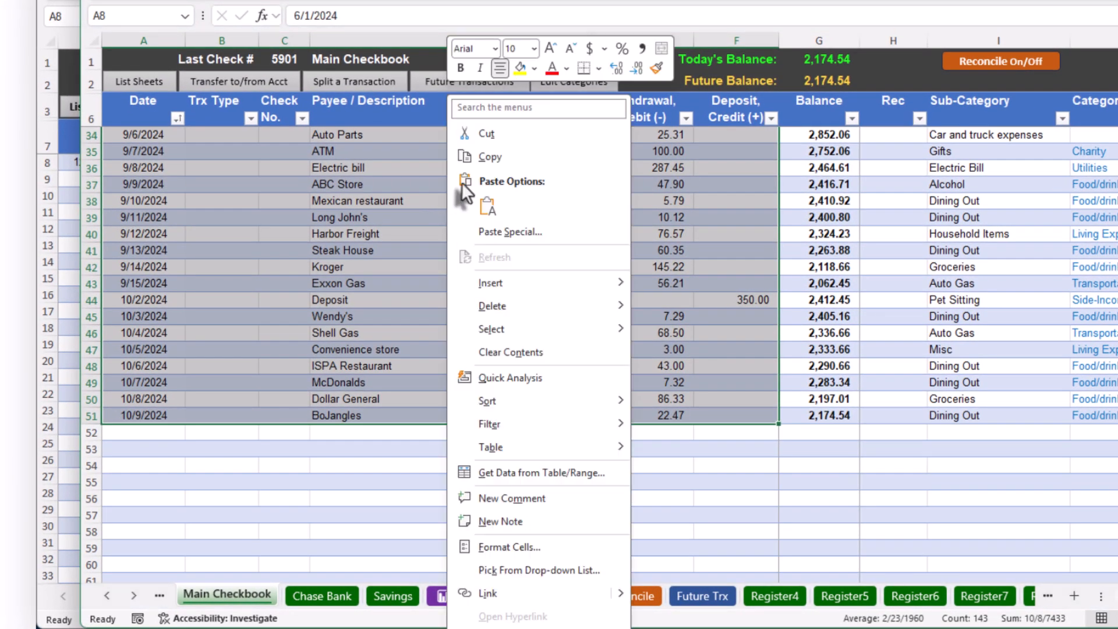
{"action": "left_click", "coordinate": [489, 158]}
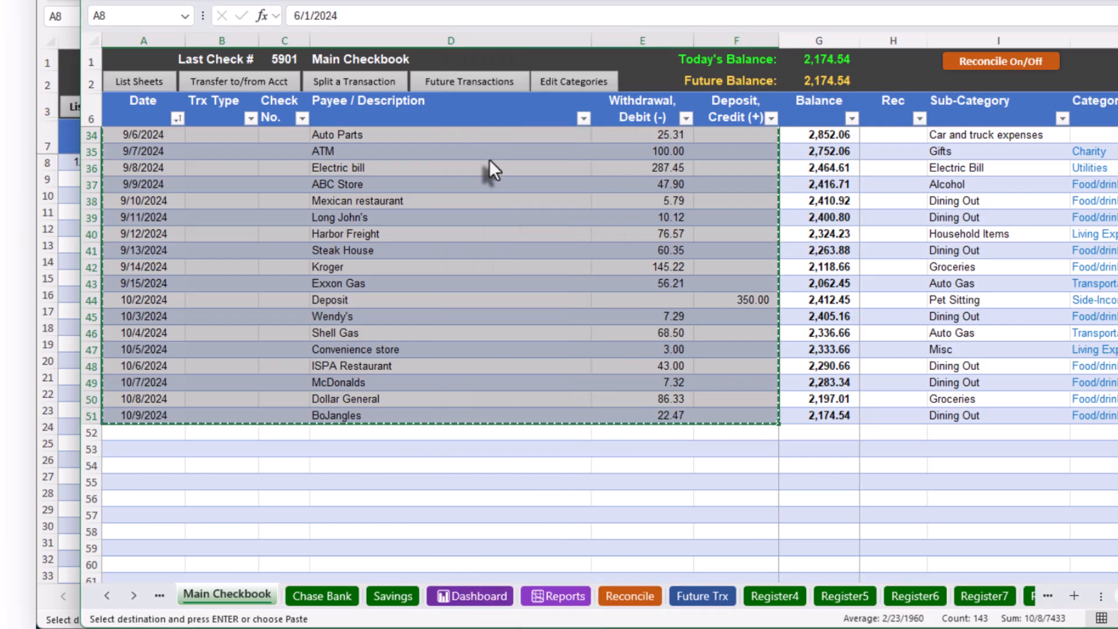
{"action": "key", "text": "ctrl+c"}
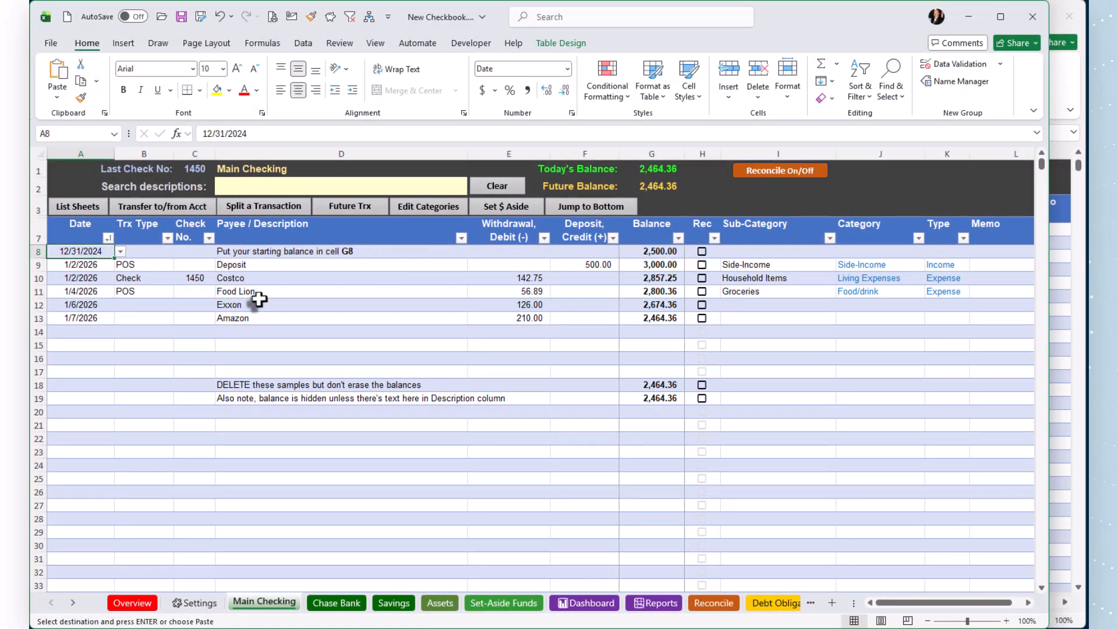
{"action": "left_click", "coordinate": [90, 267]}
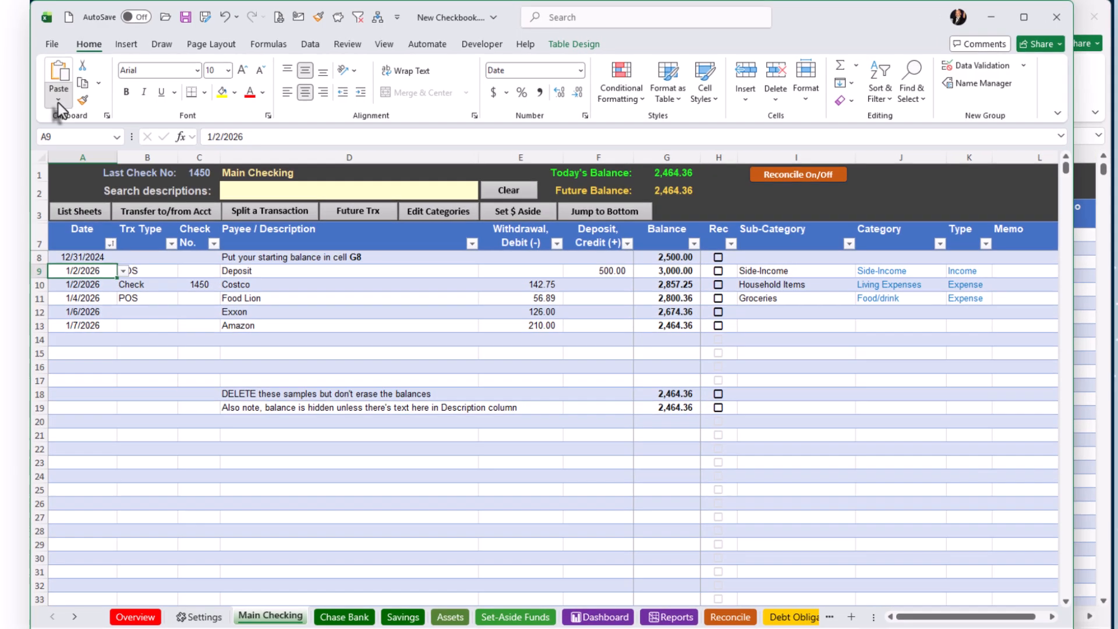
{"action": "left_click", "coordinate": [57, 97]}
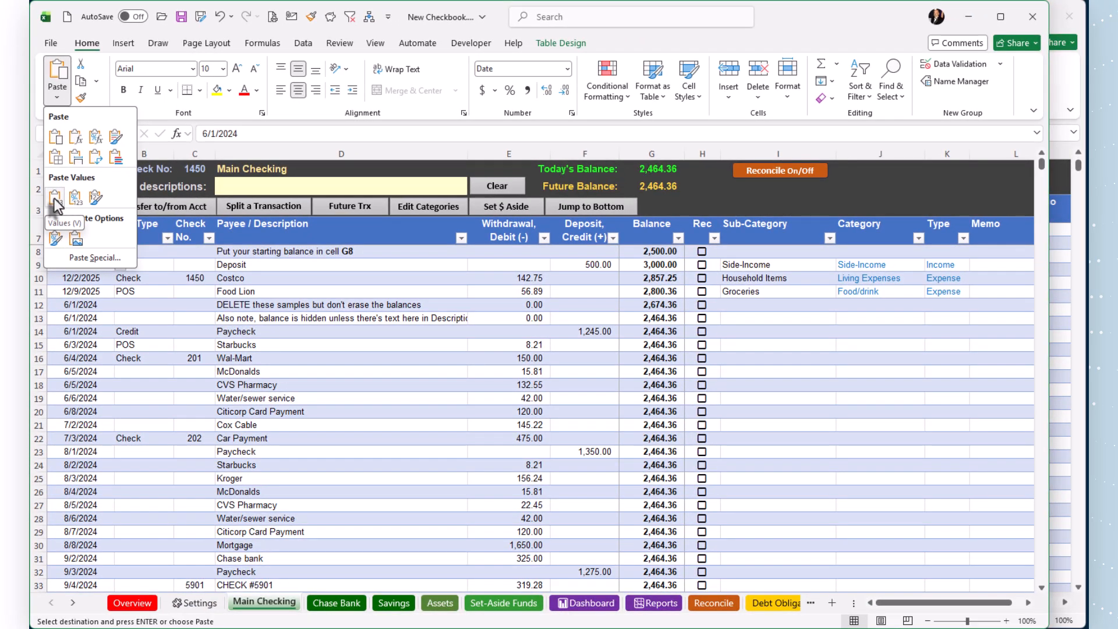
{"action": "left_click", "coordinate": [54, 198]}
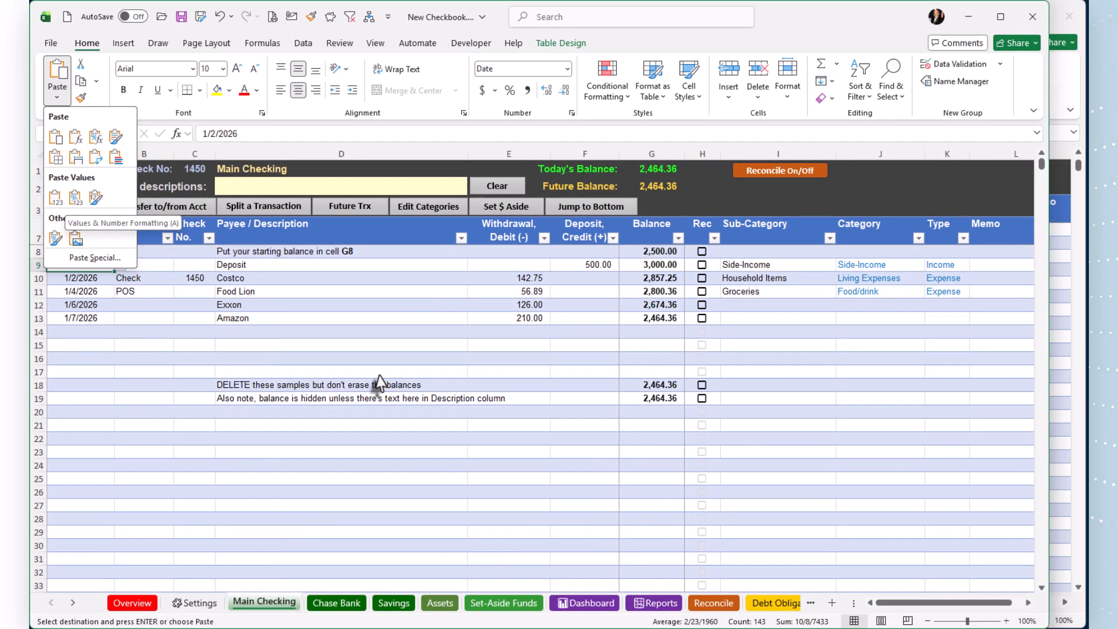
{"action": "left_click", "coordinate": [375, 320]}
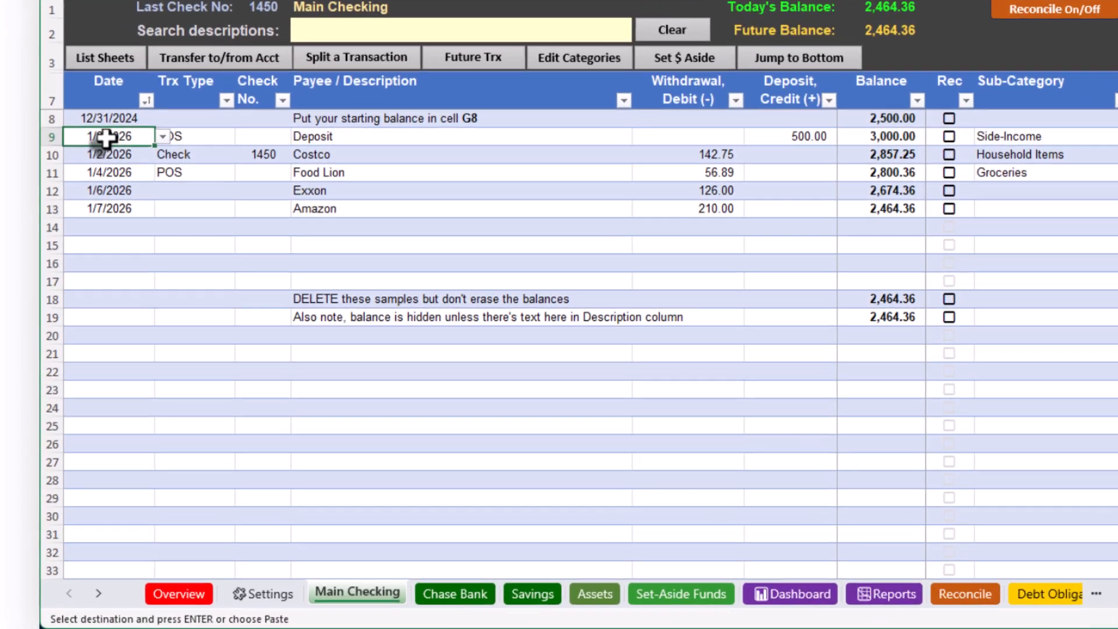
{"action": "right_click", "coordinate": [81, 267]}
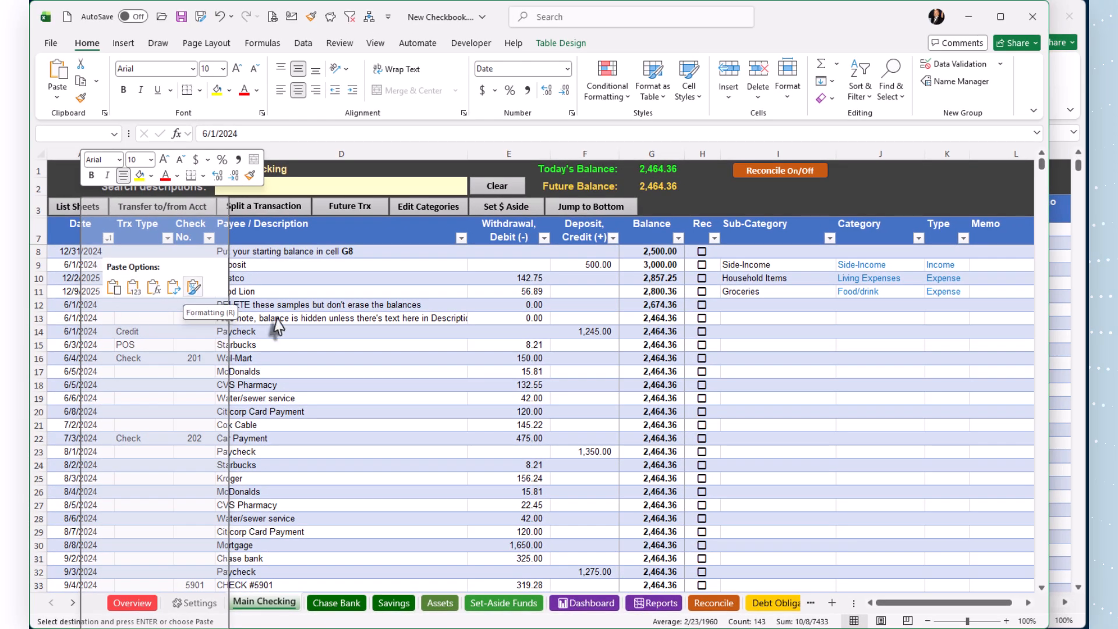
{"action": "key", "text": "Escape"}
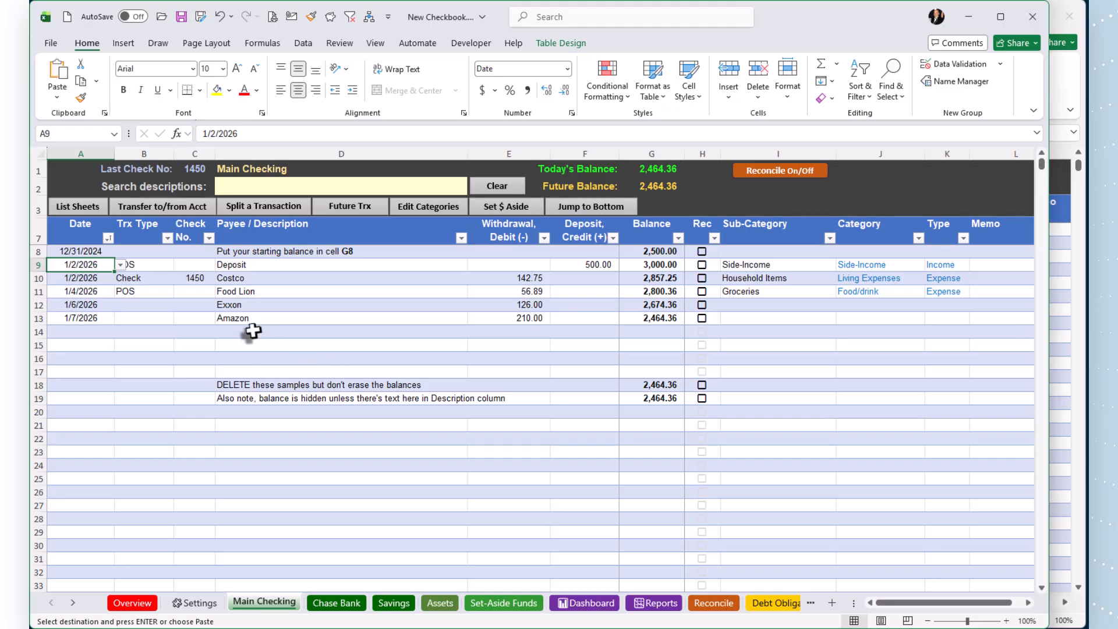
Paste the copied transactions as values only, starting at cell A9 of the Main Checking sheet.
{"action": "right_click", "coordinate": [84, 265]}
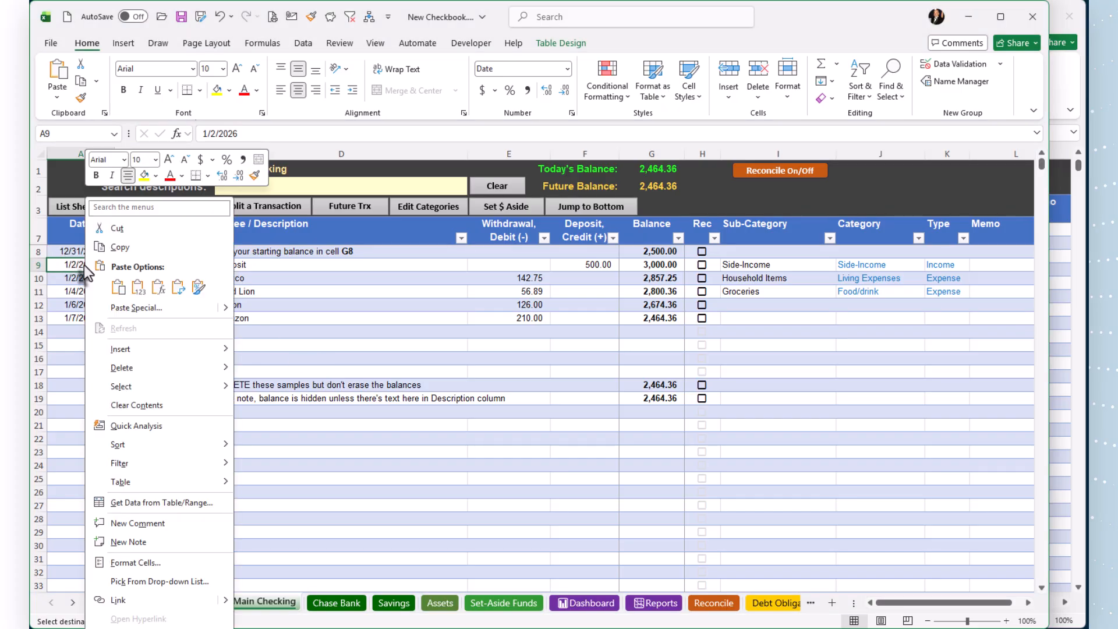
{"action": "left_click", "coordinate": [138, 287]}
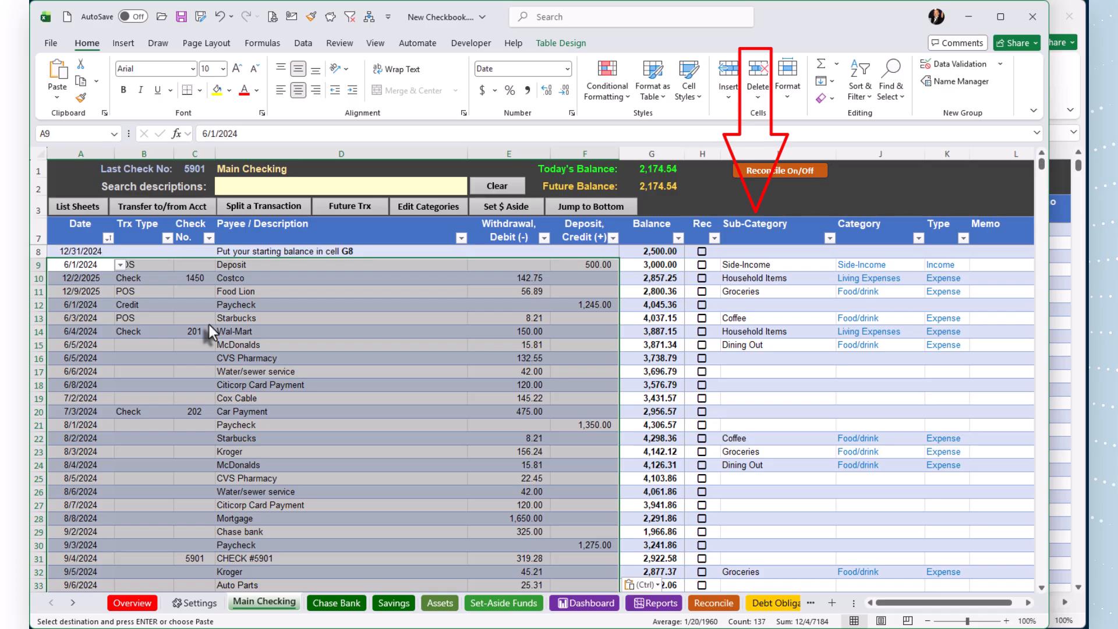
Switch back to the OLD Checkbook workbook and clear the pending copy on the Main Checkbook sheet.
{"action": "key", "text": "alt+Tab"}
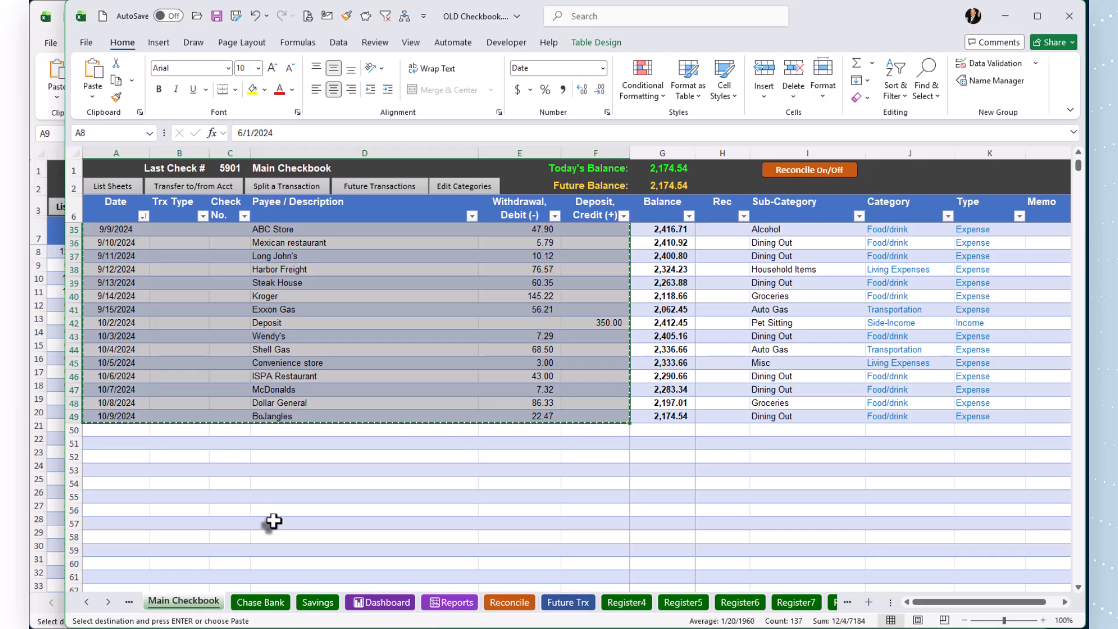
{"action": "scroll", "coordinate": [274, 521], "scroll_direction": "up", "scroll_amount": 9}
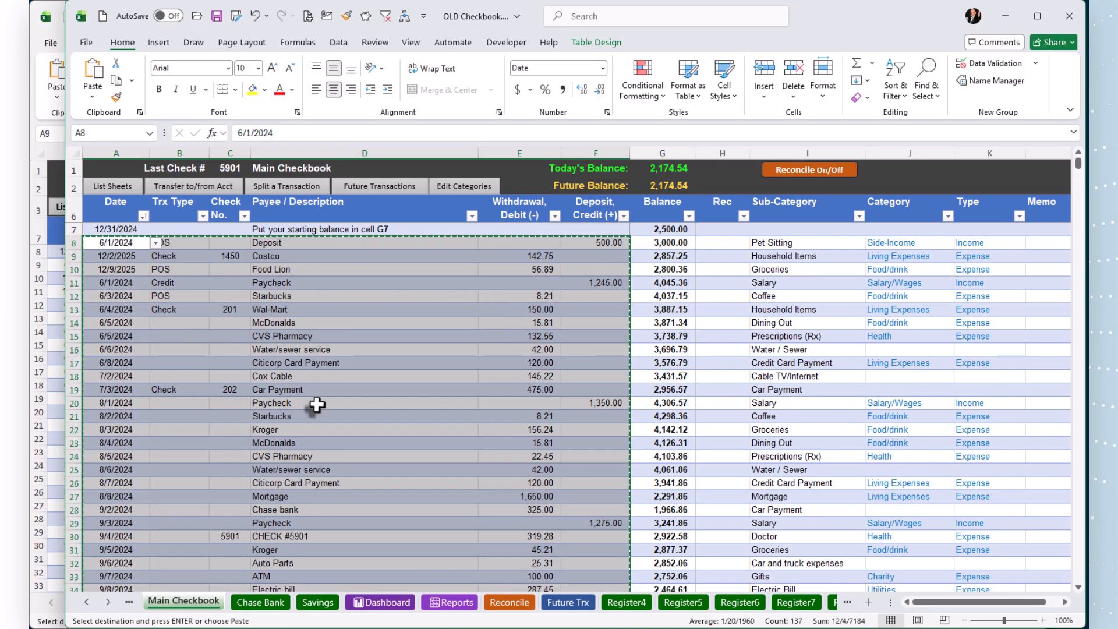
{"action": "key", "text": "Escape"}
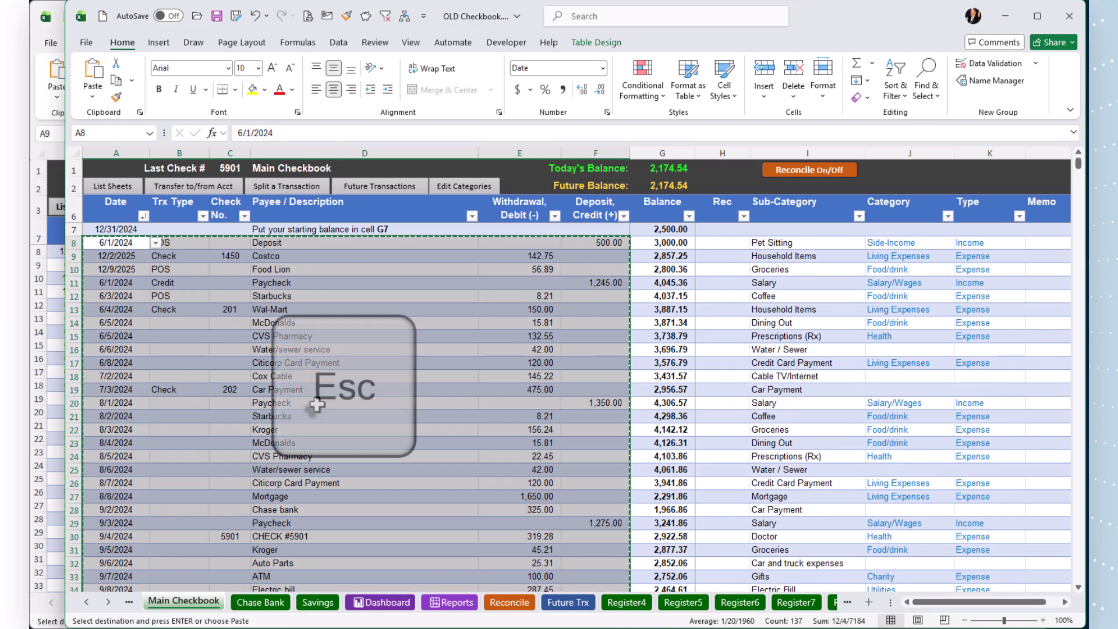
{"action": "key", "text": "Escape"}
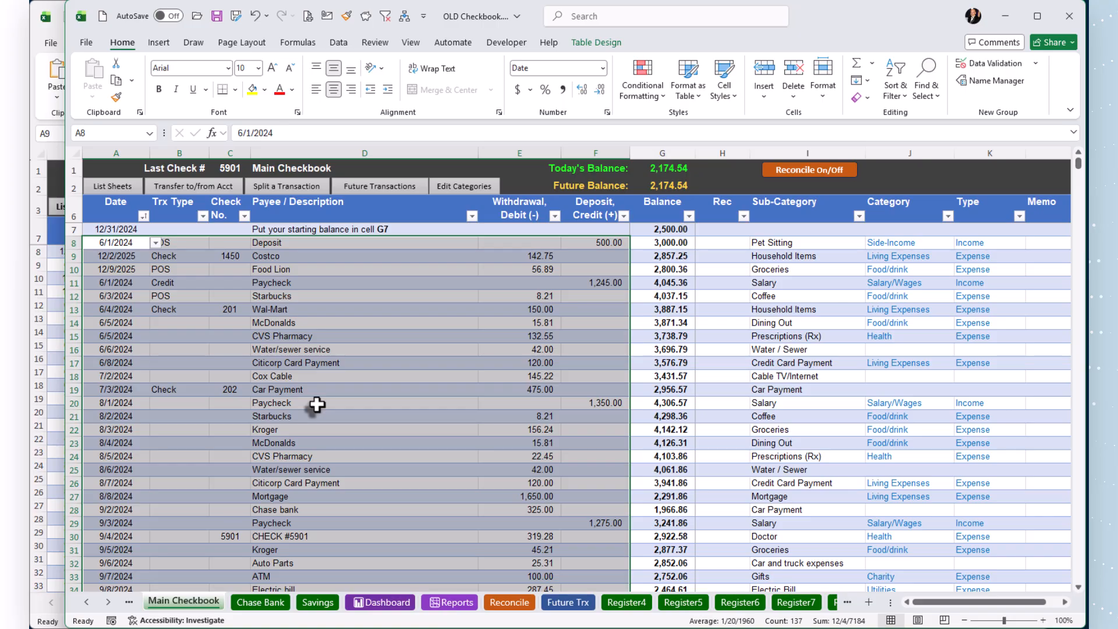
Copy the Sub-Category entries of all transactions on the Main Checkbook sheet, range I8:I49.
{"action": "left_click", "coordinate": [388, 243]}
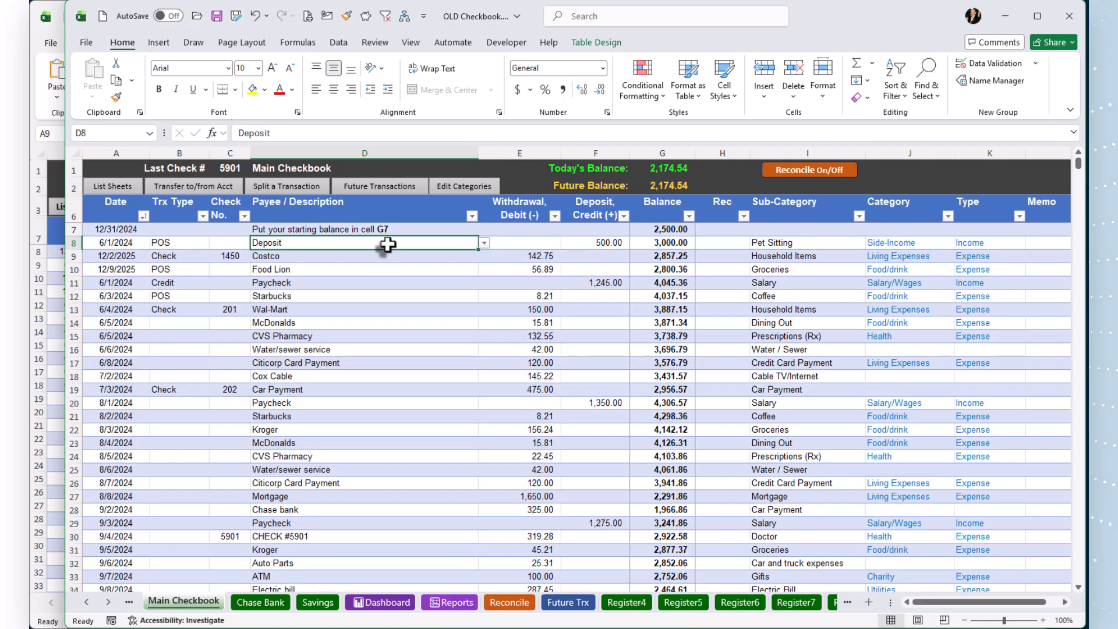
{"action": "left_click", "coordinate": [791, 243]}
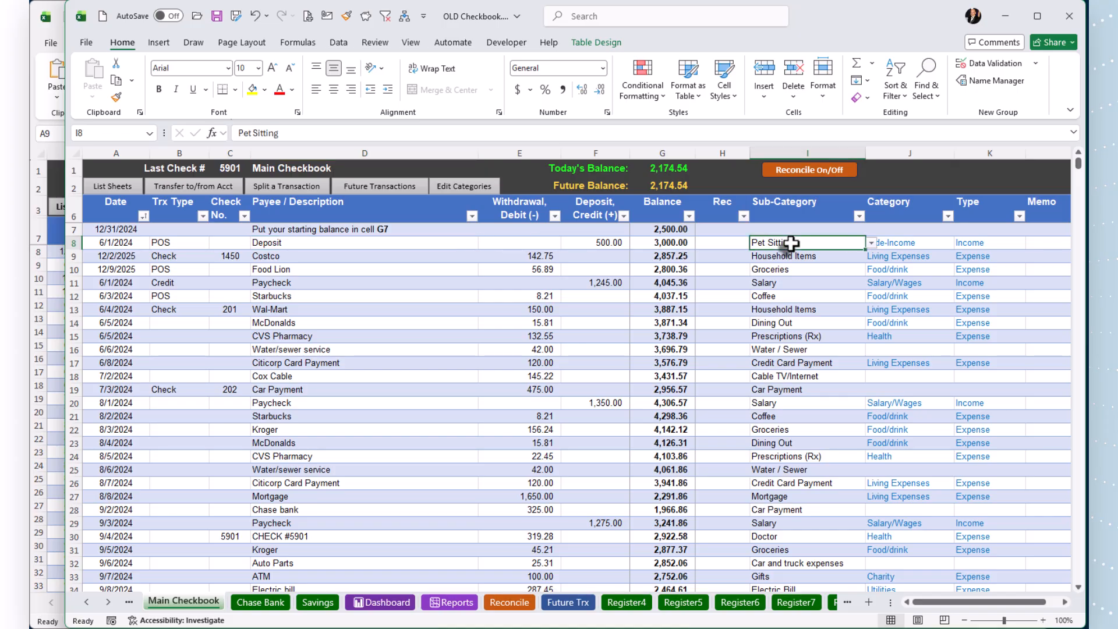
{"action": "left_click_drag", "start_coordinate": [791, 244], "coordinate": [771, 431]}
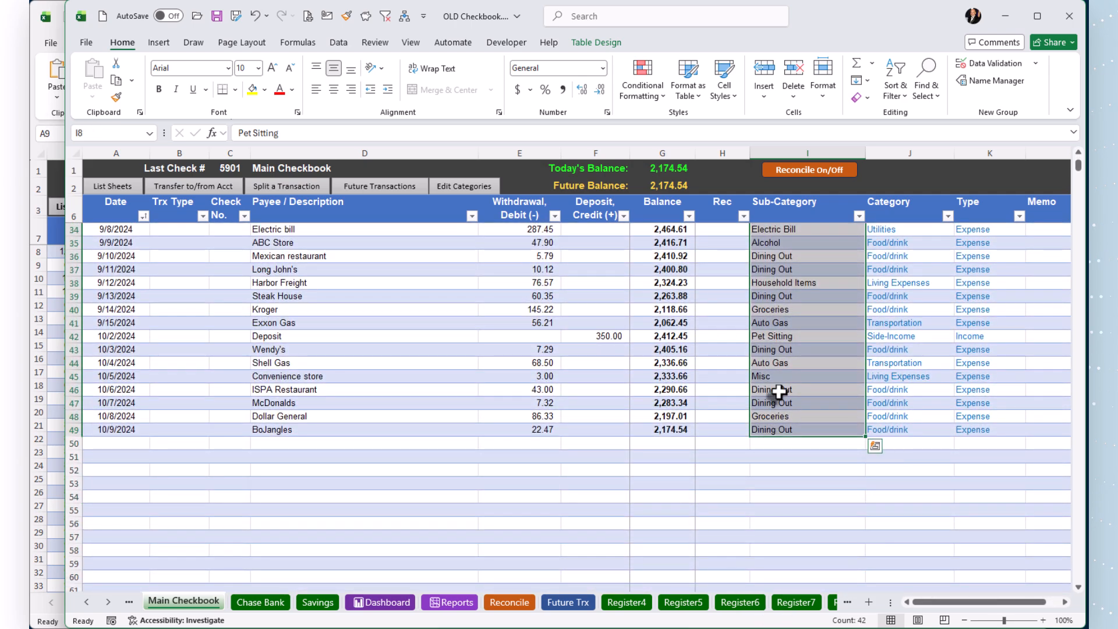
{"action": "right_click", "coordinate": [781, 314]}
{"action": "left_click", "coordinate": [815, 247]}
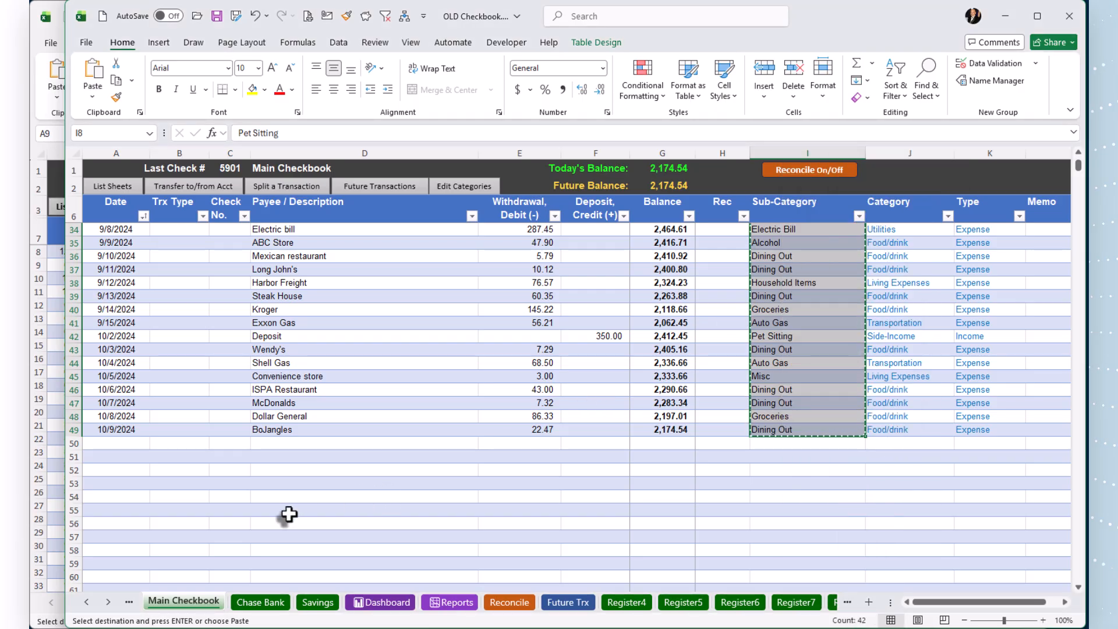
Paste the copied sub-categories as values only from cell I9 of the new workbook's Main Checking sheet and clear the pending copy.
{"action": "key", "text": "alt+Tab"}
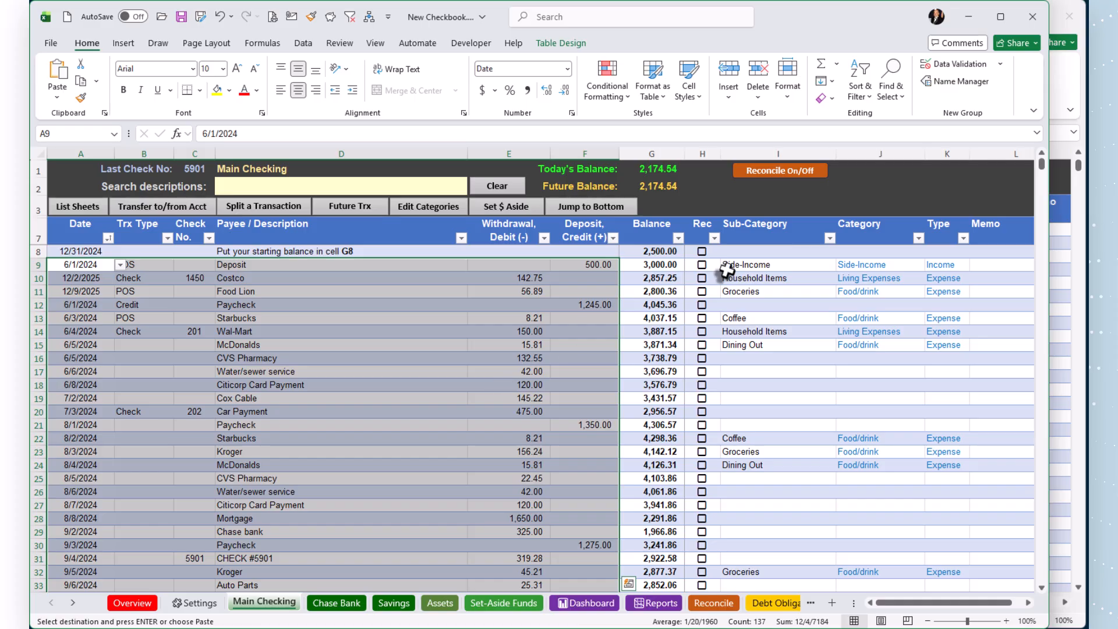
{"action": "left_click", "coordinate": [763, 265]}
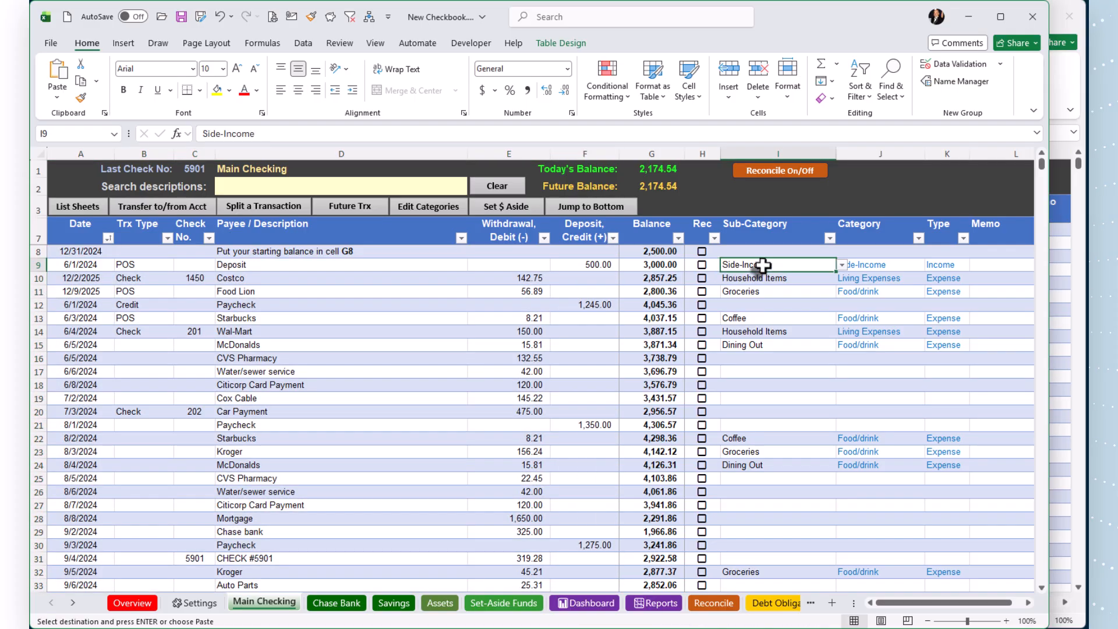
{"action": "right_click", "coordinate": [767, 269]}
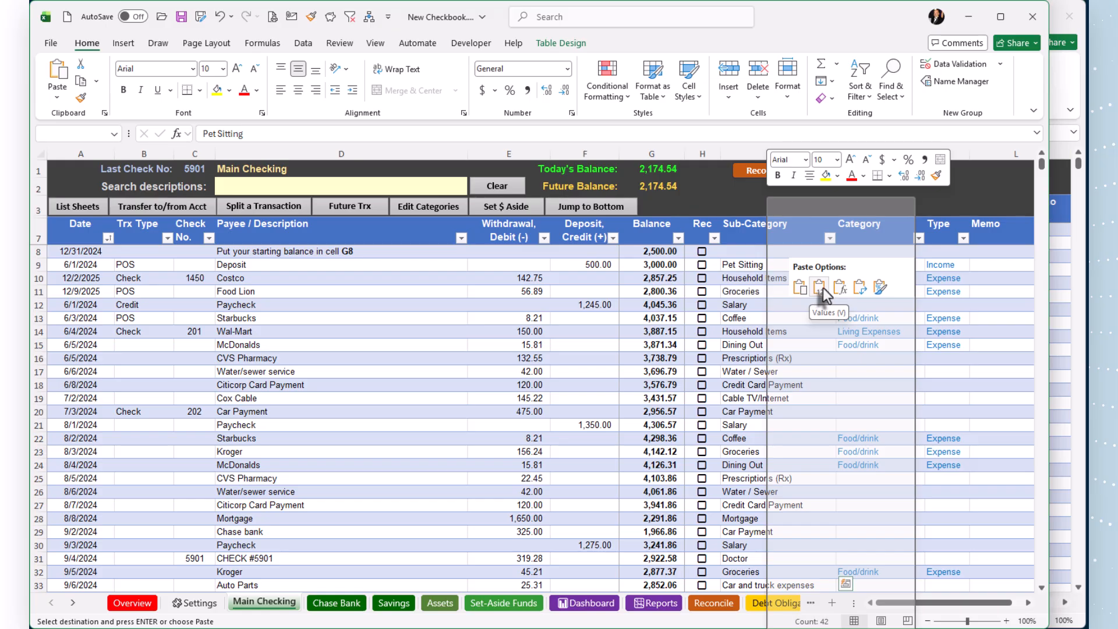
{"action": "left_click", "coordinate": [56, 98]}
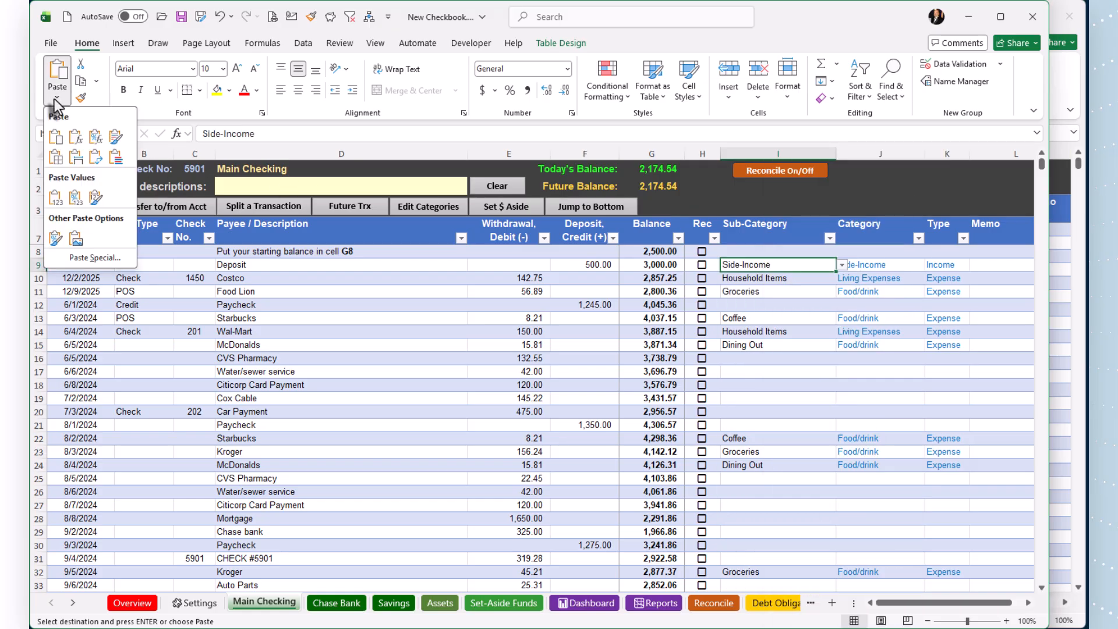
{"action": "left_click", "coordinate": [56, 202]}
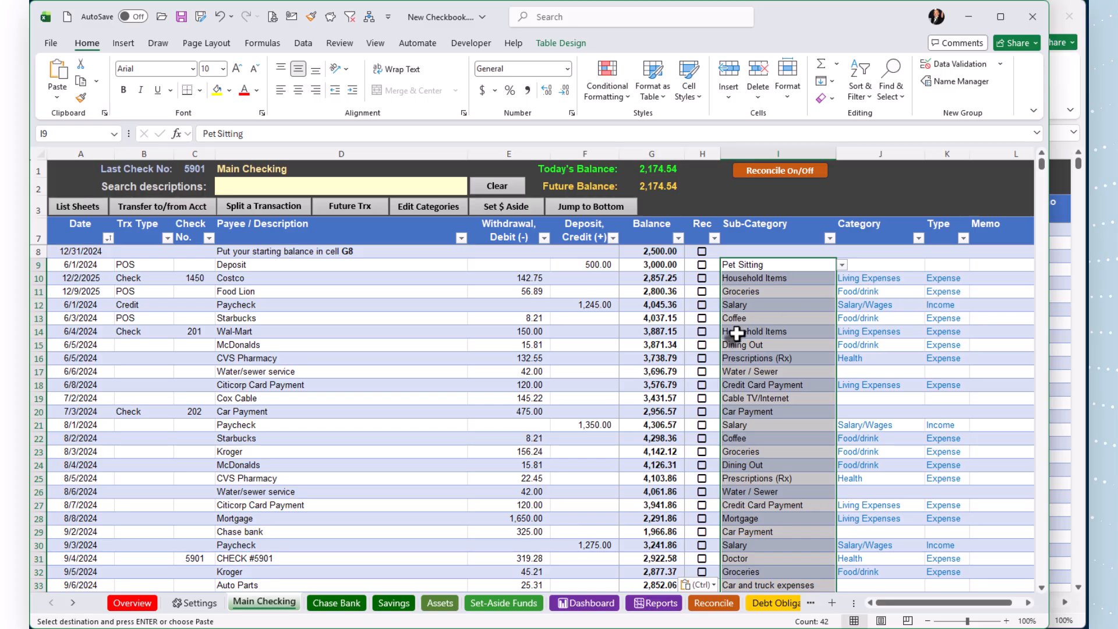
{"action": "left_click", "coordinate": [767, 373]}
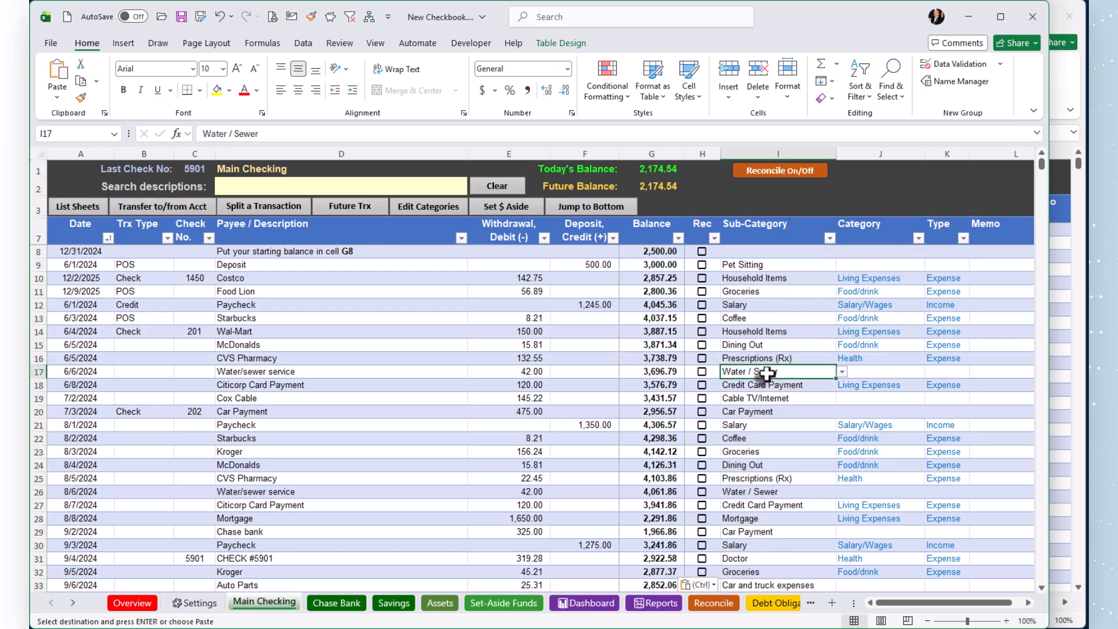
{"action": "key", "text": "Escape"}
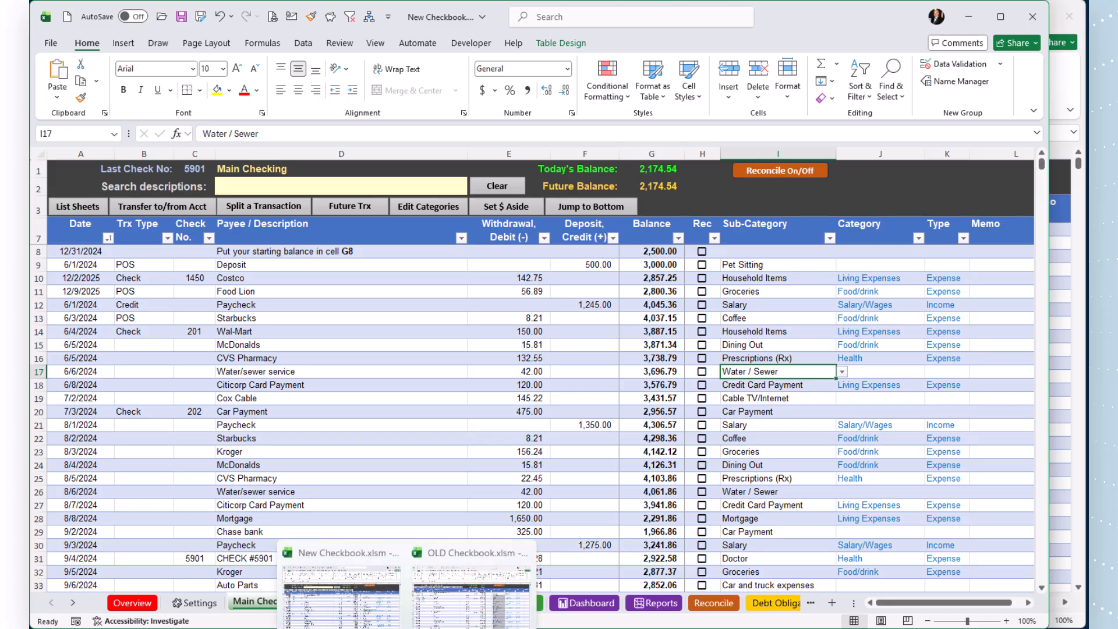
On the OLD Checkbook workbook's Settings sheet, copy the whole categories list from Alcohol through Water / Sewer, including Category and Category Type.
{"action": "left_click", "coordinate": [438, 617]}
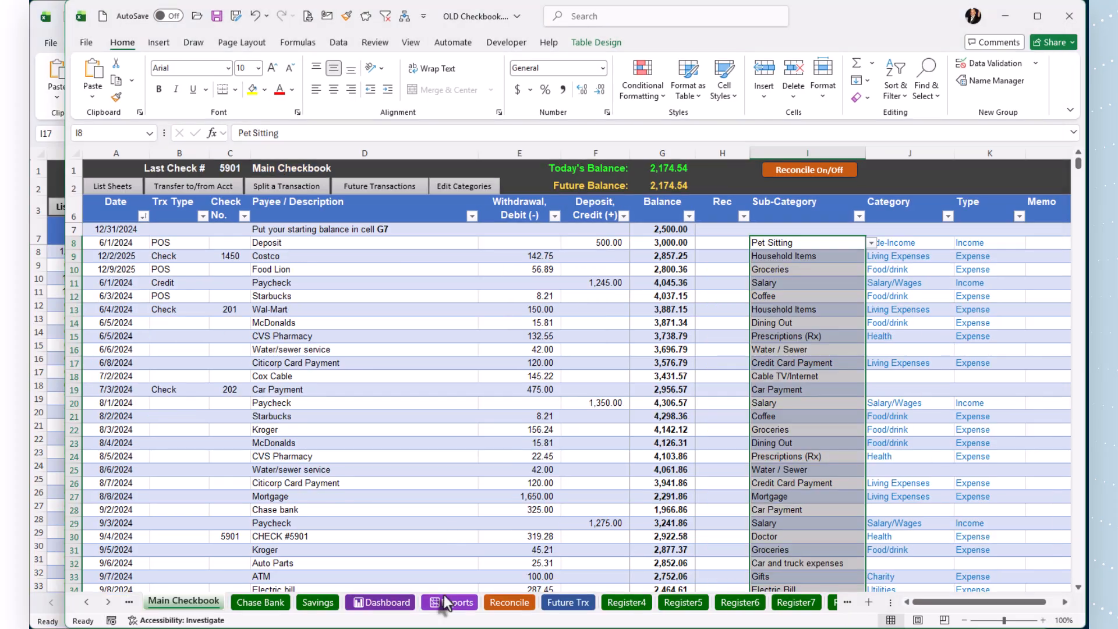
{"action": "left_click", "coordinate": [87, 602]}
{"action": "left_click", "coordinate": [173, 601]}
{"action": "scroll", "coordinate": [296, 527], "scroll_direction": "up", "scroll_amount": 8}
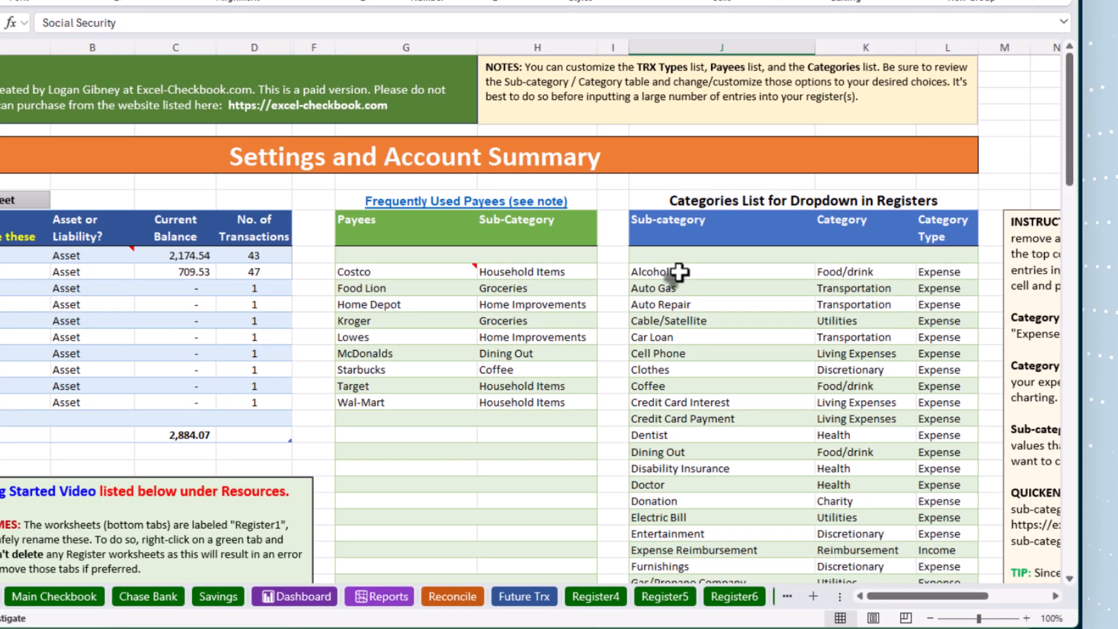
{"action": "left_click", "coordinate": [761, 336]}
{"action": "left_click_drag", "start_coordinate": [679, 271], "coordinate": [929, 271]}
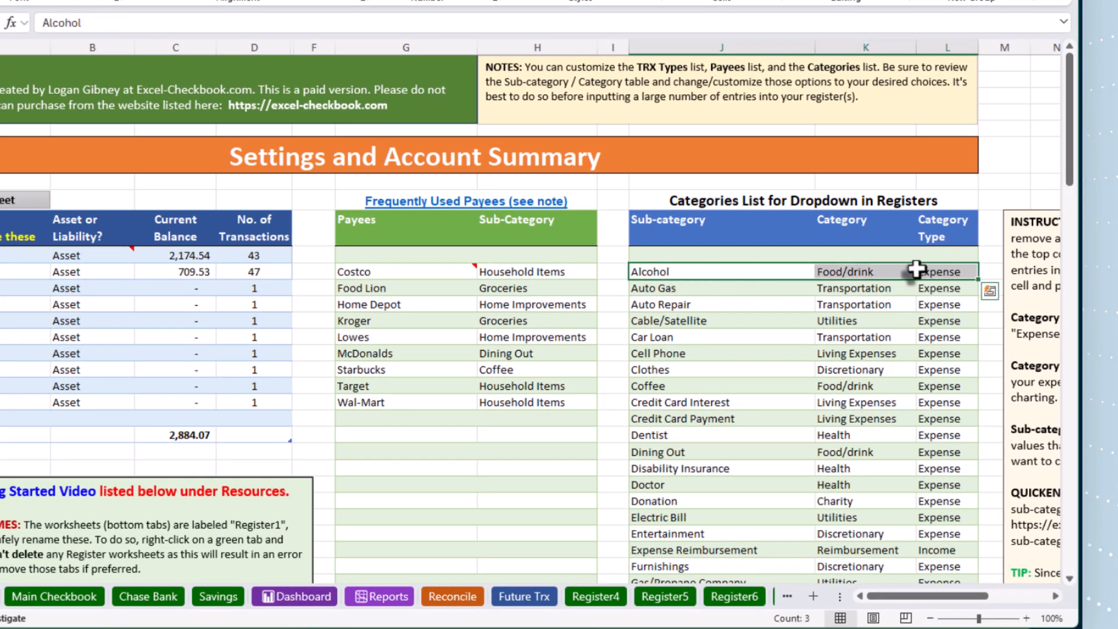
{"action": "left_click_drag", "start_coordinate": [875, 326], "coordinate": [951, 446]}
{"action": "right_click", "coordinate": [700, 200]}
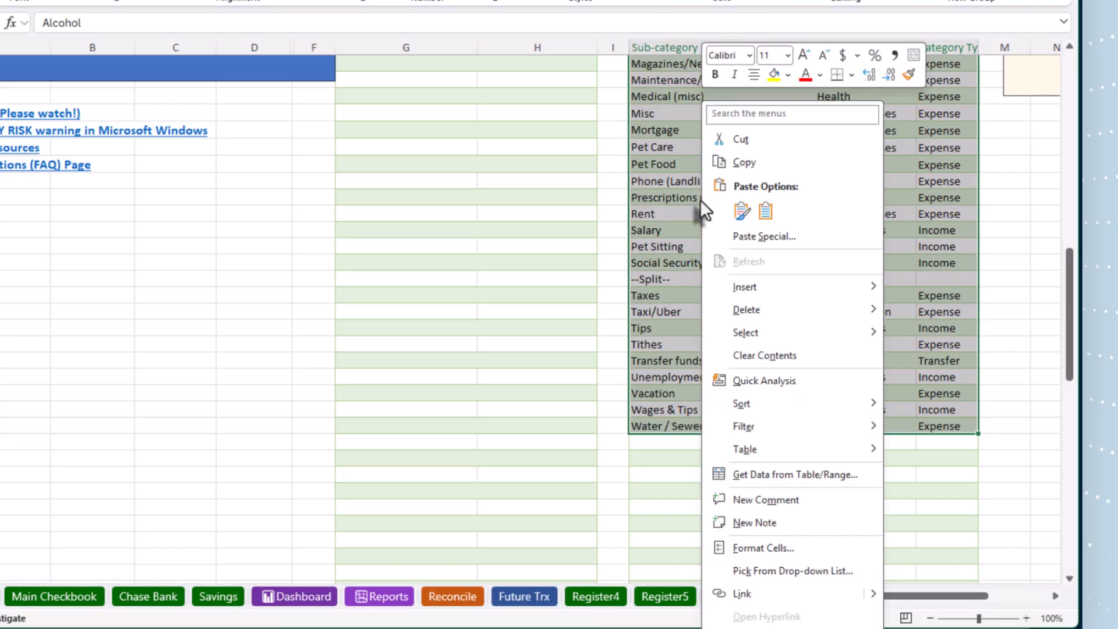
{"action": "left_click", "coordinate": [760, 161]}
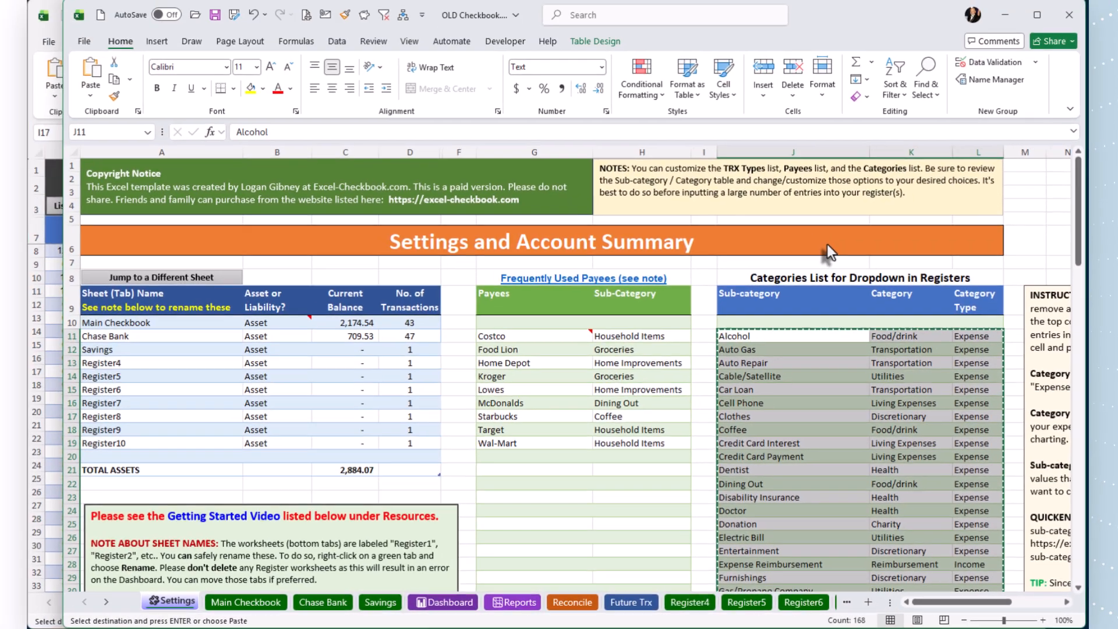
Paste the copied categories list as values only at cell J10 of the new workbook's Settings sheet, and return to the Main Checking sheet.
{"action": "key", "text": "alt+Tab"}
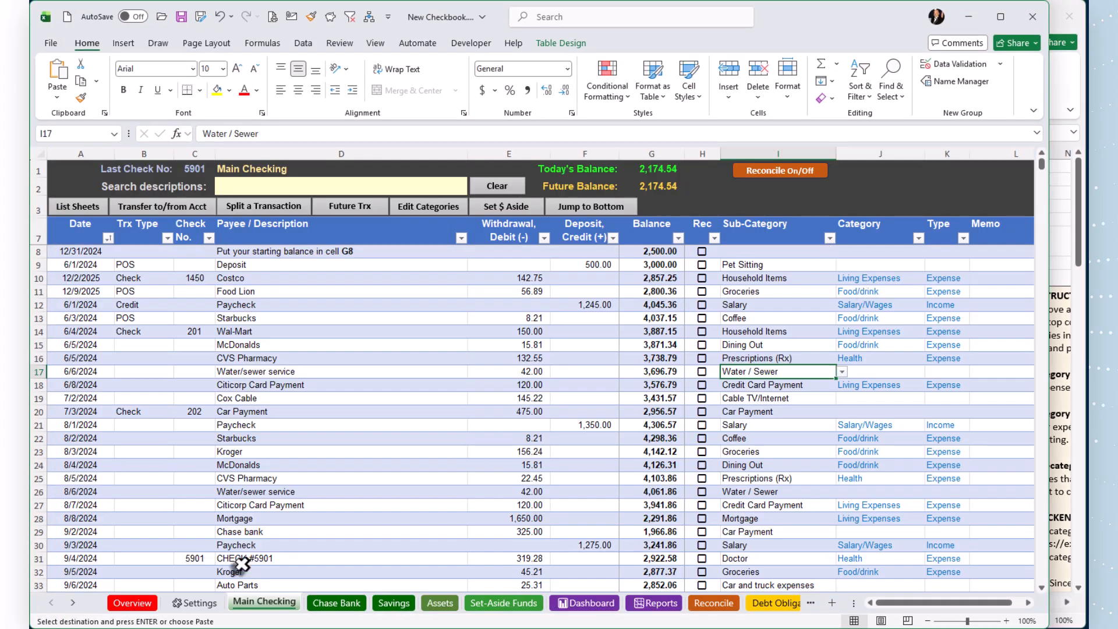
{"action": "left_click", "coordinate": [195, 603]}
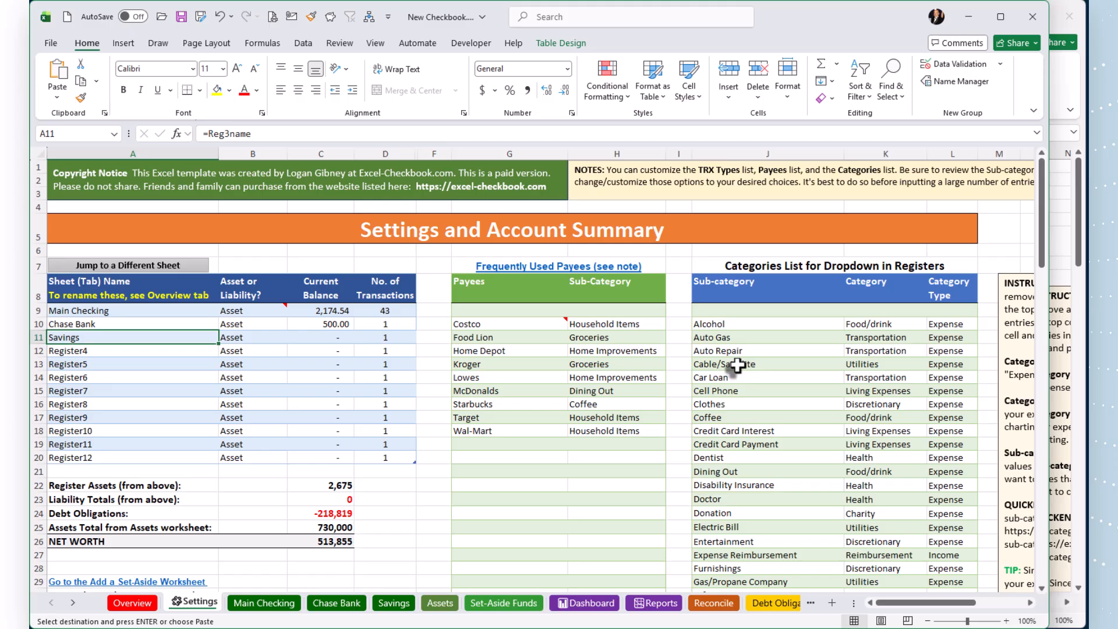
{"action": "left_click", "coordinate": [737, 323]}
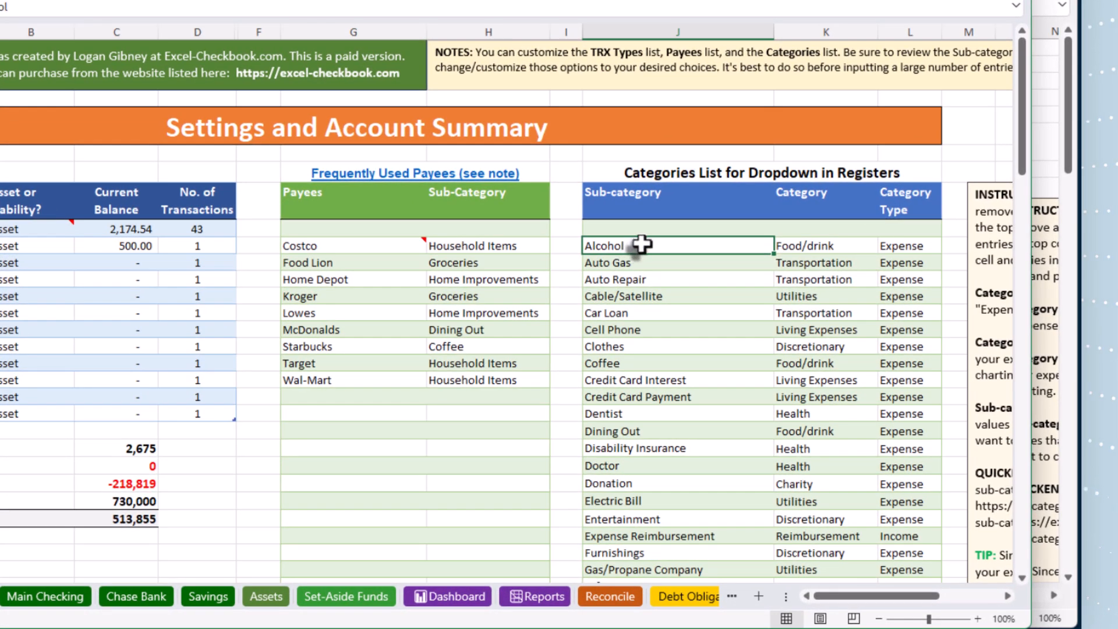
{"action": "right_click", "coordinate": [638, 246]}
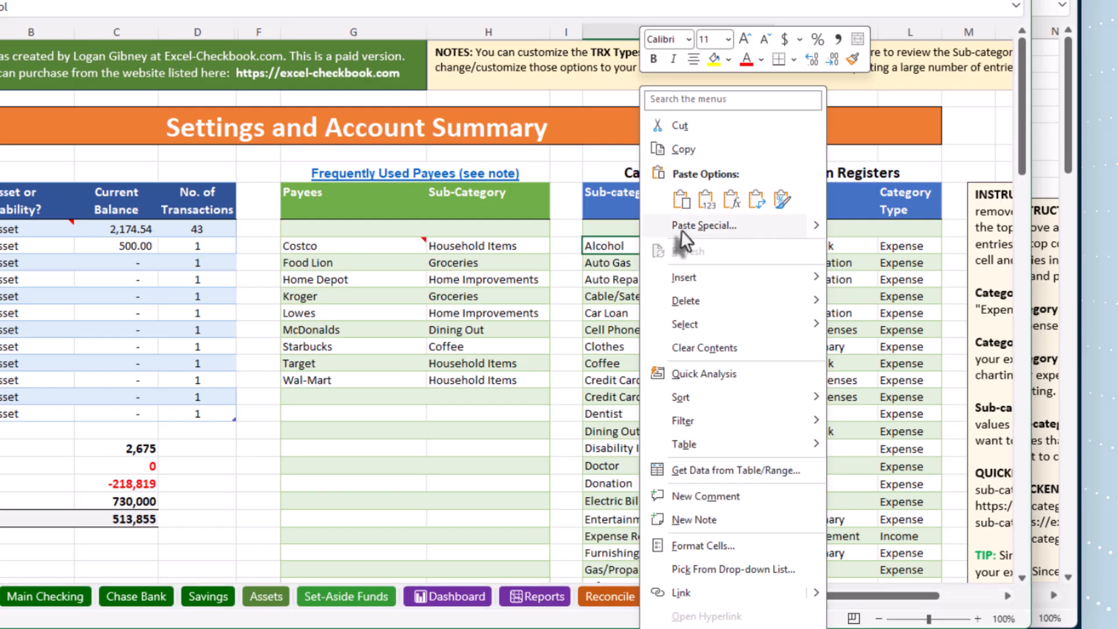
{"action": "left_click", "coordinate": [710, 203]}
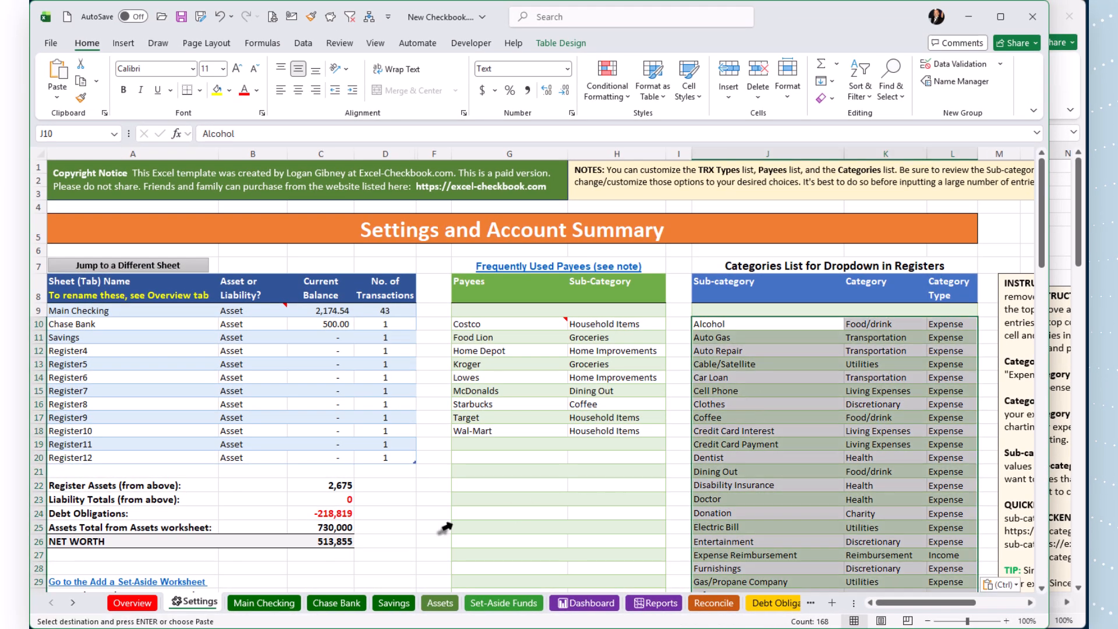
{"action": "left_click", "coordinate": [256, 603]}
{"action": "left_click", "coordinate": [728, 411]}
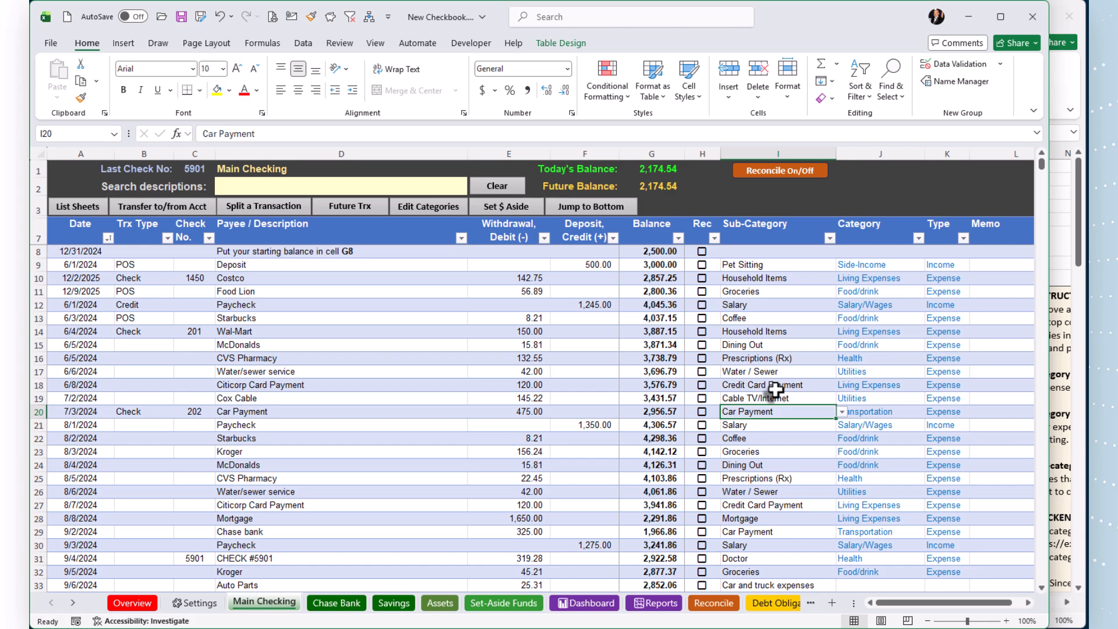
Copy the frequently used payees and their sub-categories, range G11:H19, from the OLD Checkbook workbook's Settings sheet.
{"action": "left_click", "coordinate": [1079, 250]}
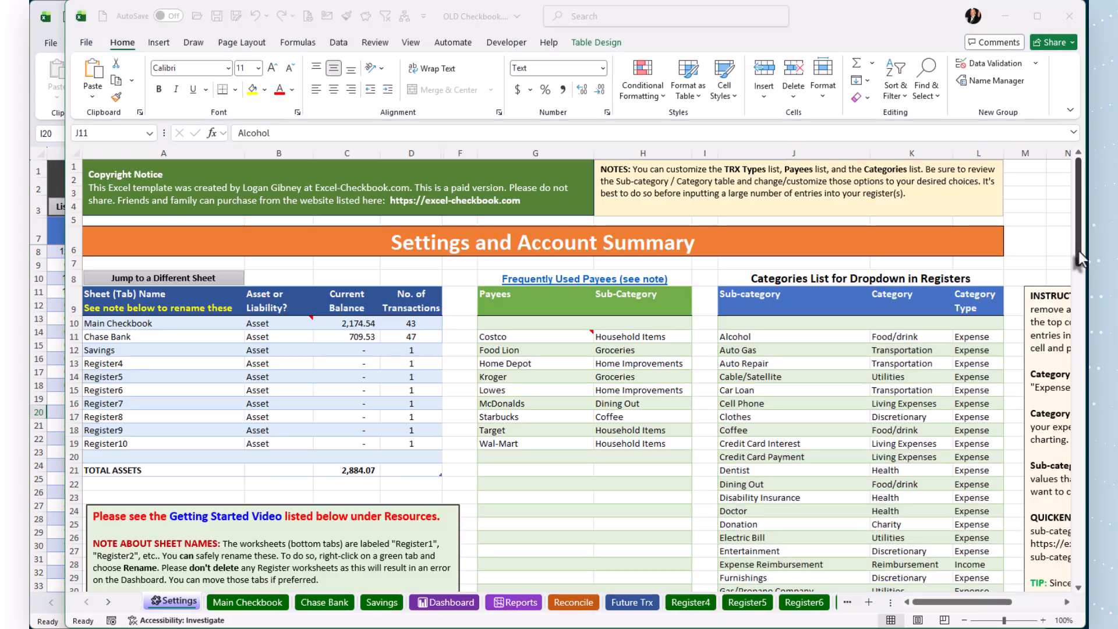
{"action": "left_click", "coordinate": [646, 457]}
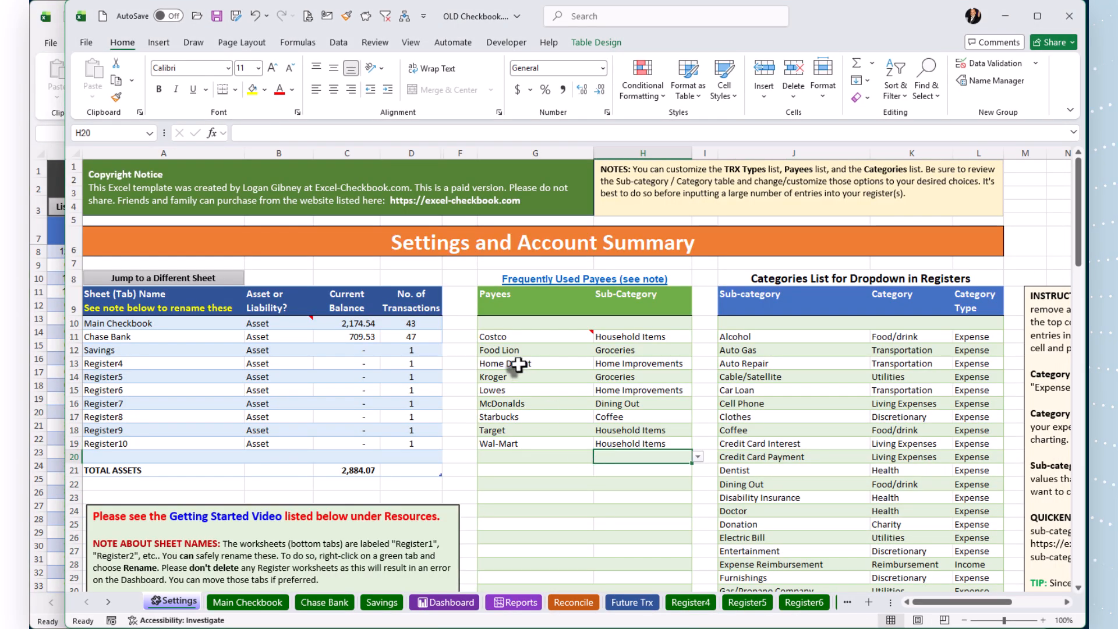
{"action": "mouse_move", "coordinate": [522, 343]}
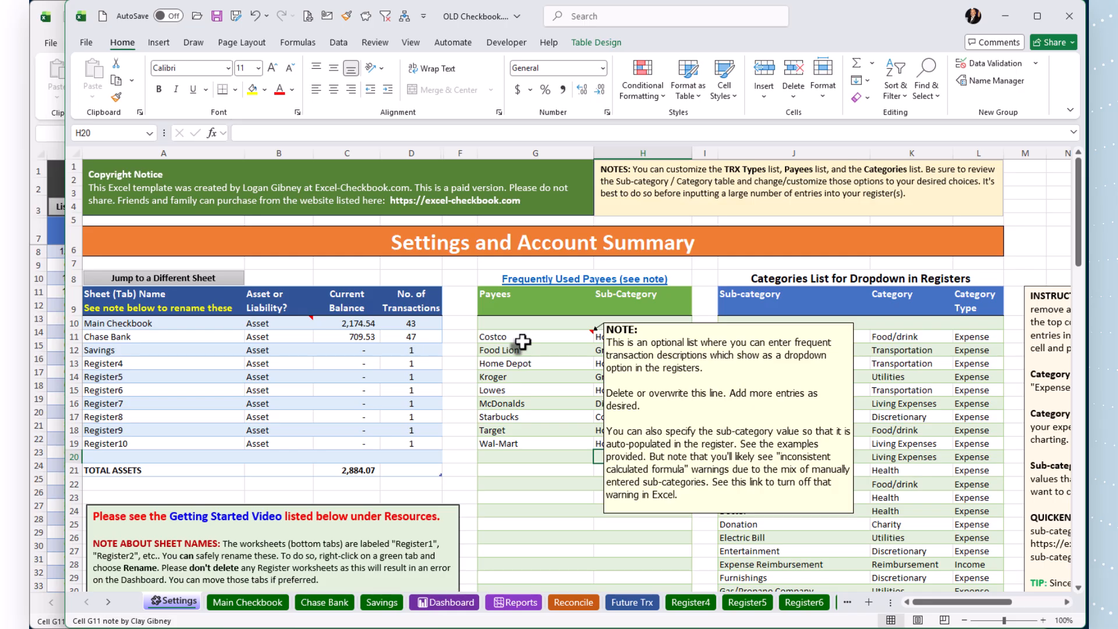
{"action": "left_click_drag", "start_coordinate": [524, 340], "coordinate": [645, 444]}
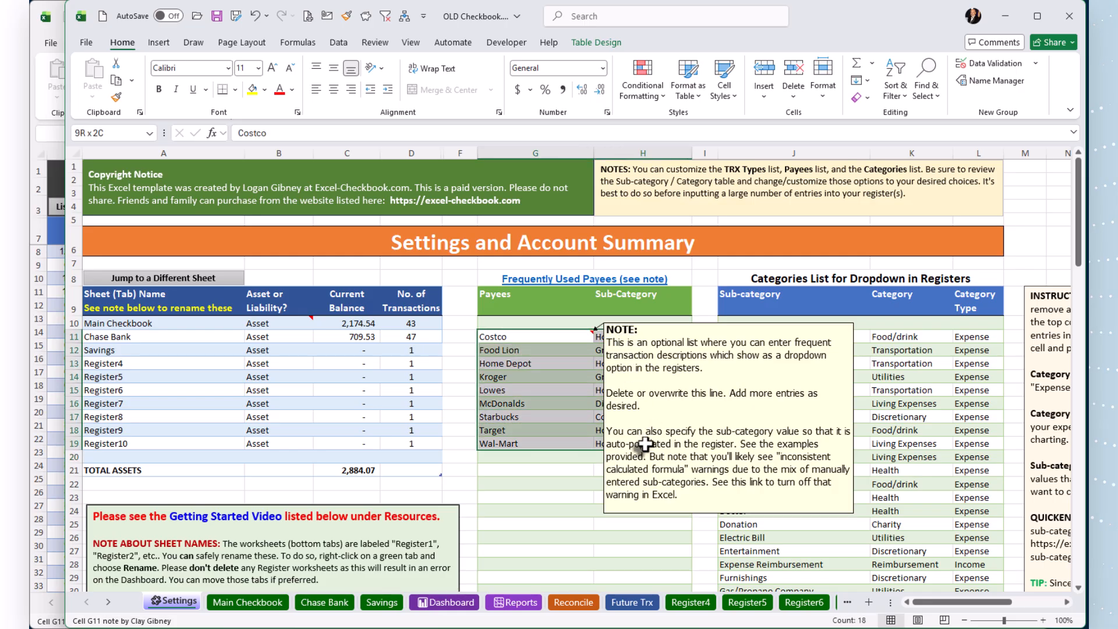
{"action": "right_click", "coordinate": [535, 371]}
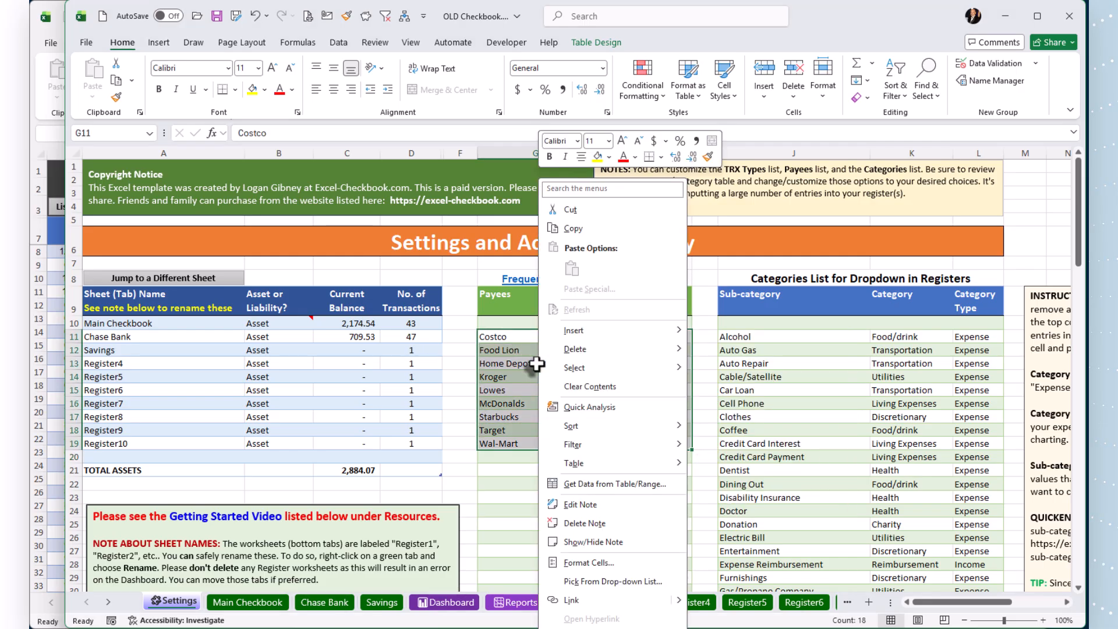
{"action": "left_click", "coordinate": [584, 229]}
Paste the copied payees list as values only, starting at cell G10 of the new workbook's Settings sheet.
{"action": "left_click", "coordinate": [40, 618]}
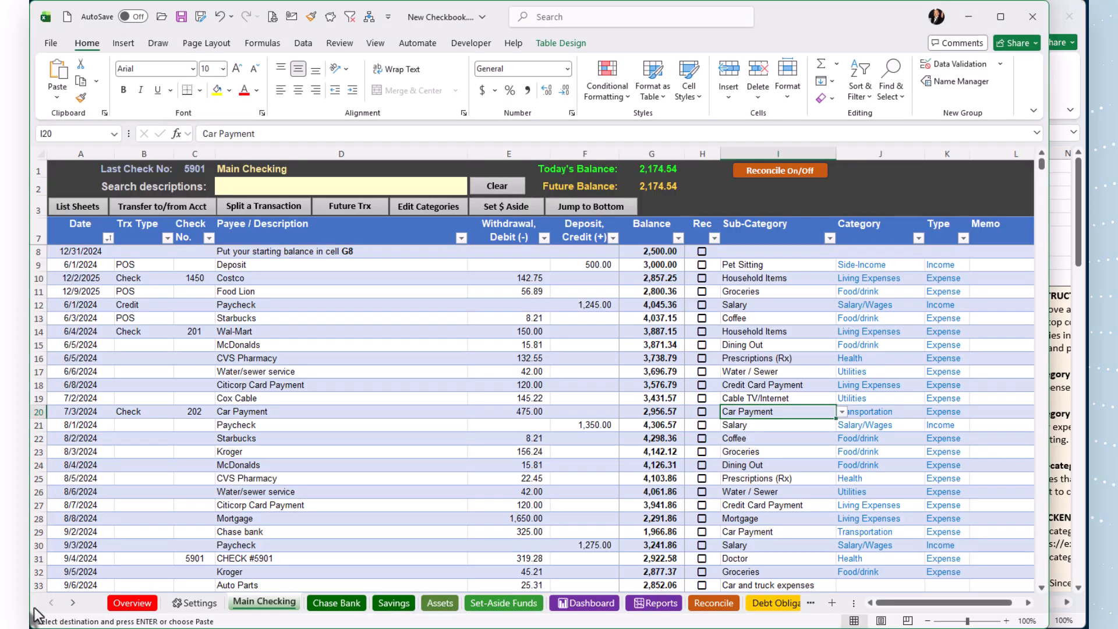
{"action": "left_click", "coordinate": [192, 603]}
{"action": "scroll", "coordinate": [408, 468], "scroll_direction": "up", "scroll_amount": 3}
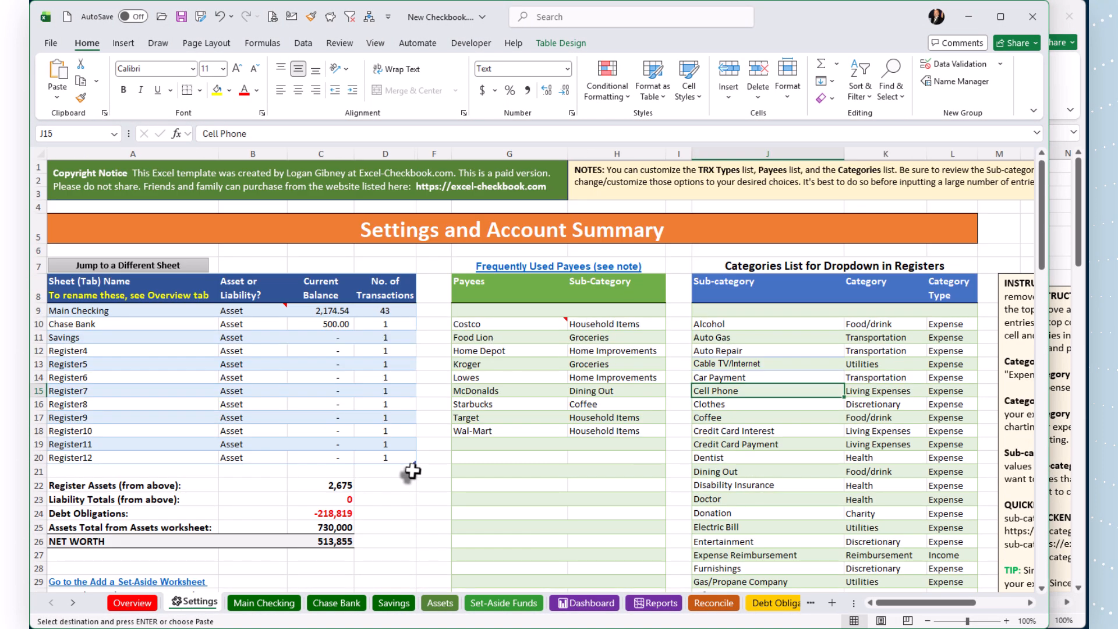
{"action": "left_click", "coordinate": [475, 324]}
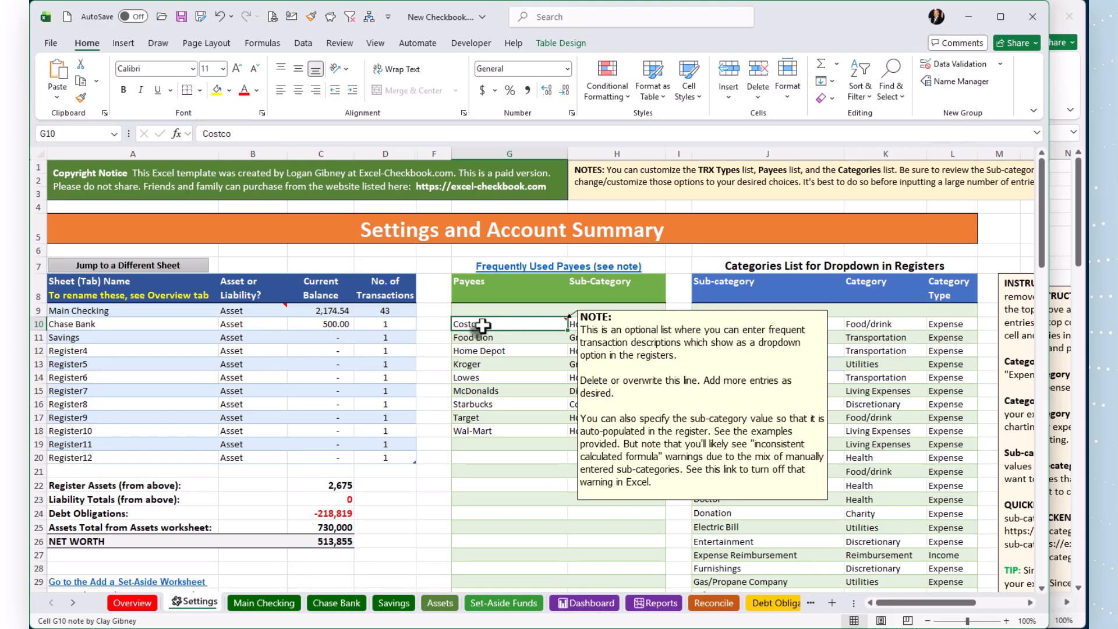
{"action": "right_click", "coordinate": [484, 326]}
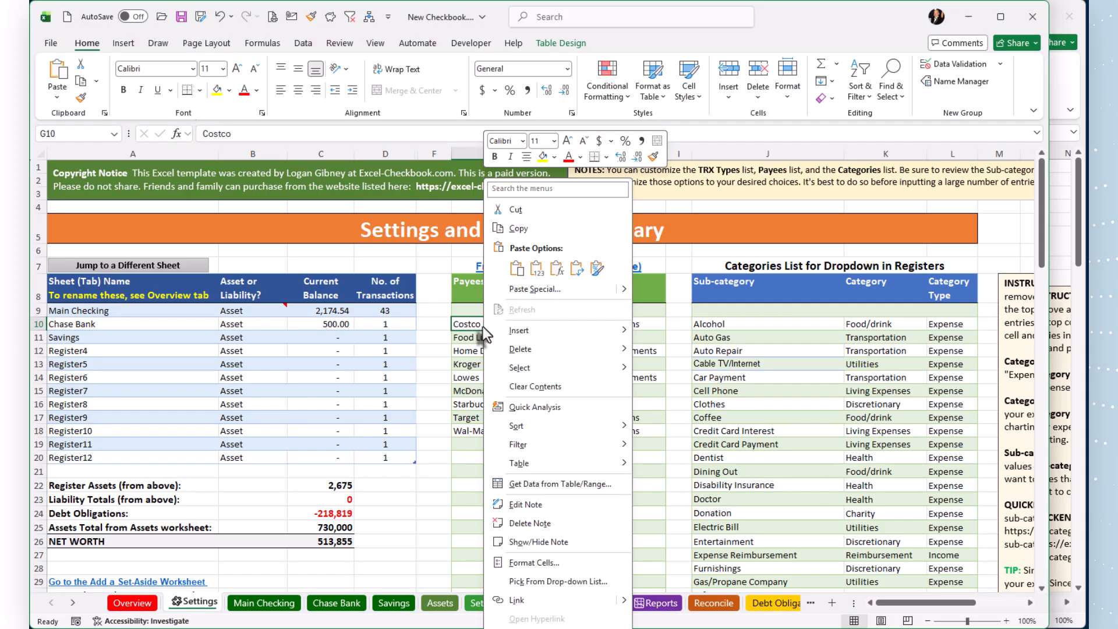
{"action": "left_click", "coordinate": [539, 267]}
{"action": "left_click", "coordinate": [523, 470]}
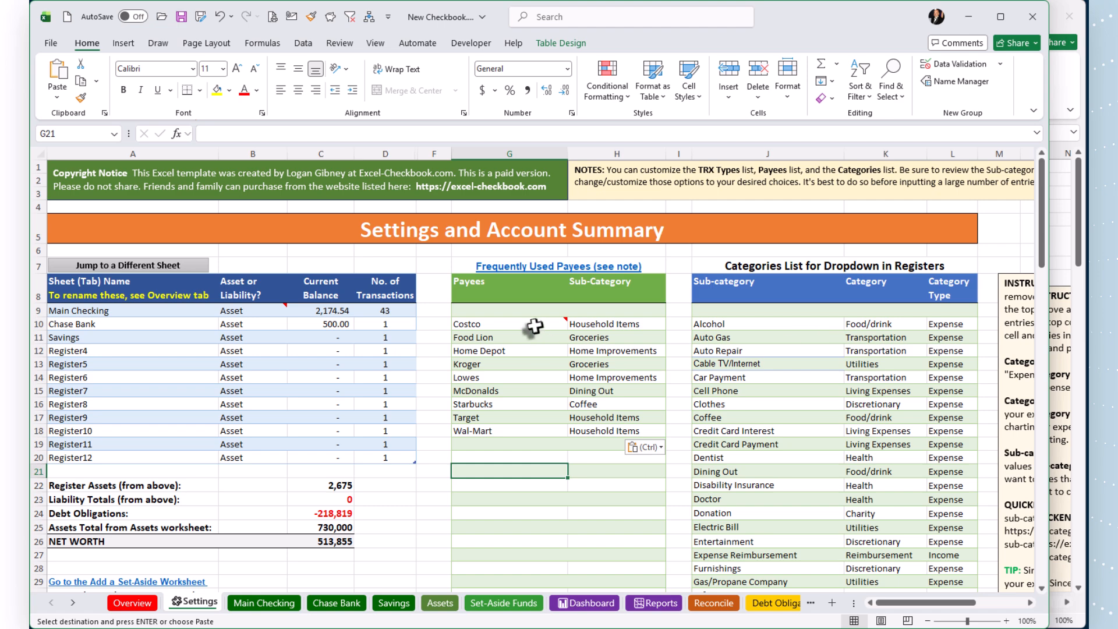
Switch from the OLD workbook's Chase Bank register to the New Checkbook workbook and open its Chase Bank sheet.
{"action": "mouse_move", "coordinate": [534, 324]}
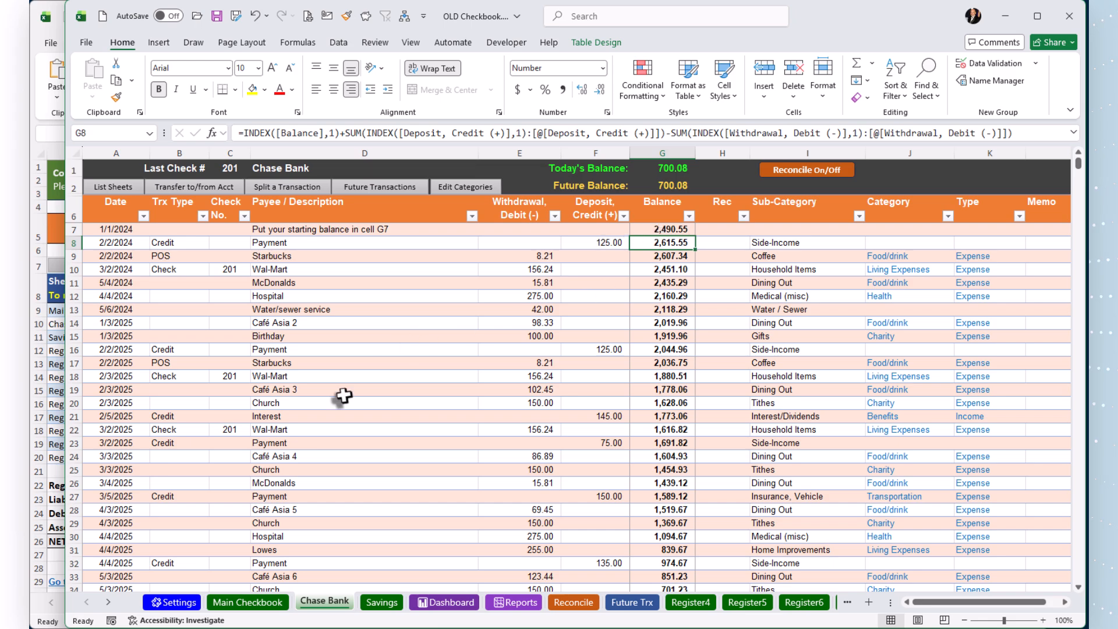
{"action": "left_click", "coordinate": [35, 608]}
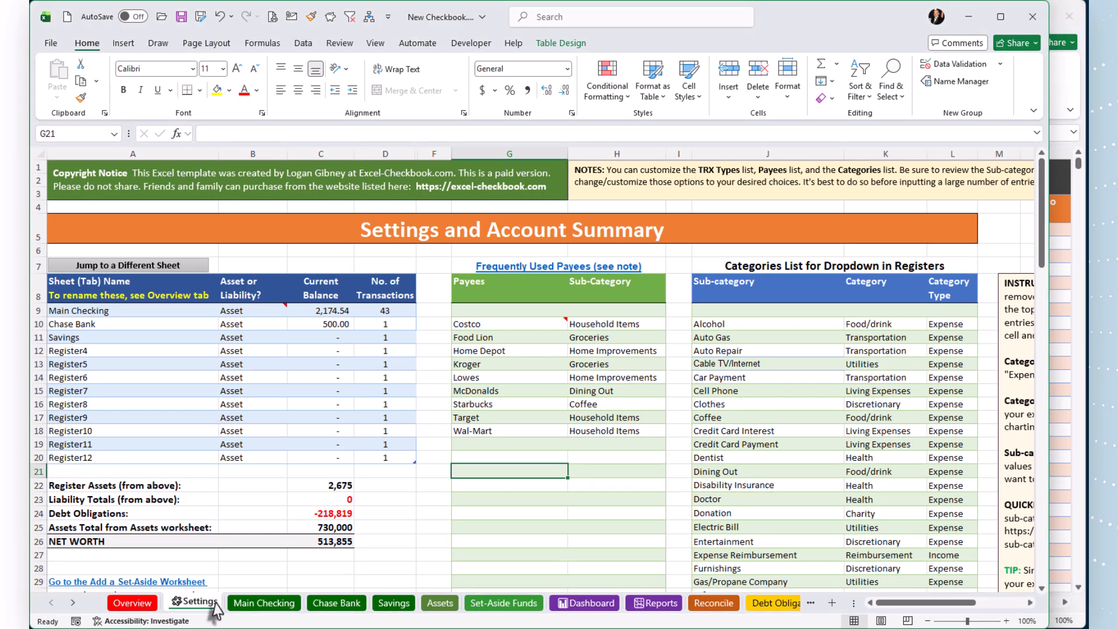
{"action": "left_click", "coordinate": [336, 603]}
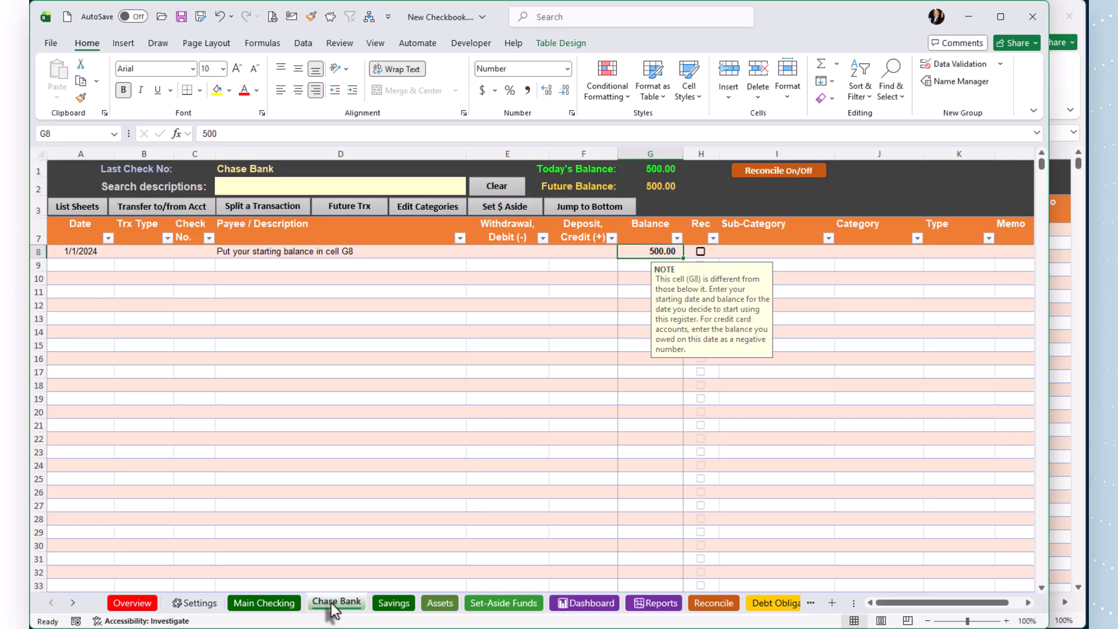
Set the starting balance in cell G8 of the new workbook's Chase Bank sheet to 2490.55.
{"action": "left_click", "coordinate": [652, 251]}
{"action": "type", "text": "2490.55"}
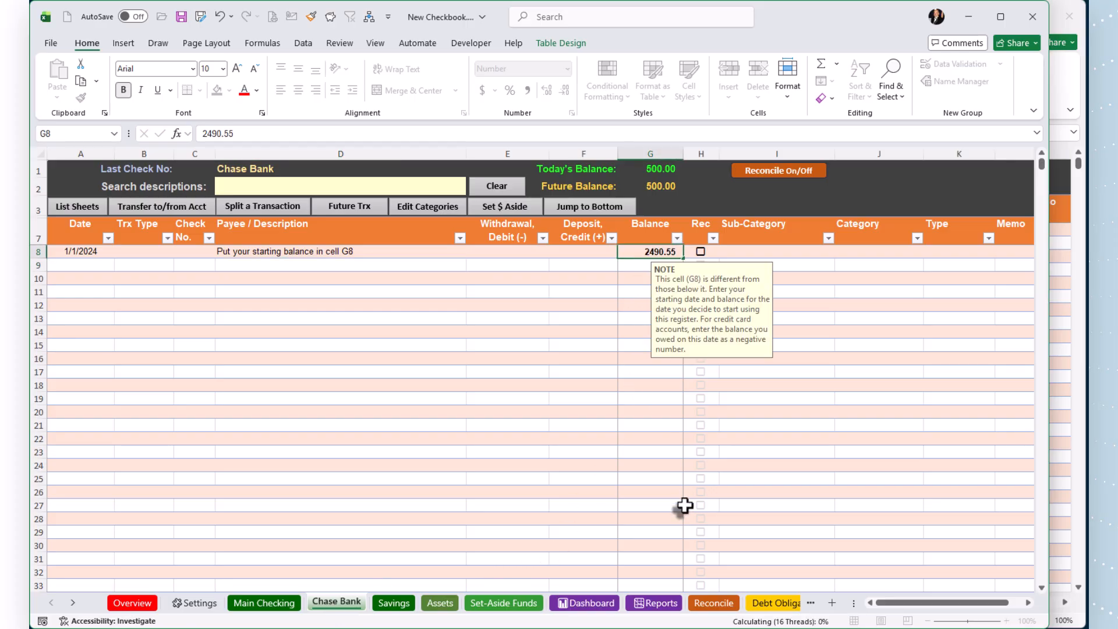
{"action": "key", "text": "Return"}
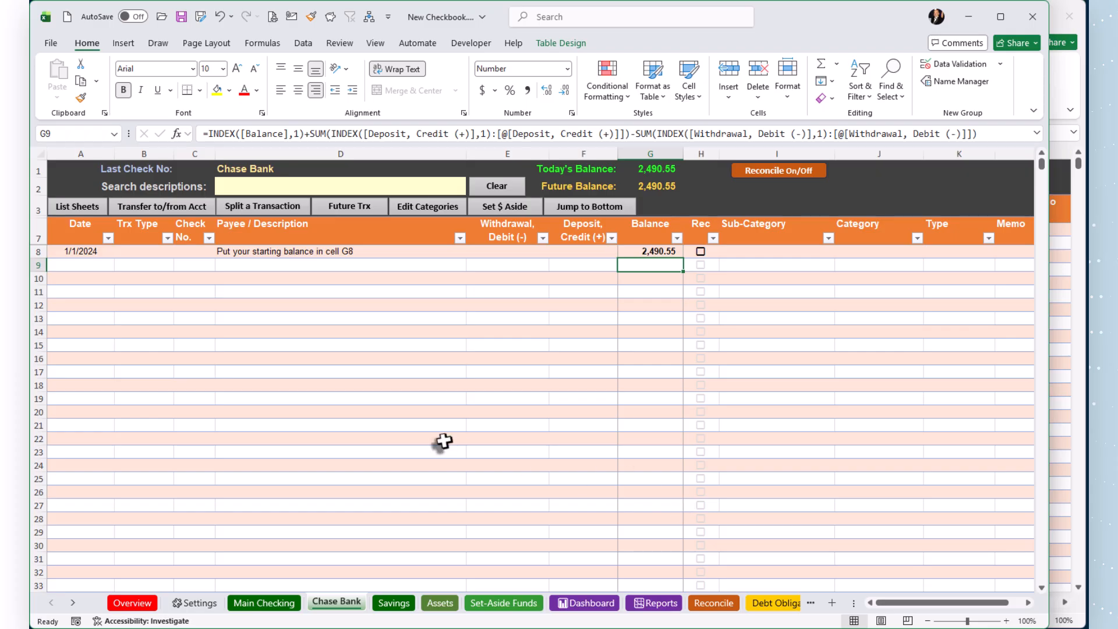
Switch to the OLD Checkbook workbook and copy its Chase Bank transactions from Date through Deposit, range A8:F53.
{"action": "key", "text": "alt+Tab"}
{"action": "left_click", "coordinate": [182, 309]}
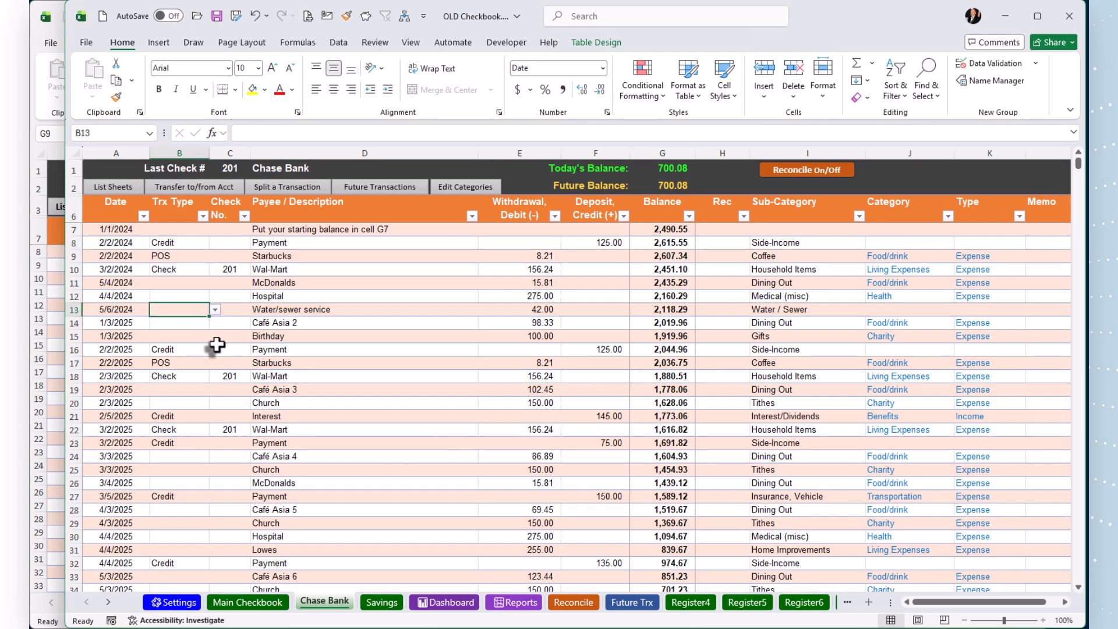
{"action": "left_click", "coordinate": [121, 242]}
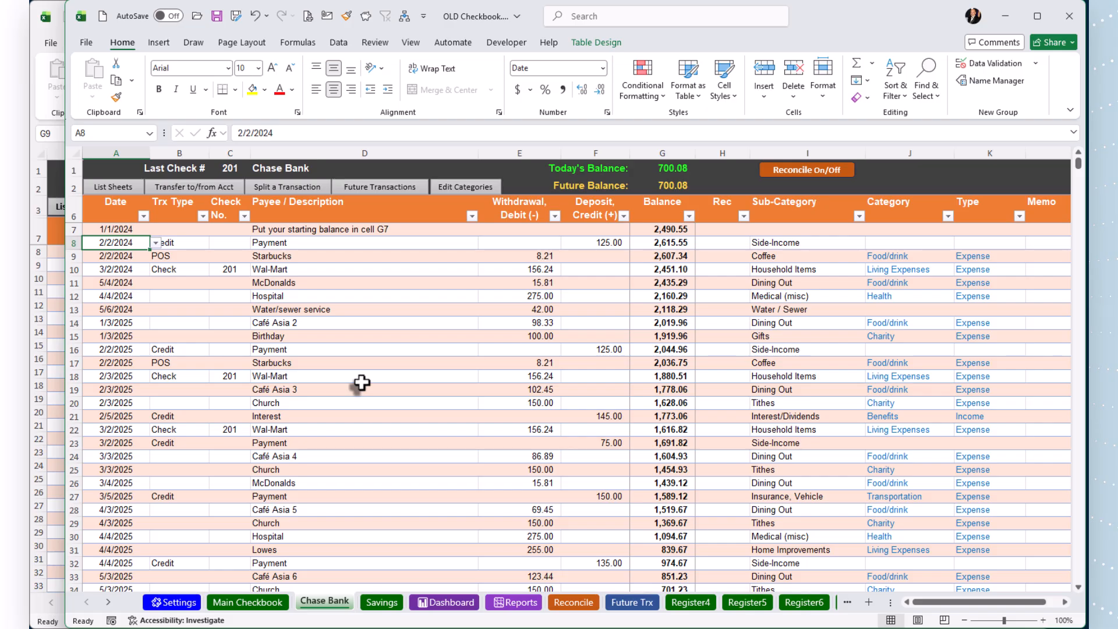
{"action": "key", "text": "shift+Right"}
{"action": "key", "text": "shift+Right"}
{"action": "key", "text": "shift+Right"}
{"action": "key", "text": "shift+Right"}
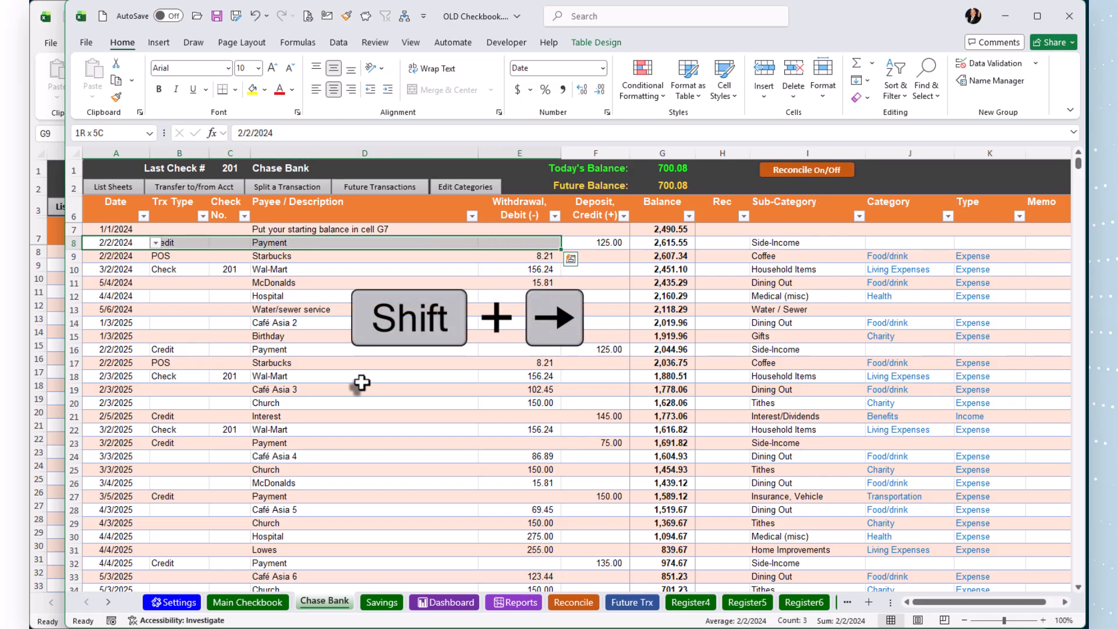
{"action": "key", "text": "shift+Right"}
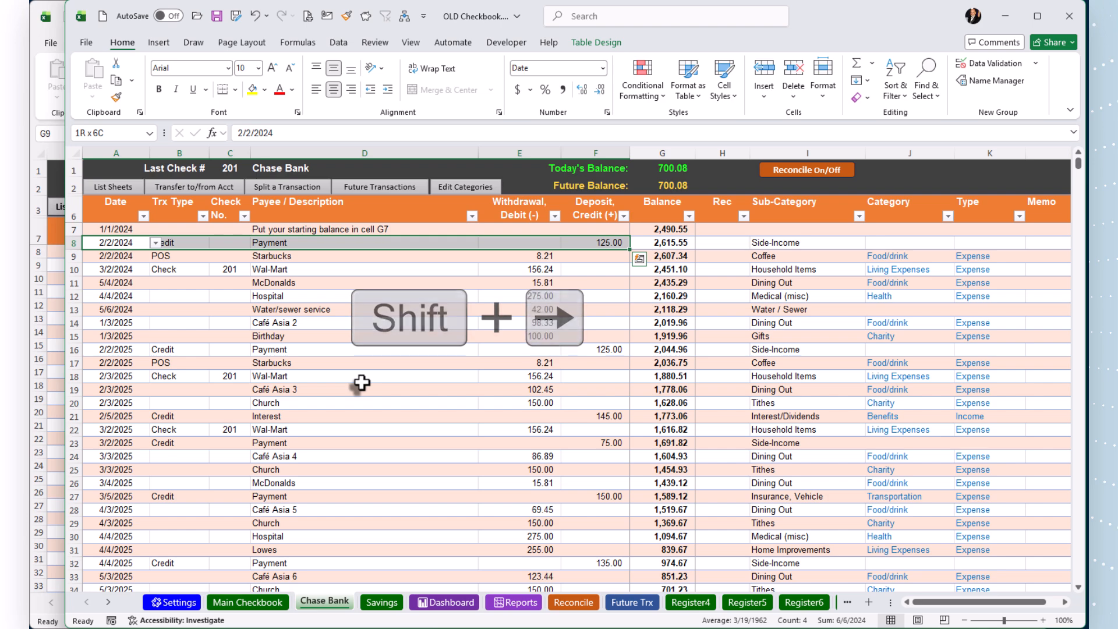
{"action": "key", "text": "shift+Down"}
{"action": "key", "text": "shift+Down"}
{"action": "key", "text": "shift+Down"}
{"action": "key", "text": "shift+Down"}
{"action": "key", "text": "shift+Down"}
{"action": "key", "text": "shift+Down"}
{"action": "key", "text": "shift+Down"}
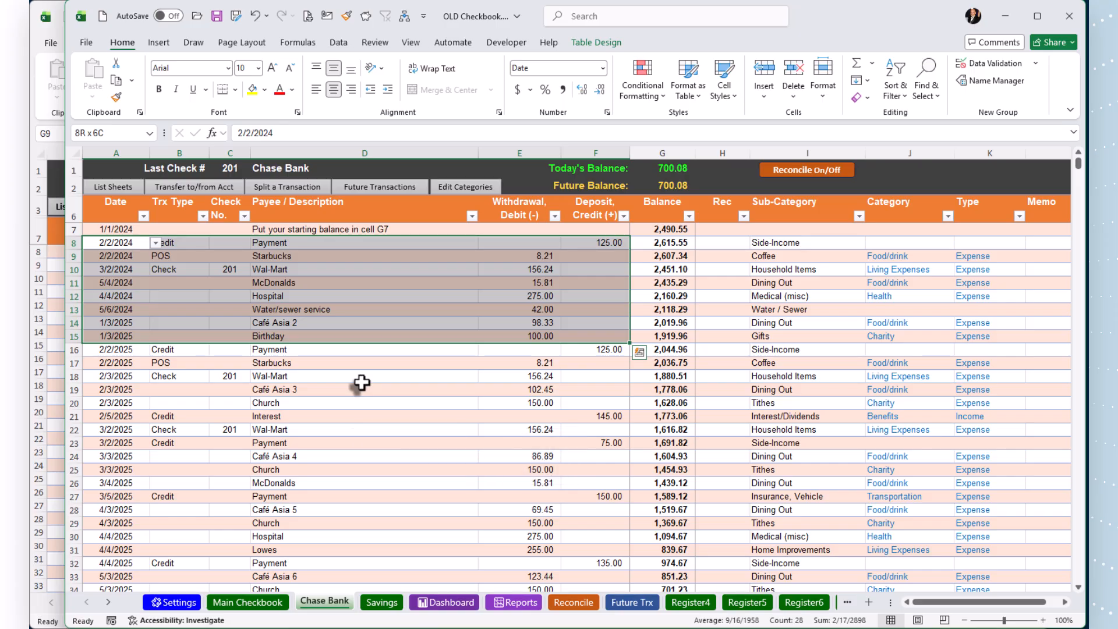
{"action": "key", "text": "shift+Page_Down"}
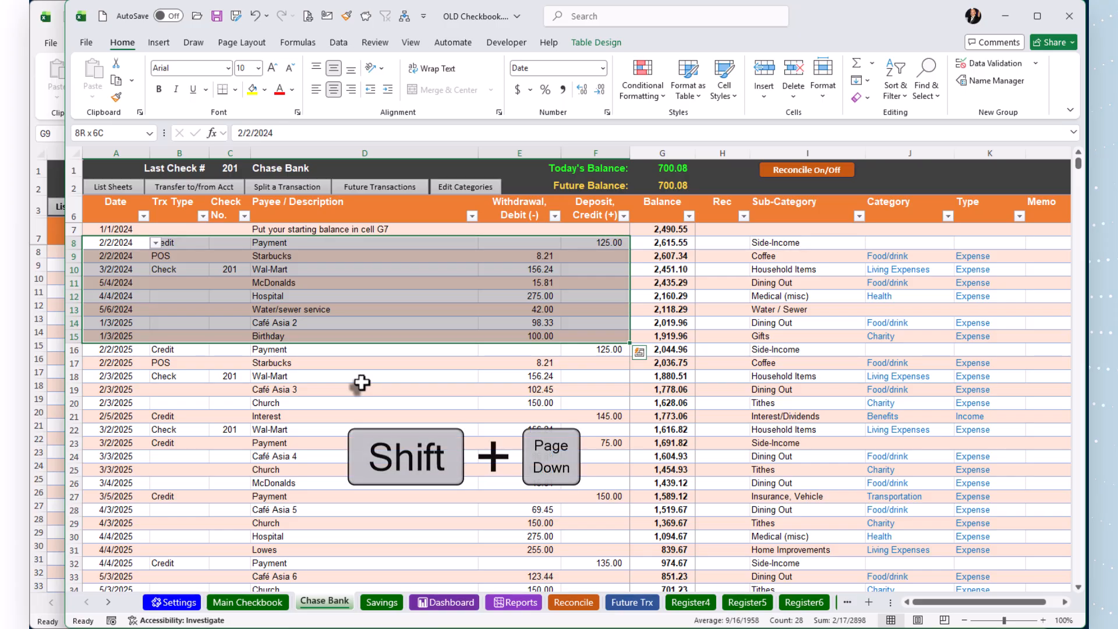
{"action": "key", "text": "shift+Down"}
{"action": "key", "text": "shift+Down"}
{"action": "key", "text": "shift+Down"}
{"action": "key", "text": "shift+Down"}
{"action": "key", "text": "shift+Down"}
{"action": "key", "text": "shift+Down"}
{"action": "key", "text": "shift+Down"}
{"action": "key", "text": "shift+Down"}
{"action": "key", "text": "shift+Down"}
{"action": "key", "text": "shift+Down"}
{"action": "key", "text": "shift+Down"}
{"action": "key", "text": "shift+Down"}
{"action": "key", "text": "shift+Down"}
{"action": "key", "text": "shift+Down"}
{"action": "key", "text": "shift+Down"}
{"action": "key", "text": "shift+Down"}
{"action": "key", "text": "shift+Down"}
{"action": "key", "text": "shift+Down"}
{"action": "key", "text": "shift+Down"}
{"action": "key", "text": "shift+Down"}
{"action": "key", "text": "shift+Down"}
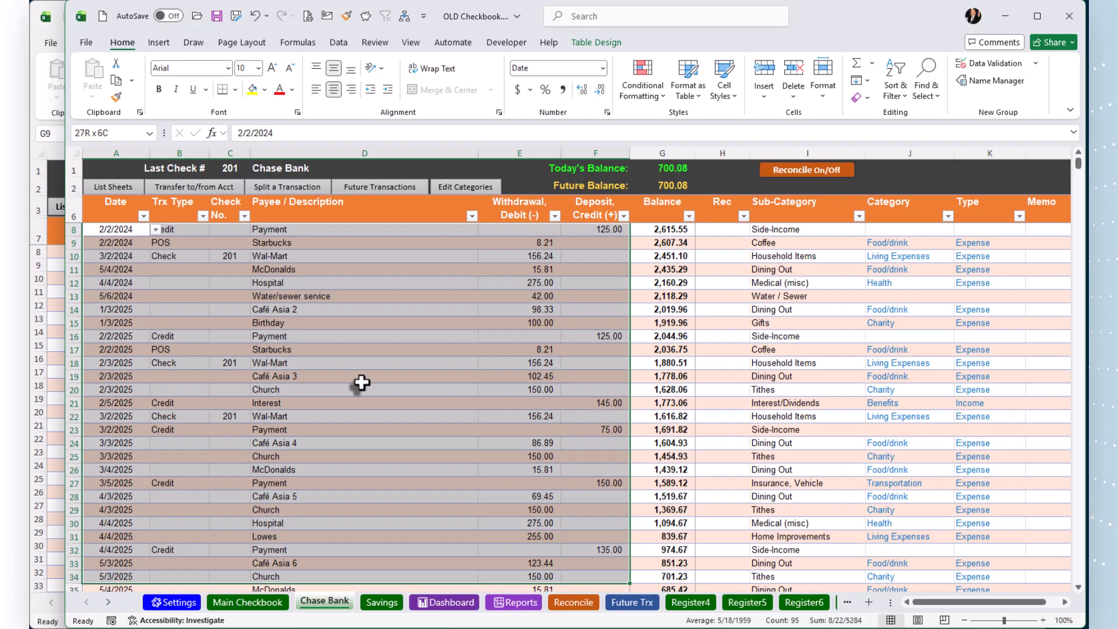
{"action": "key", "text": "shift+Down"}
{"action": "key", "text": "shift+Down"}
{"action": "key", "text": "shift+Down"}
{"action": "key", "text": "shift+Down"}
{"action": "key", "text": "shift+Down"}
{"action": "key", "text": "shift+Down"}
{"action": "key", "text": "shift+Down"}
{"action": "key", "text": "shift+Down"}
{"action": "key", "text": "shift+Down"}
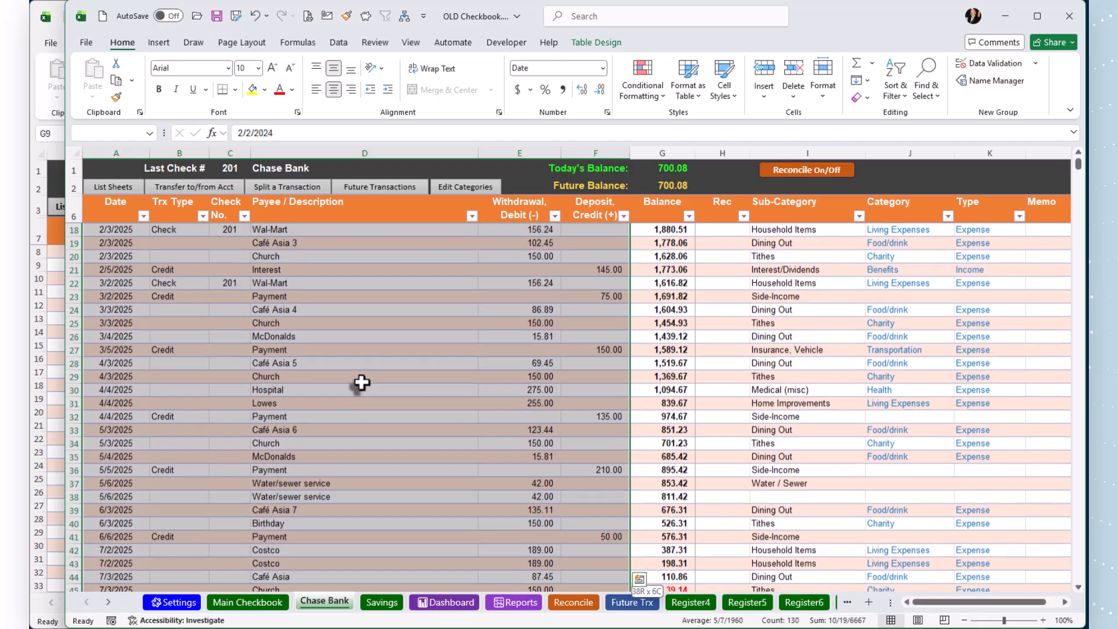
{"action": "key", "text": "shift+Down"}
{"action": "key", "text": "shift+Down"}
{"action": "key", "text": "shift+Down"}
{"action": "key", "text": "shift+Down"}
{"action": "key", "text": "shift+Down"}
{"action": "key", "text": "shift+Down"}
{"action": "key", "text": "shift+Down"}
{"action": "key", "text": "shift+Down"}
{"action": "key", "text": "shift+Down"}
{"action": "key", "text": "shift+Down"}
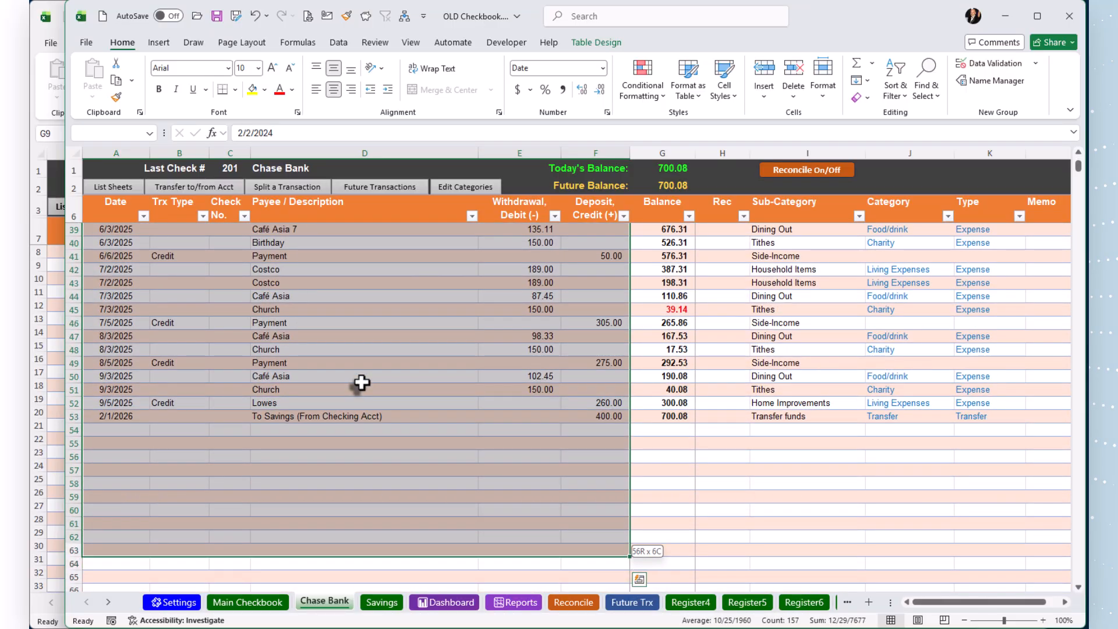
{"action": "key", "text": "shift+Up"}
{"action": "key", "text": "shift+Up"}
{"action": "key", "text": "shift+Up"}
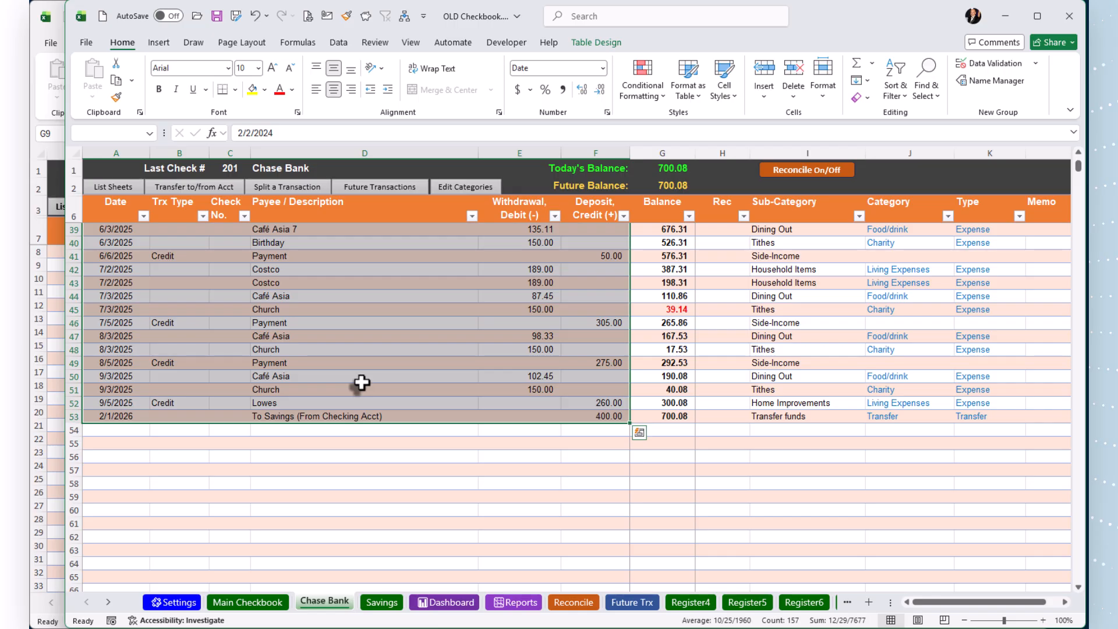
{"action": "key", "text": "ctrl+c"}
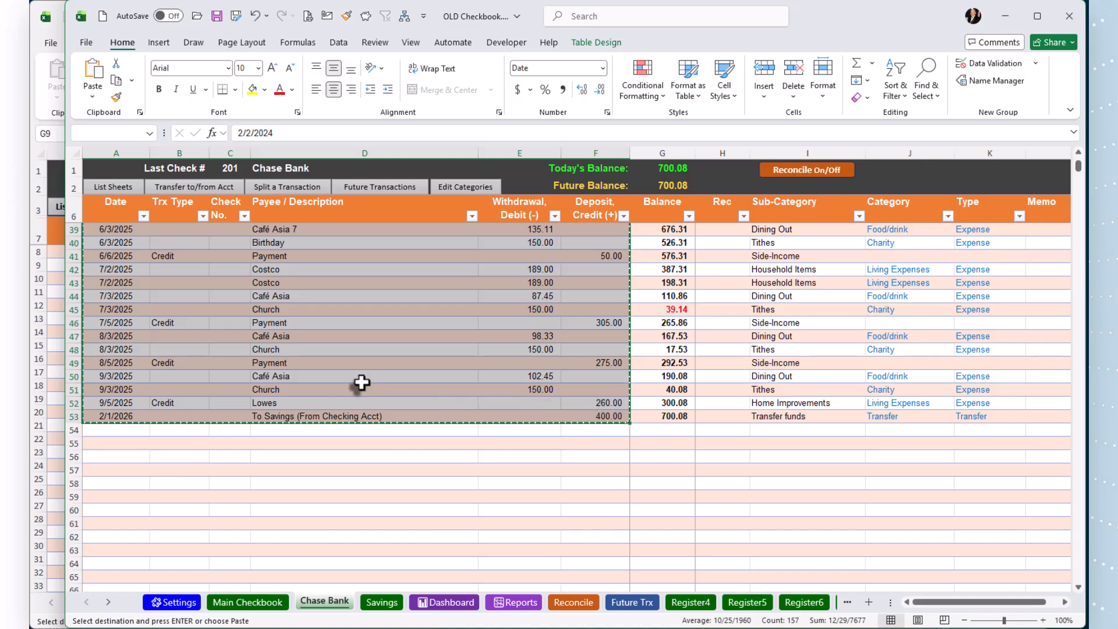
Paste the copied transactions as values only, starting at cell A9 of the new workbook's Chase Bank sheet.
{"action": "key", "text": "alt+Tab"}
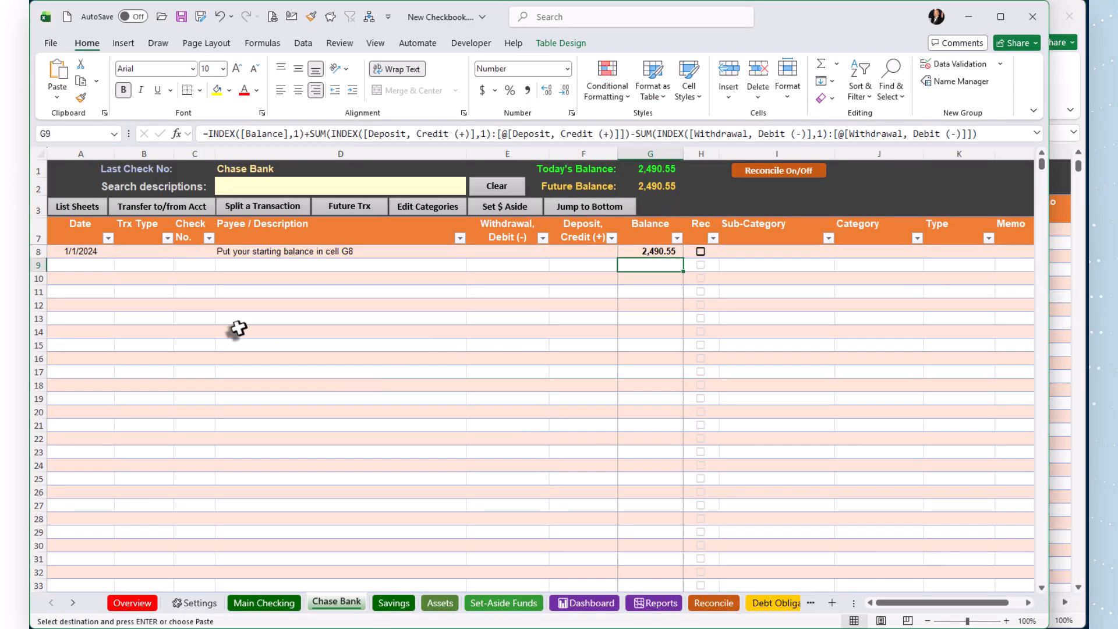
{"action": "left_click", "coordinate": [76, 267]}
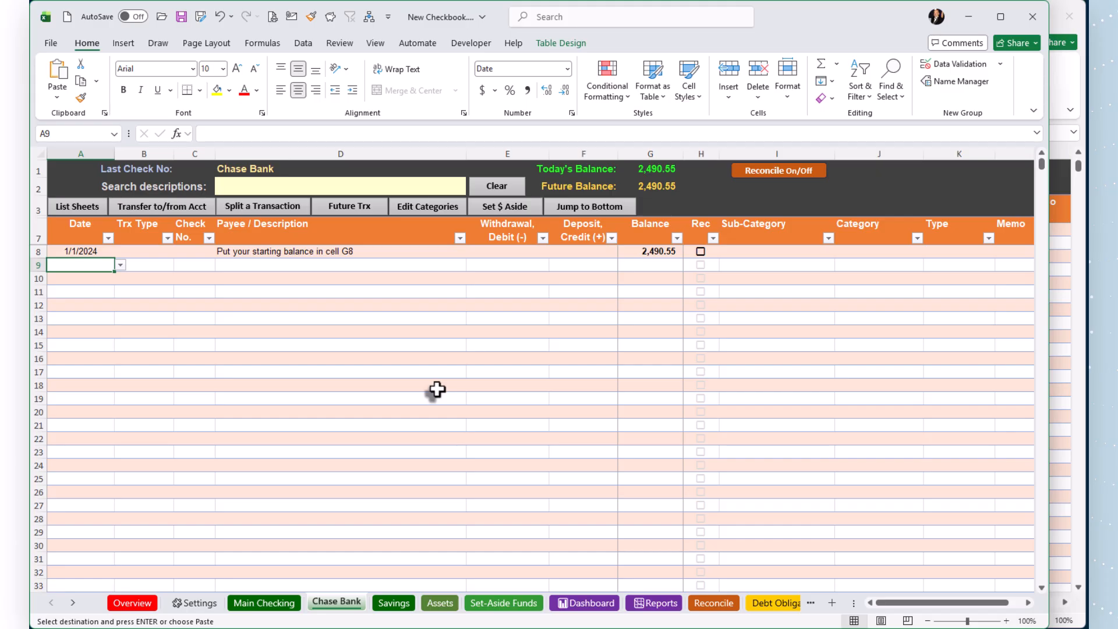
{"action": "key", "text": "ctrl+shift+v"}
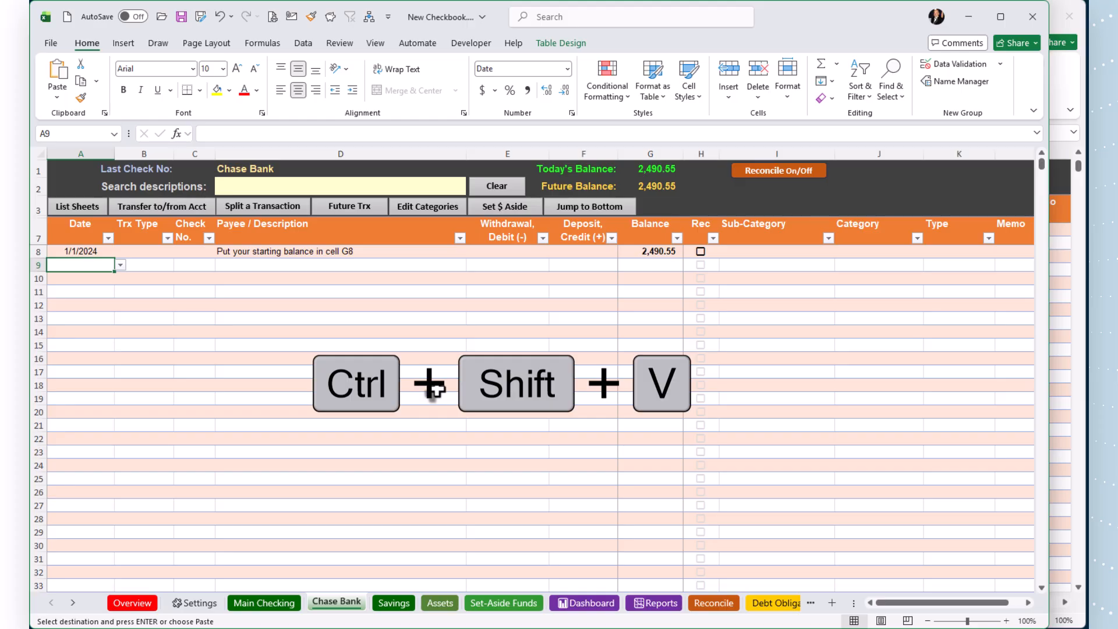
{"action": "key", "text": "ctrl+shift+v"}
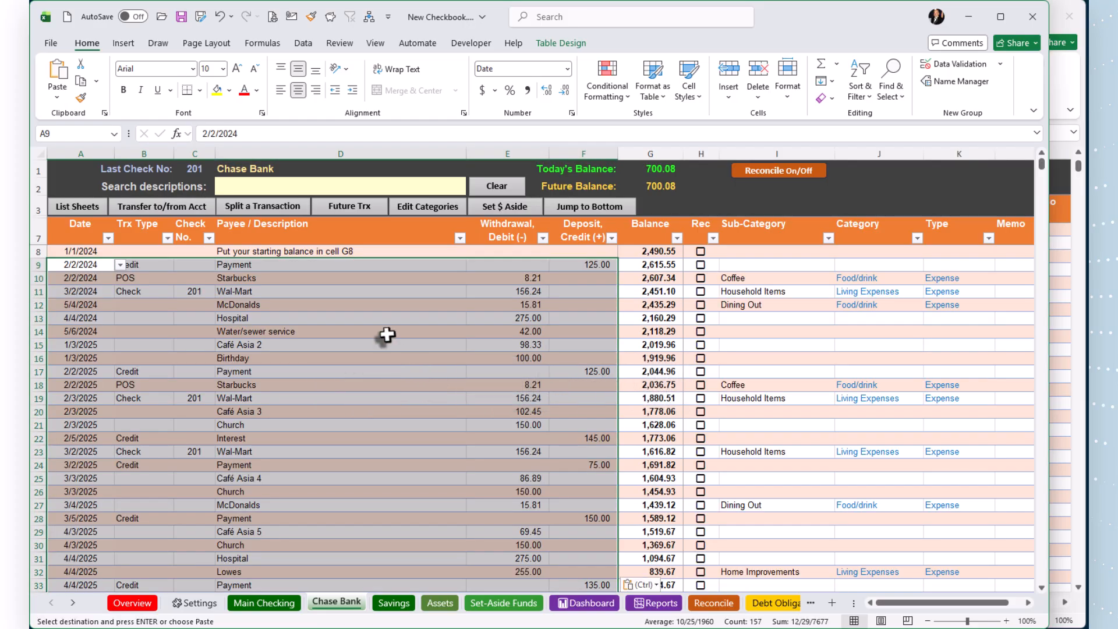
{"action": "left_click", "coordinate": [81, 266]}
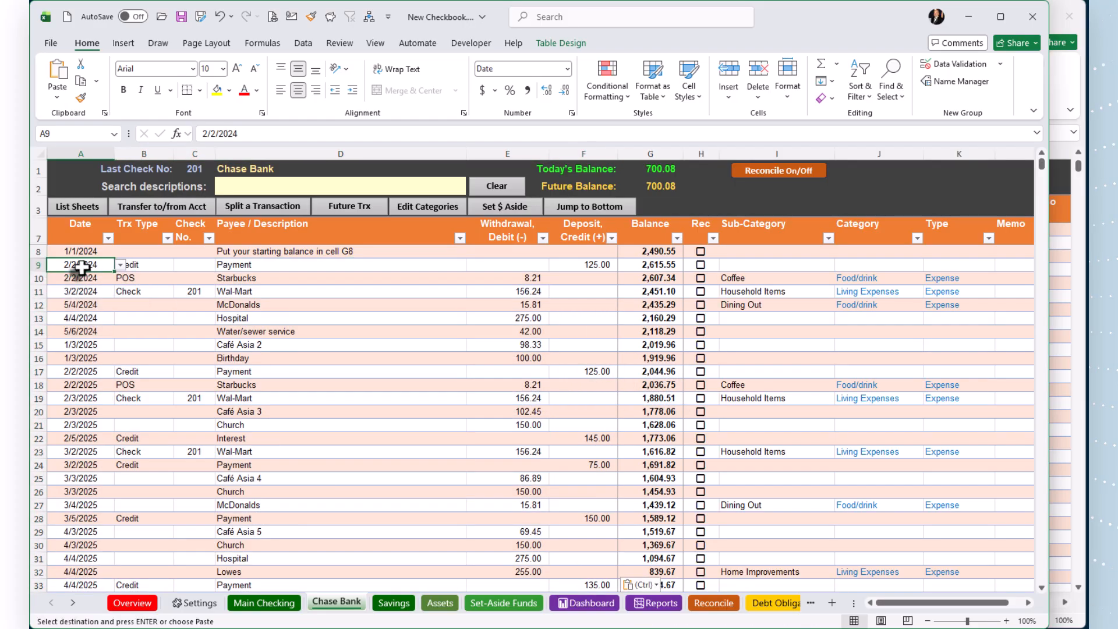
{"action": "left_click", "coordinate": [58, 97]}
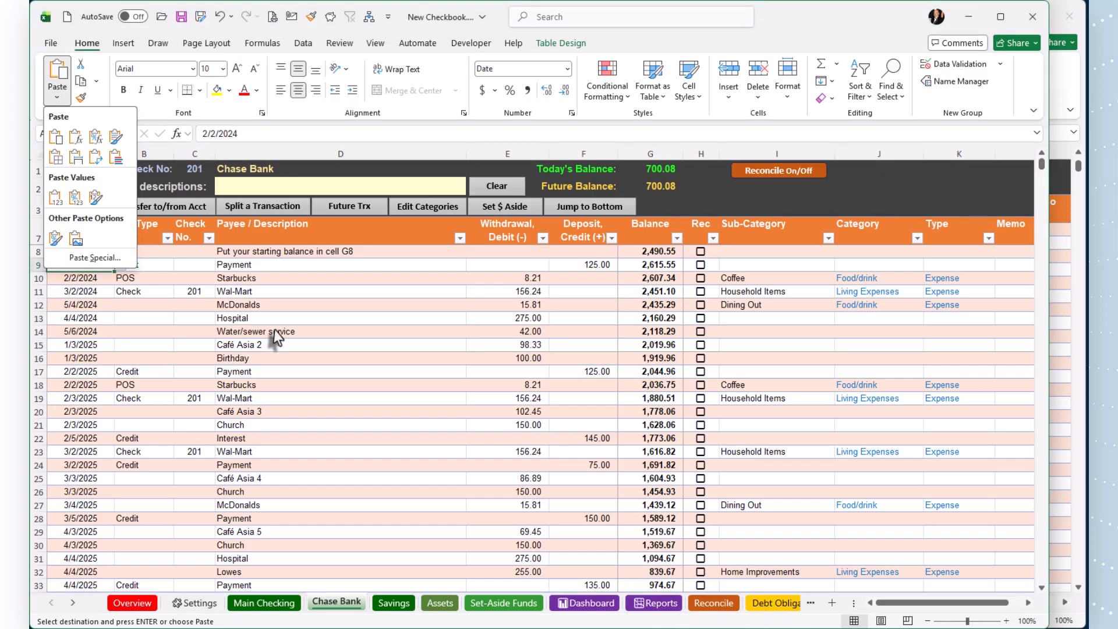
{"action": "key", "text": "Escape"}
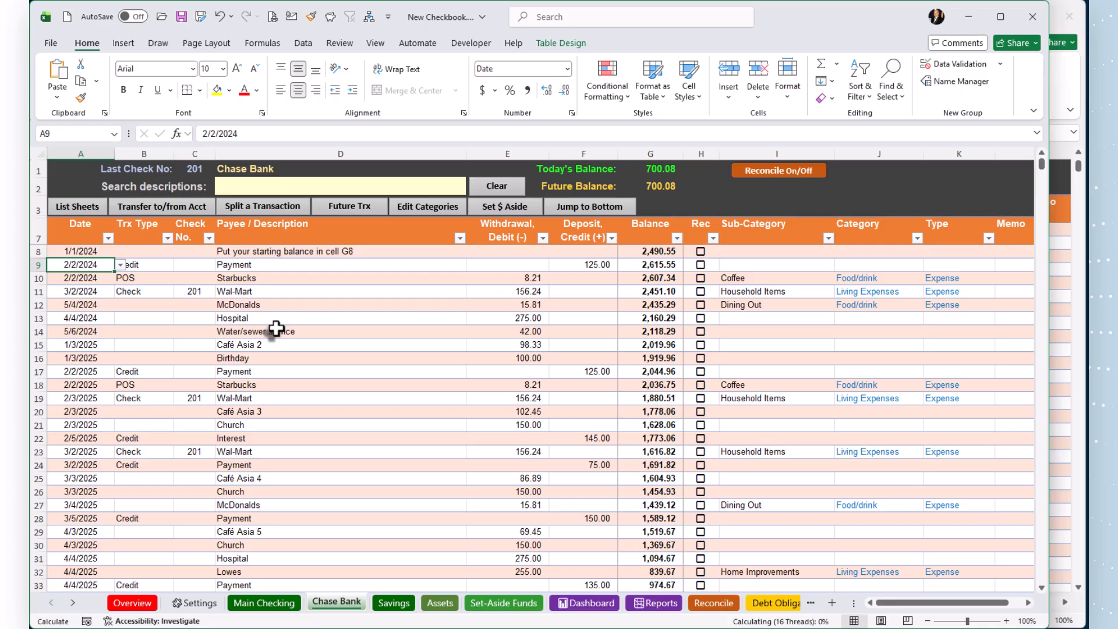
Return to the OLD Checkbook workbook and copy the Chase Bank register's sub-categories, range I8:I53.
{"action": "key", "text": "alt+Tab"}
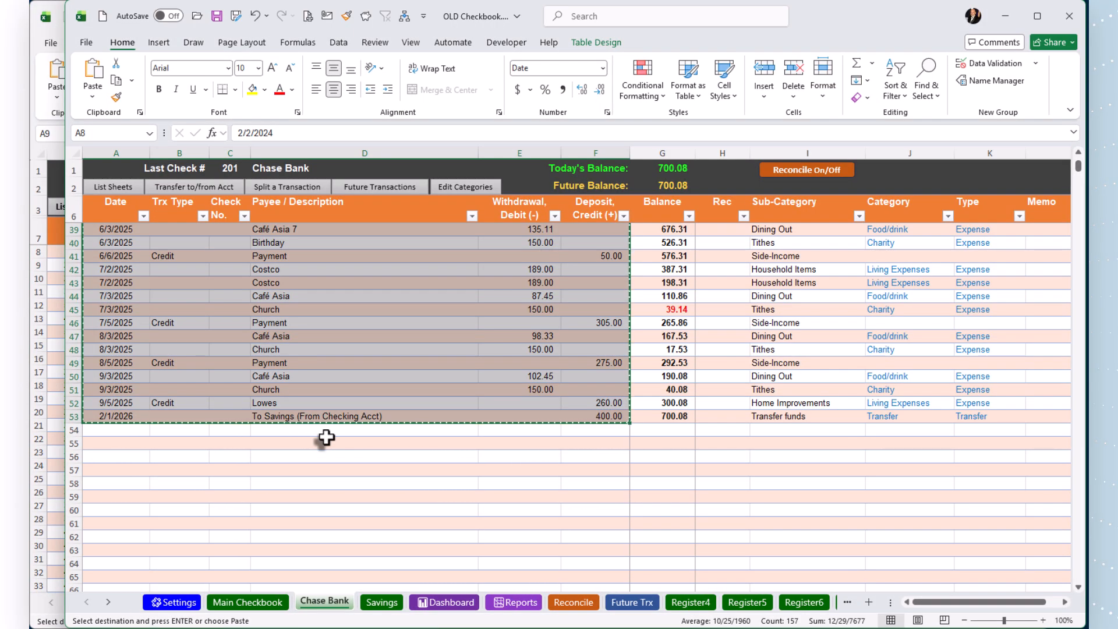
{"action": "key", "text": "Escape"}
{"action": "left_click", "coordinate": [802, 419]}
{"action": "scroll", "coordinate": [804, 419], "scroll_direction": "up", "scroll_amount": 11}
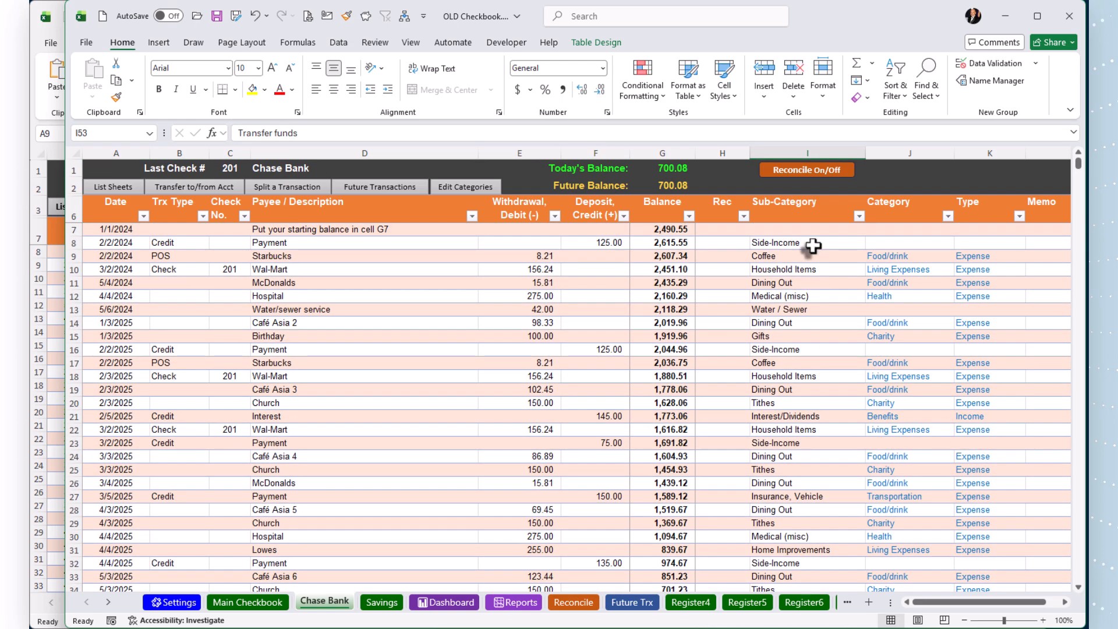
{"action": "left_click", "coordinate": [813, 247]}
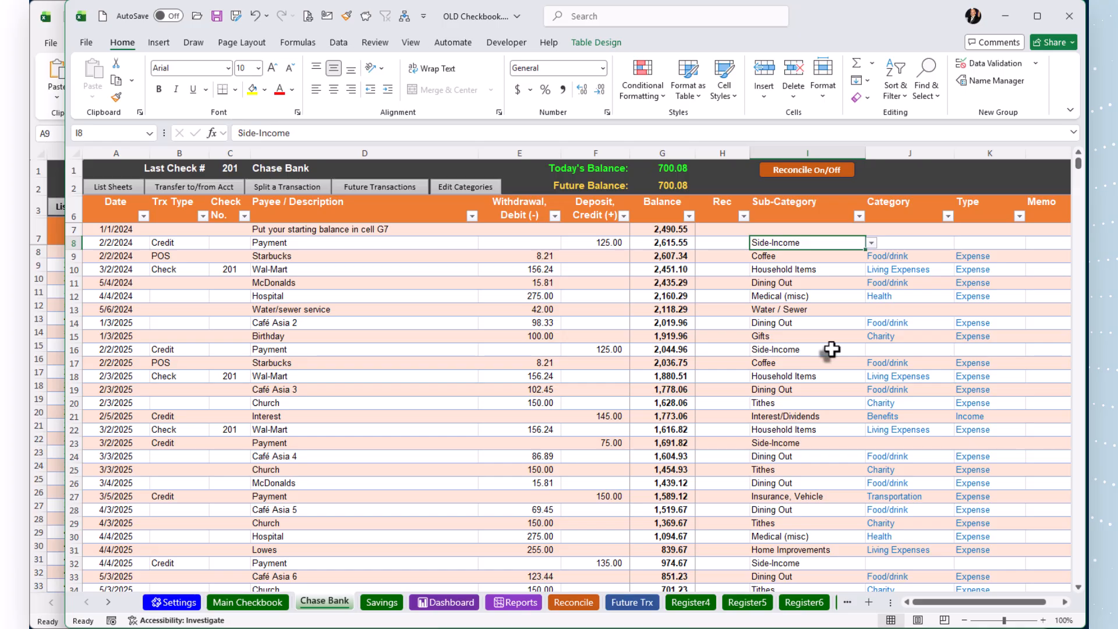
{"action": "key", "text": "shift+Down"}
{"action": "key", "text": "shift+Down"}
{"action": "key", "text": "shift+Down"}
{"action": "key", "text": "shift+Down"}
{"action": "key", "text": "shift+Down"}
{"action": "key", "text": "shift+Down"}
{"action": "key", "text": "shift+Down"}
{"action": "key", "text": "shift+Down"}
{"action": "key", "text": "shift+Down"}
{"action": "key", "text": "shift+Down"}
{"action": "key", "text": "shift+Down"}
{"action": "key", "text": "shift+Down"}
{"action": "key", "text": "shift+Down"}
{"action": "key", "text": "shift+Down"}
{"action": "key", "text": "shift+Down"}
{"action": "key", "text": "shift+Down"}
{"action": "key", "text": "shift+Down"}
{"action": "key", "text": "shift+Down"}
{"action": "key", "text": "shift+Down"}
{"action": "key", "text": "shift+Down"}
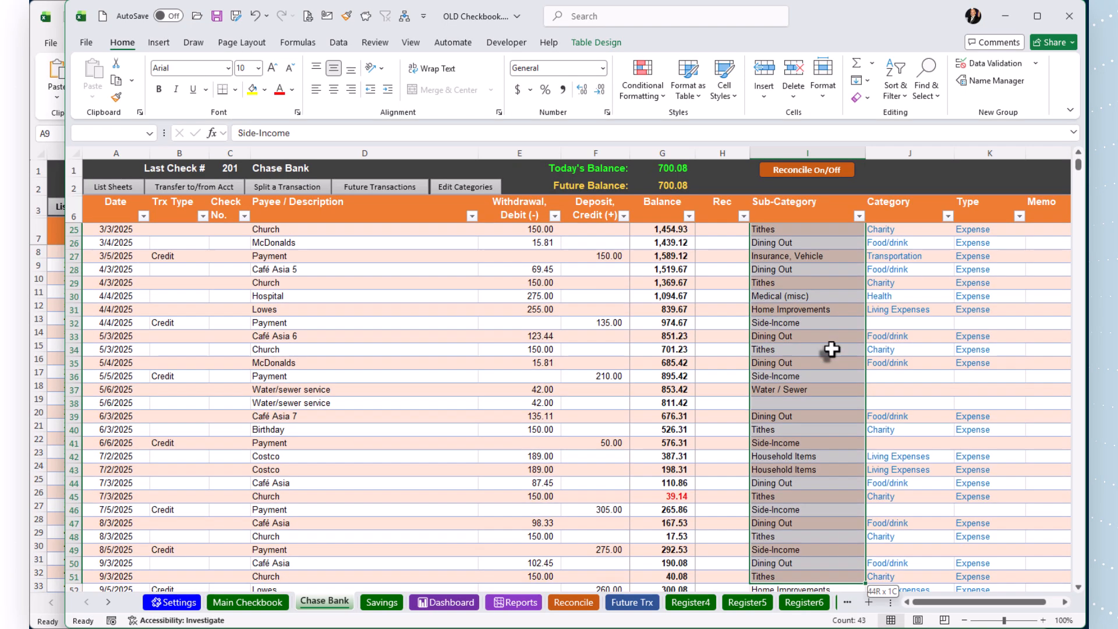
{"action": "key", "text": "shift+Down"}
{"action": "key", "text": "shift+Down"}
{"action": "key", "text": "shift+Down"}
{"action": "key", "text": "shift+Down"}
{"action": "key", "text": "shift+Down"}
{"action": "key", "text": "shift+Down"}
{"action": "key", "text": "shift+Down"}
{"action": "key", "text": "shift+Down"}
{"action": "key", "text": "shift+Down"}
{"action": "key", "text": "shift+Down"}
{"action": "key", "text": "shift+Down"}
{"action": "key", "text": "shift+Down"}
{"action": "key", "text": "shift+Down"}
{"action": "key", "text": "shift+Down"}
{"action": "key", "text": "shift+Down"}
{"action": "key", "text": "shift+Up"}
{"action": "key", "text": "shift+Up"}
{"action": "key", "text": "shift+Up"}
{"action": "key", "text": "shift+Up"}
{"action": "key", "text": "shift+Up"}
{"action": "key", "text": "shift+Up"}
{"action": "key", "text": "shift+Up"}
{"action": "key", "text": "shift+Up"}
{"action": "key", "text": "shift+Up"}
{"action": "key", "text": "shift+Up"}
{"action": "key", "text": "shift+Up"}
{"action": "key", "text": "shift+Up"}
{"action": "key", "text": "shift+Up"}
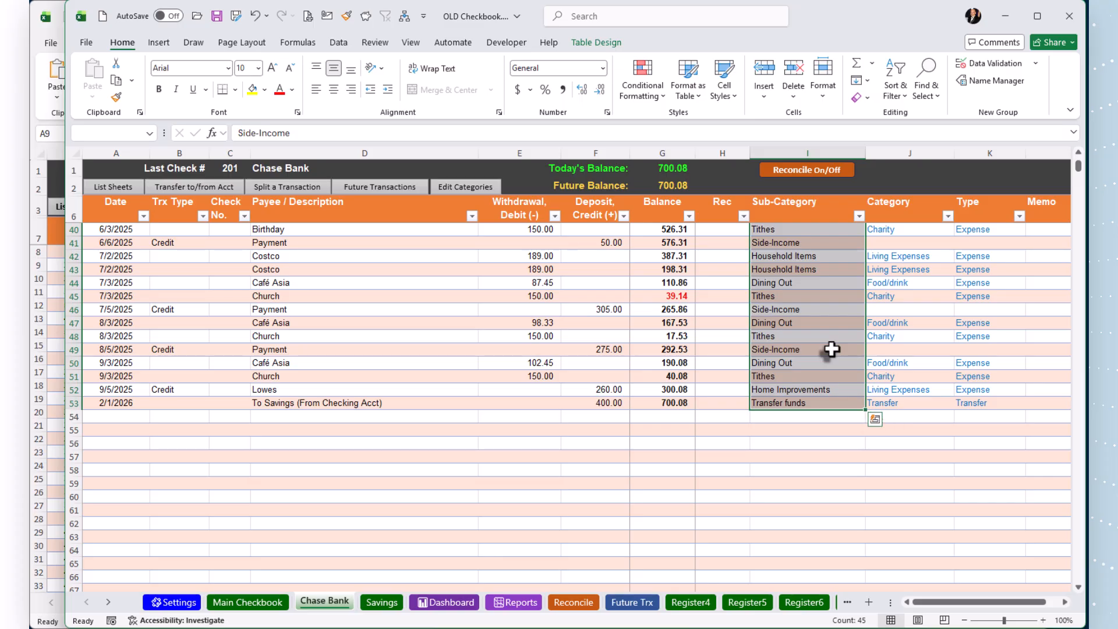
{"action": "key", "text": "ctrl+c"}
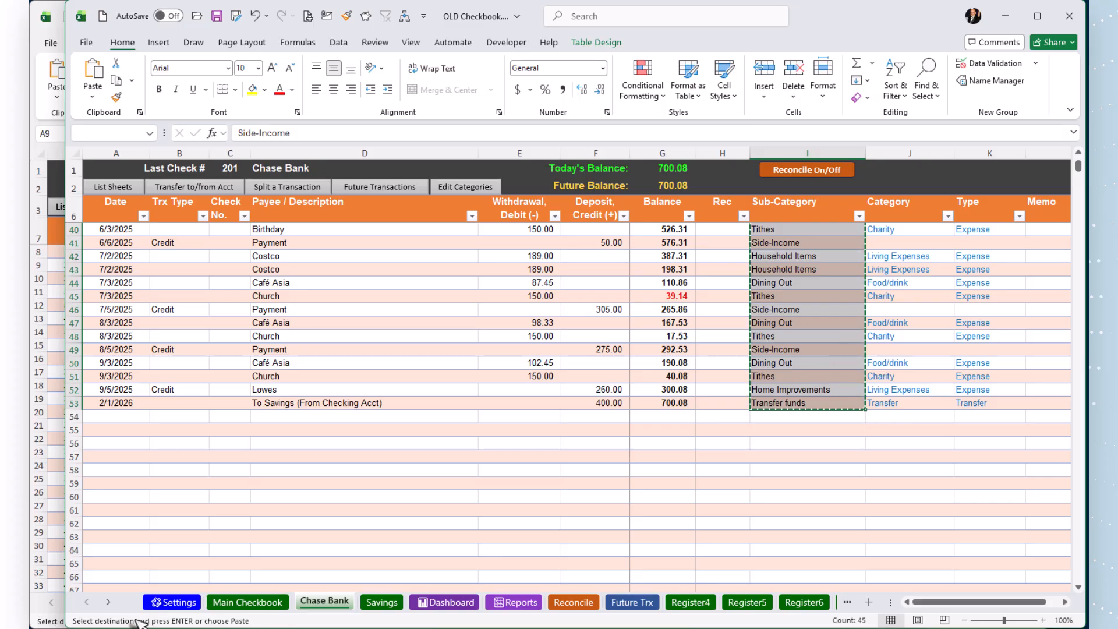
Paste the copied sub-categories as values only, starting at cell I9 of the new workbook's Chase Bank sheet.
{"action": "left_click", "coordinate": [44, 619]}
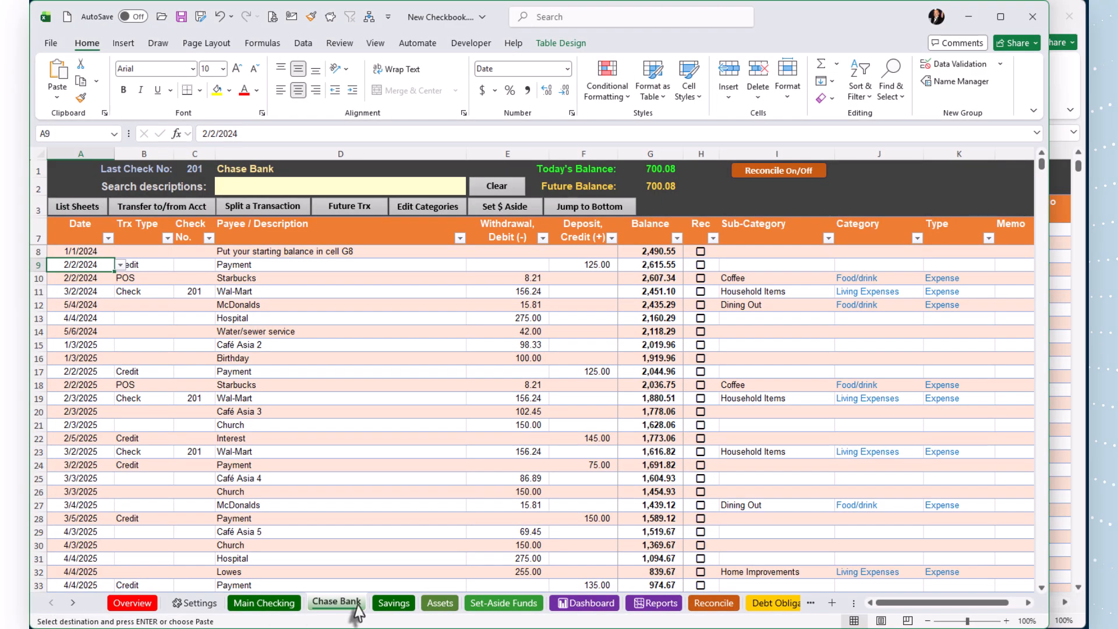
{"action": "left_click", "coordinate": [772, 266]}
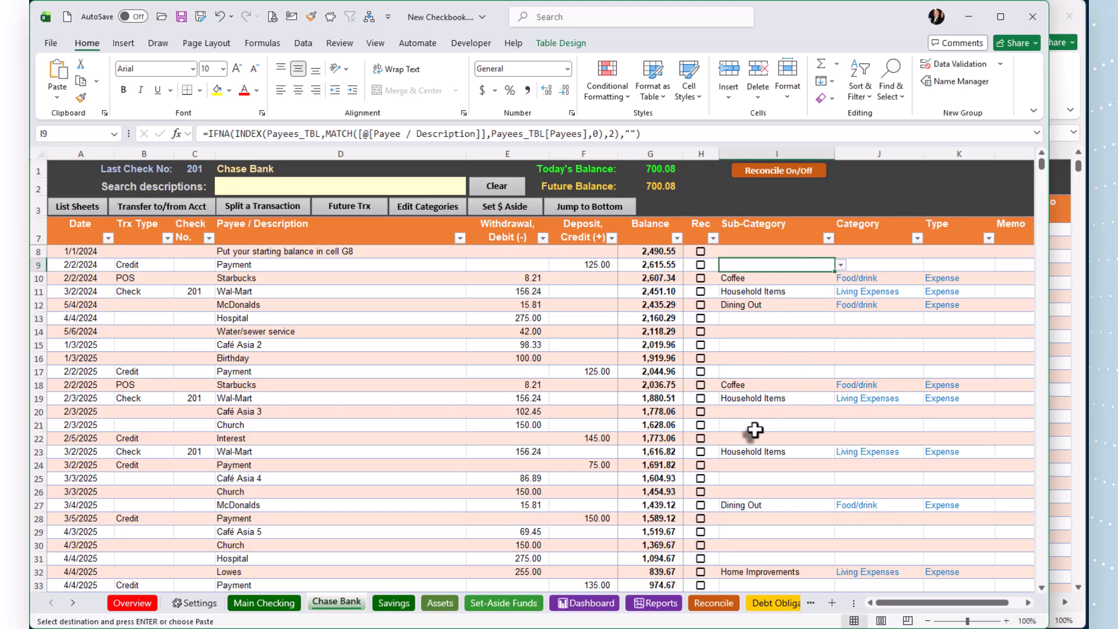
{"action": "left_click", "coordinate": [57, 96]}
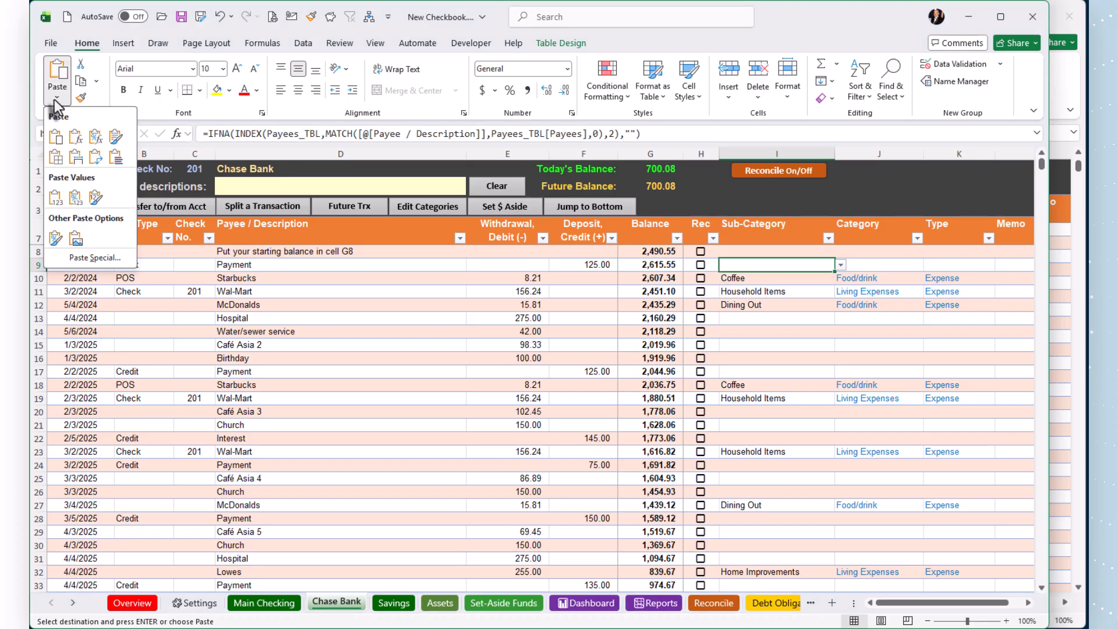
{"action": "left_click", "coordinate": [57, 202]}
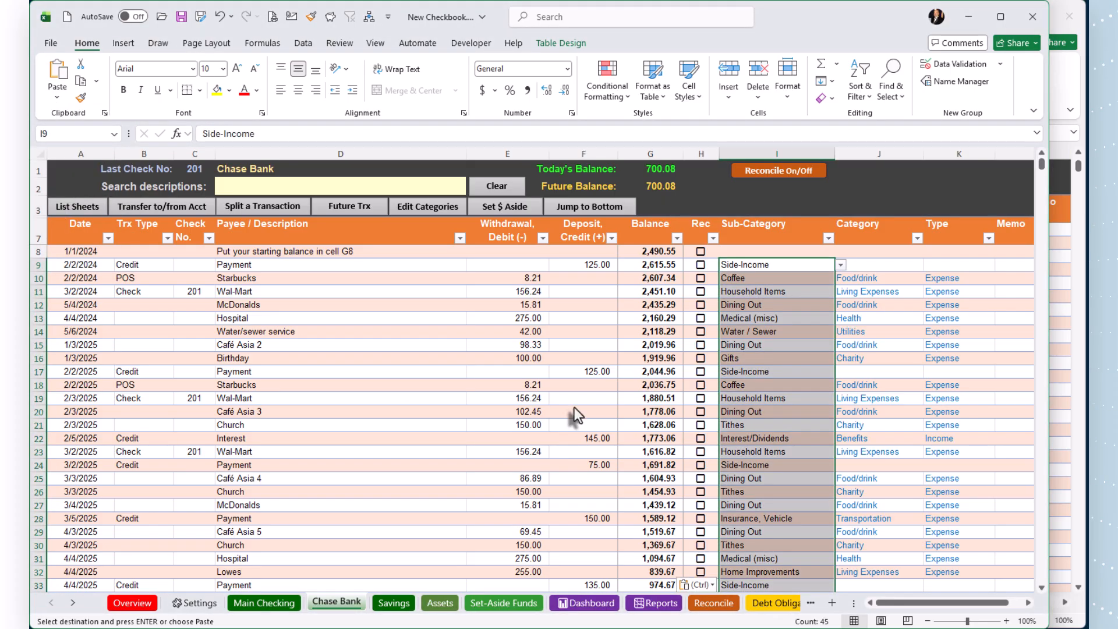
View the browser article on importing bank transactions to the Excel Checkbook and the downloaded Wells Fargo Checking1 workbook in Excel.
{"action": "left_click", "coordinate": [369, 401]}
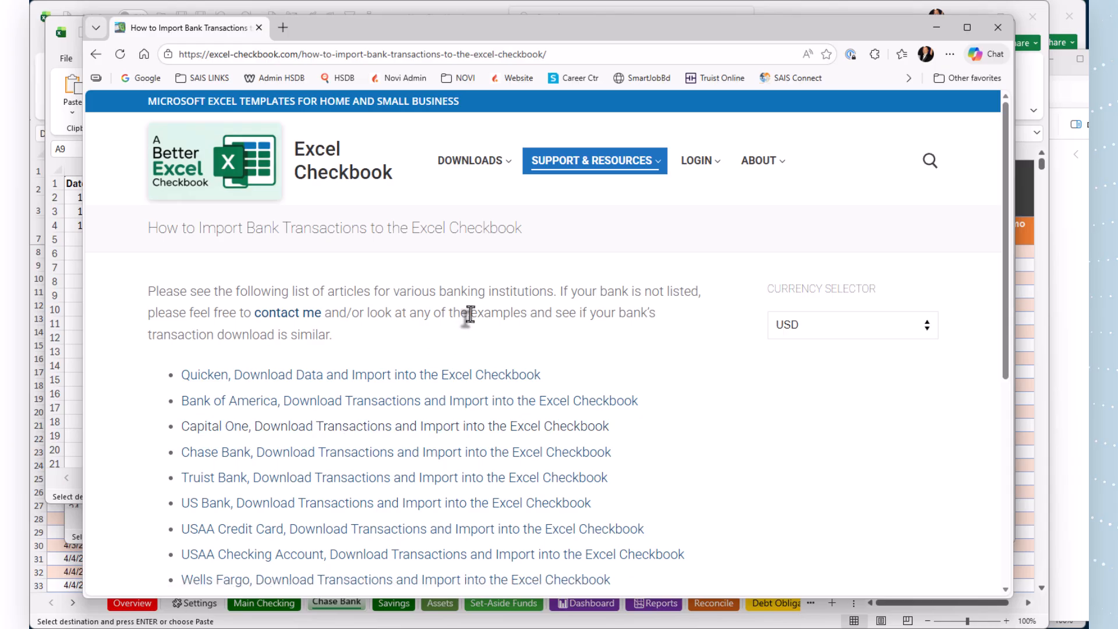
{"action": "mouse_move", "coordinate": [609, 158]}
{"action": "left_click", "coordinate": [66, 466]}
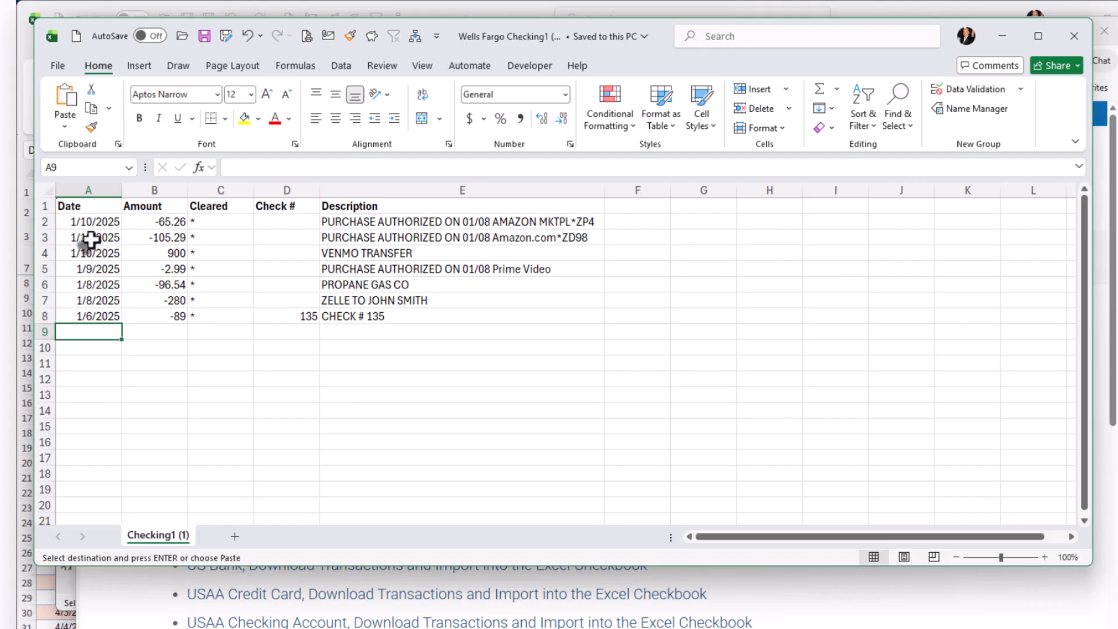
Switch to the reformatted Wells Fargo Checking1 workbook and sort its transactions by date from oldest to newest.
{"action": "key", "text": "alt+Tab"}
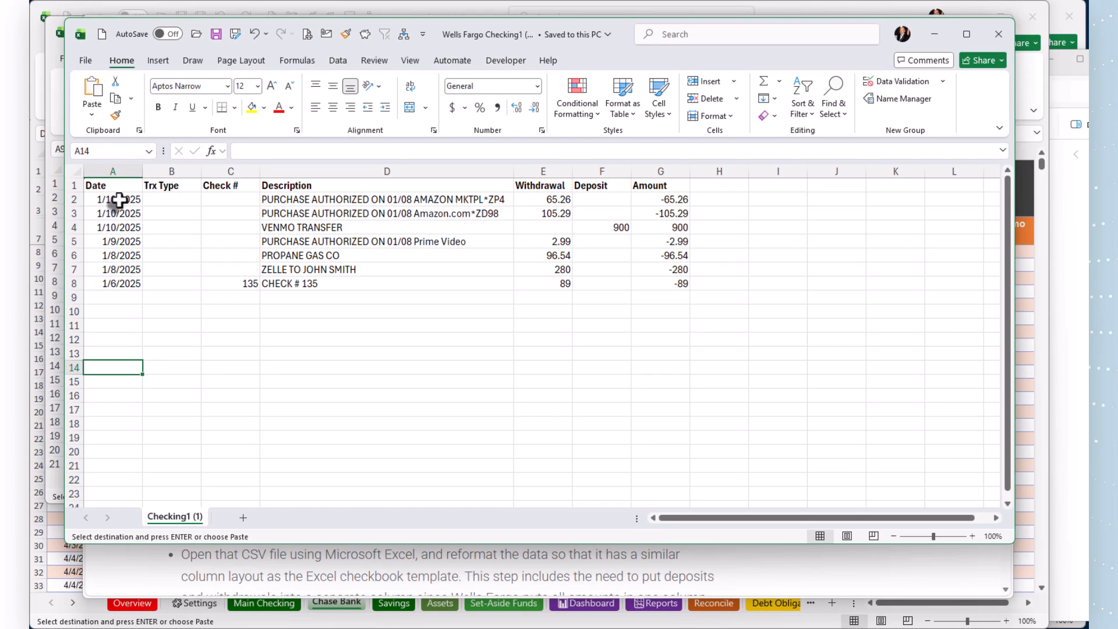
{"action": "left_click", "coordinate": [119, 199]}
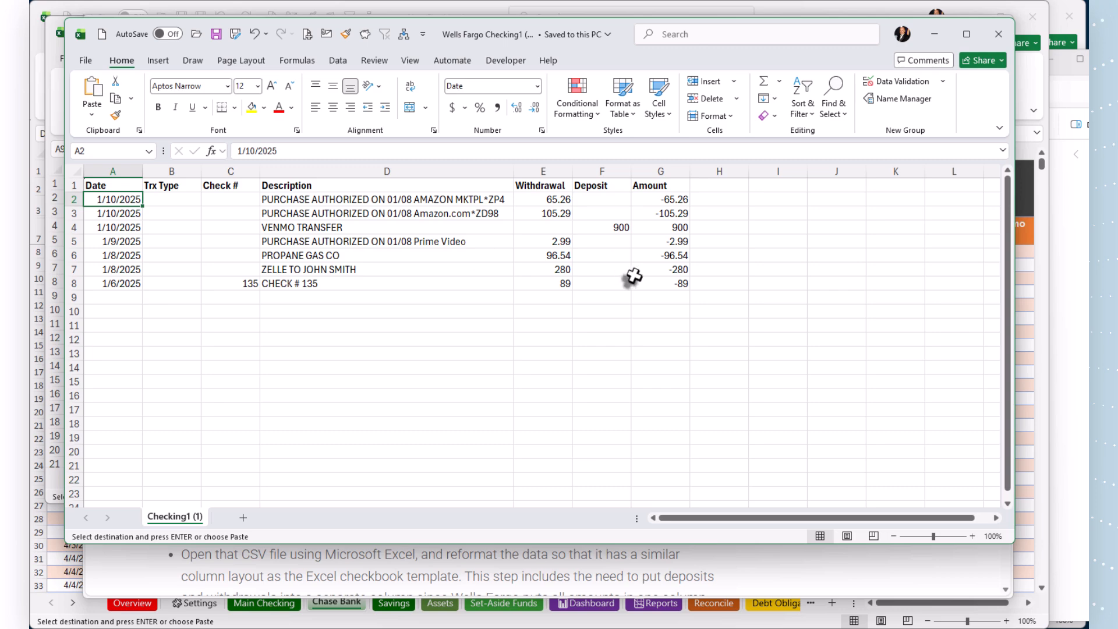
{"action": "left_click", "coordinate": [805, 116]}
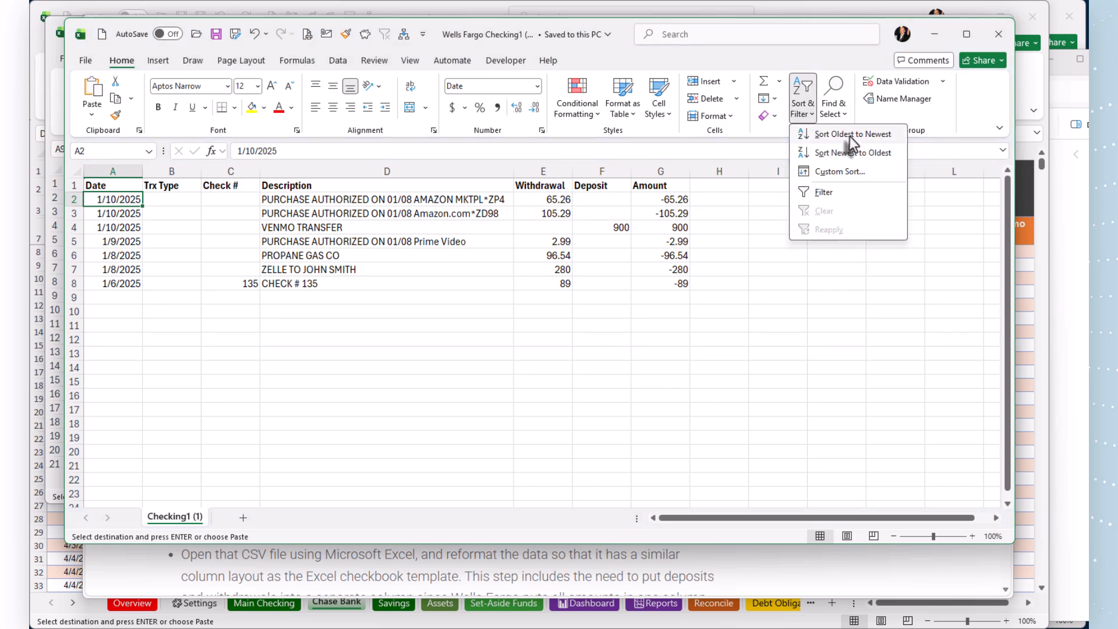
{"action": "left_click", "coordinate": [850, 136]}
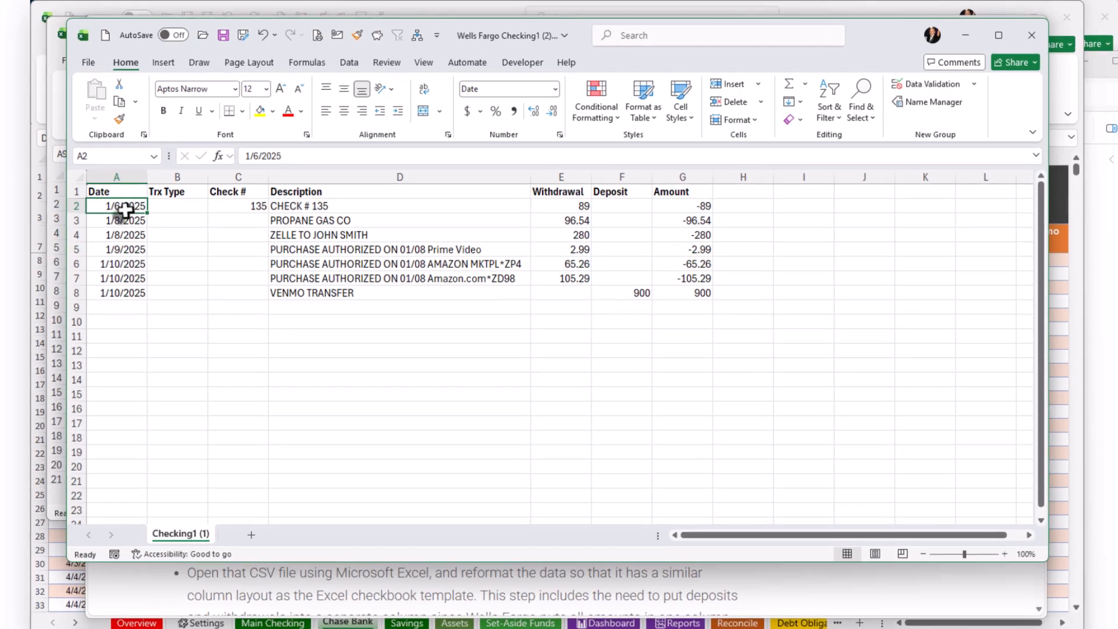
Copy the sorted transactions from Date through Deposit, range A2:F8, leaving out the Amount column.
{"action": "left_click_drag", "start_coordinate": [128, 205], "coordinate": [630, 285]}
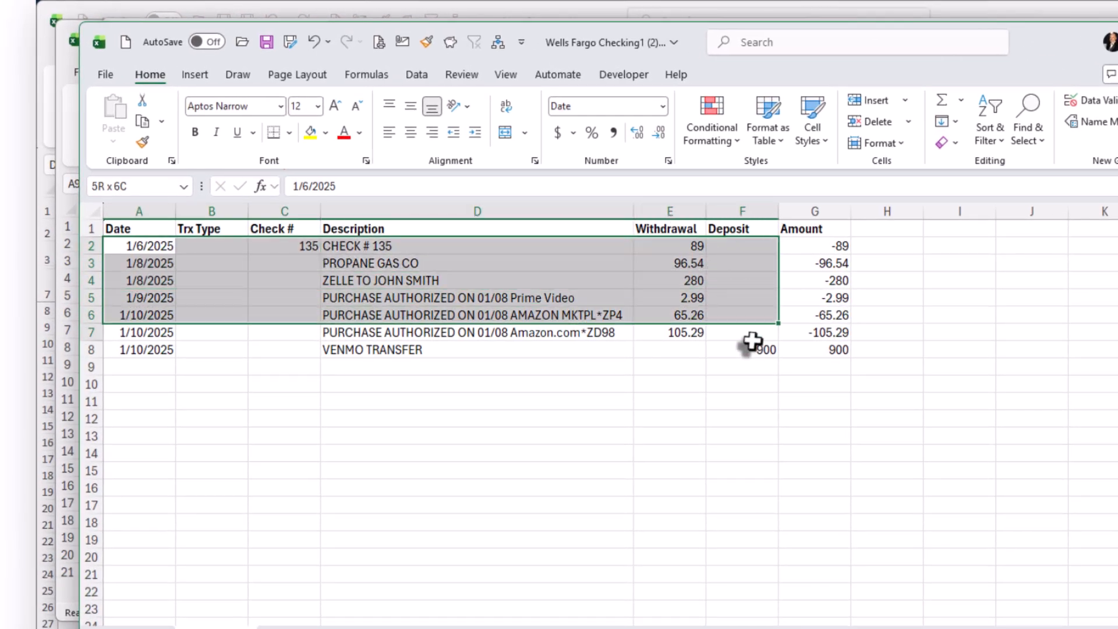
{"action": "left_click_drag", "start_coordinate": [751, 341], "coordinate": [749, 356]}
{"action": "right_click", "coordinate": [444, 315]}
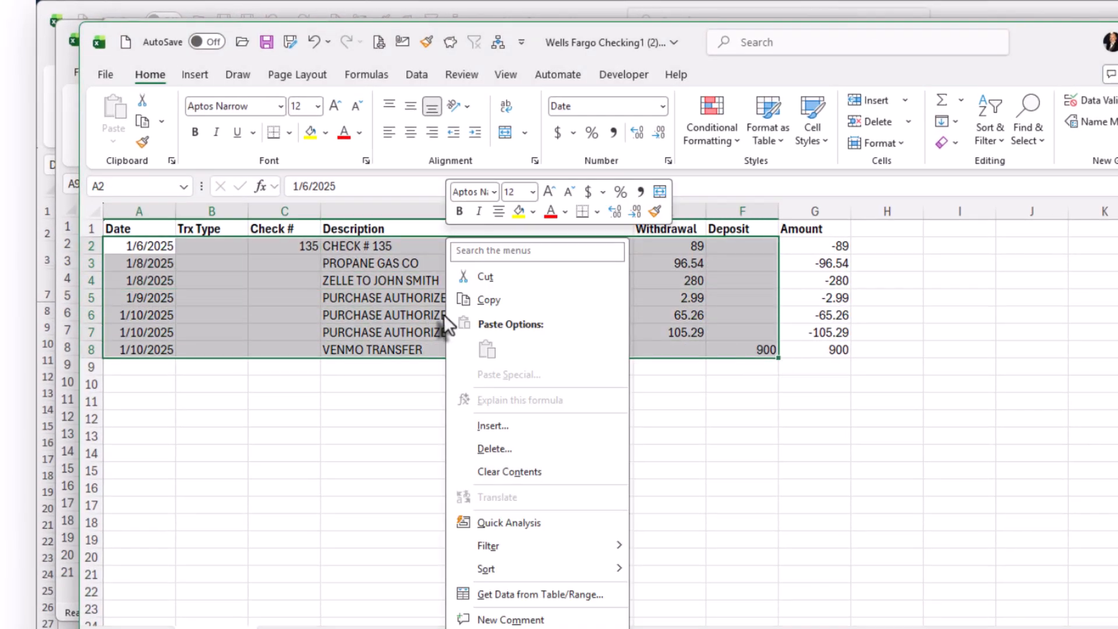
{"action": "left_click", "coordinate": [484, 300]}
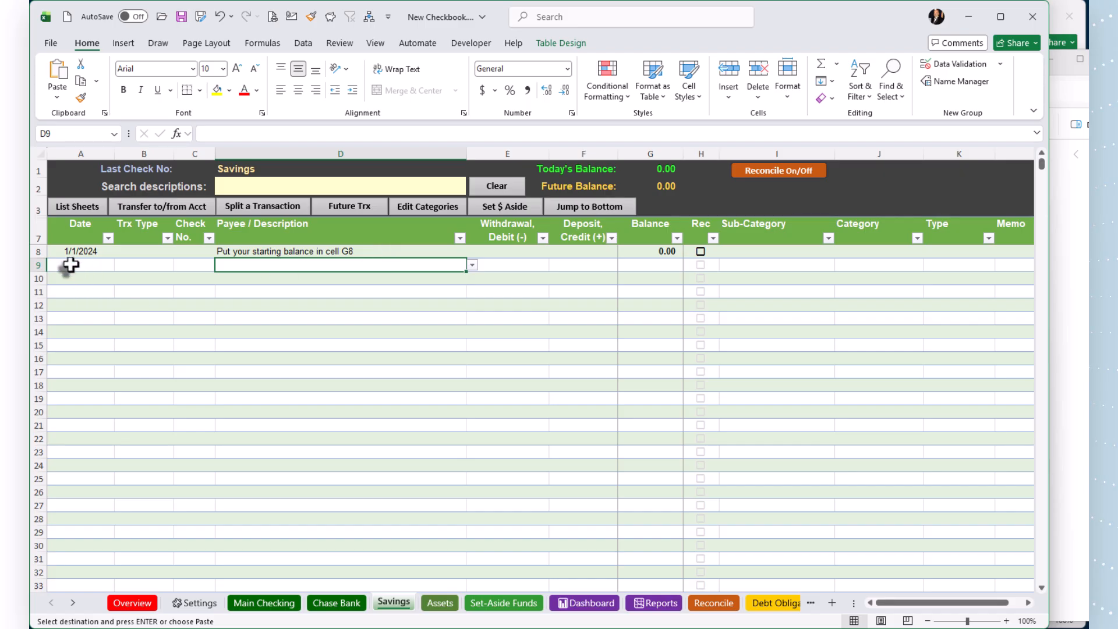
Paste the copied bank transactions as values only, starting at cell A9 of the new checkbook workbook's Savings sheet.
{"action": "left_click", "coordinate": [70, 265]}
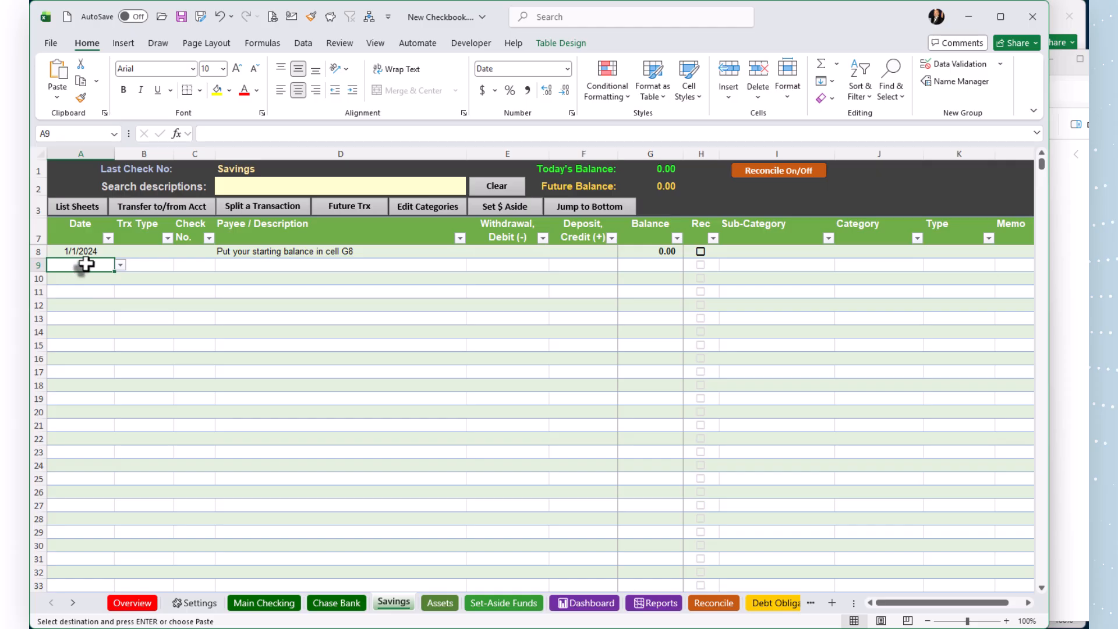
{"action": "right_click", "coordinate": [68, 267]}
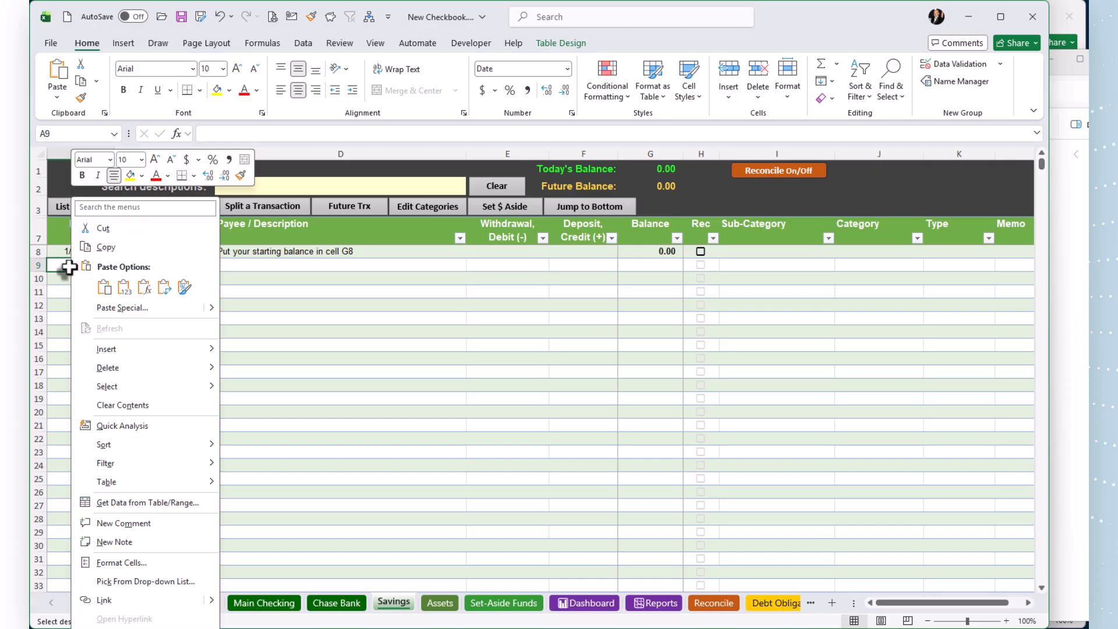
{"action": "left_click", "coordinate": [124, 288]}
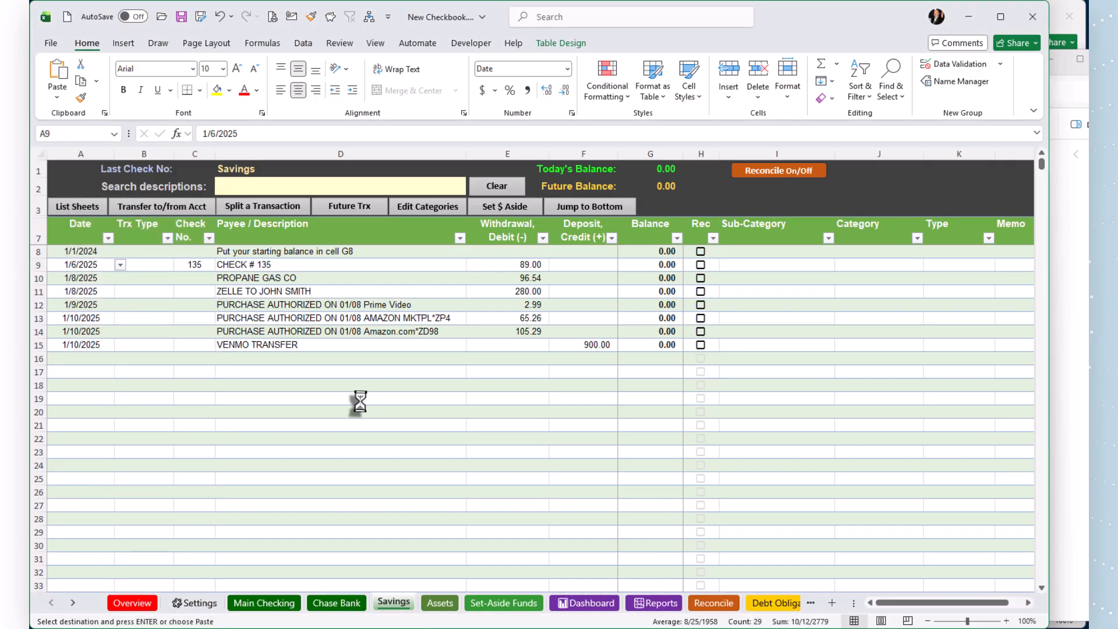
{"action": "left_click", "coordinate": [341, 359]}
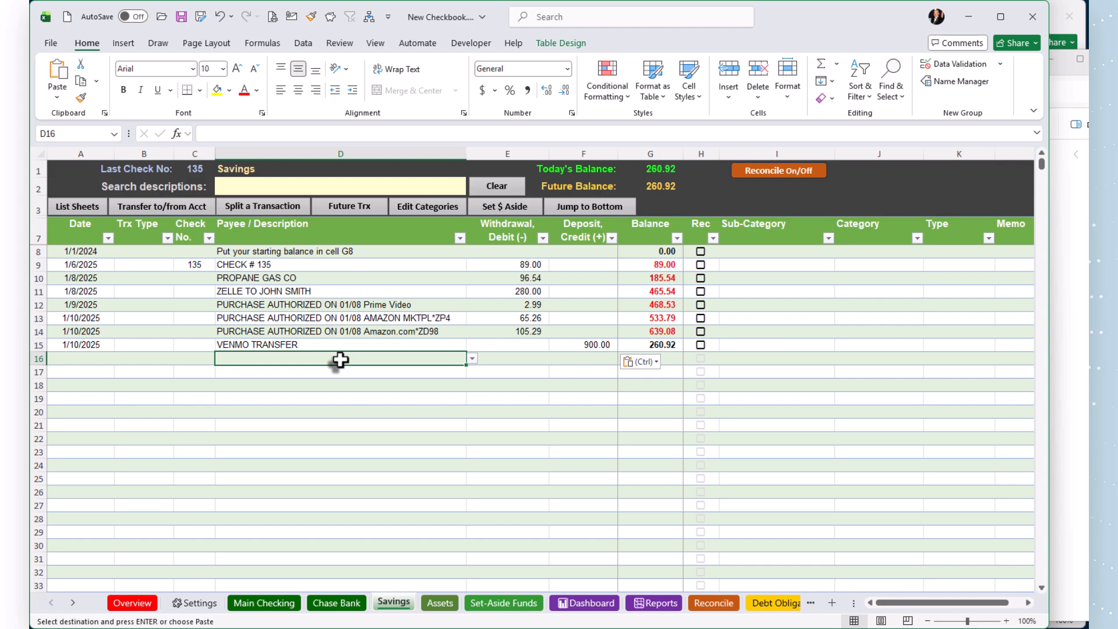
Open the new workbook's Future Trx sheet and clear the sample recurring transactions in range A4:I9.
{"action": "left_click", "coordinate": [350, 208]}
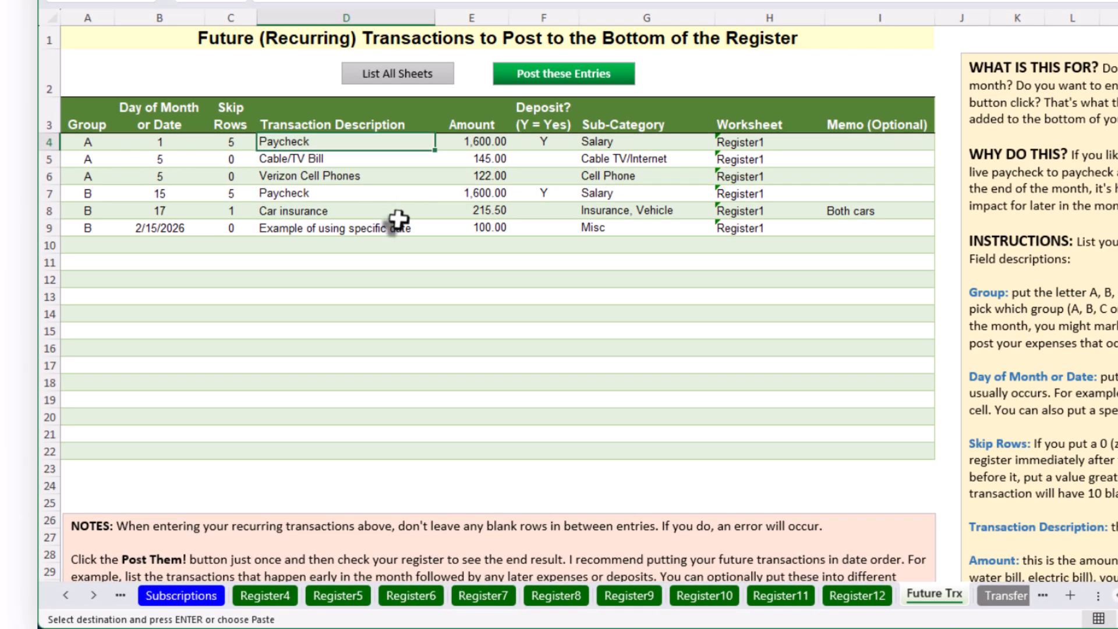
{"action": "left_click_drag", "start_coordinate": [88, 146], "coordinate": [858, 226]}
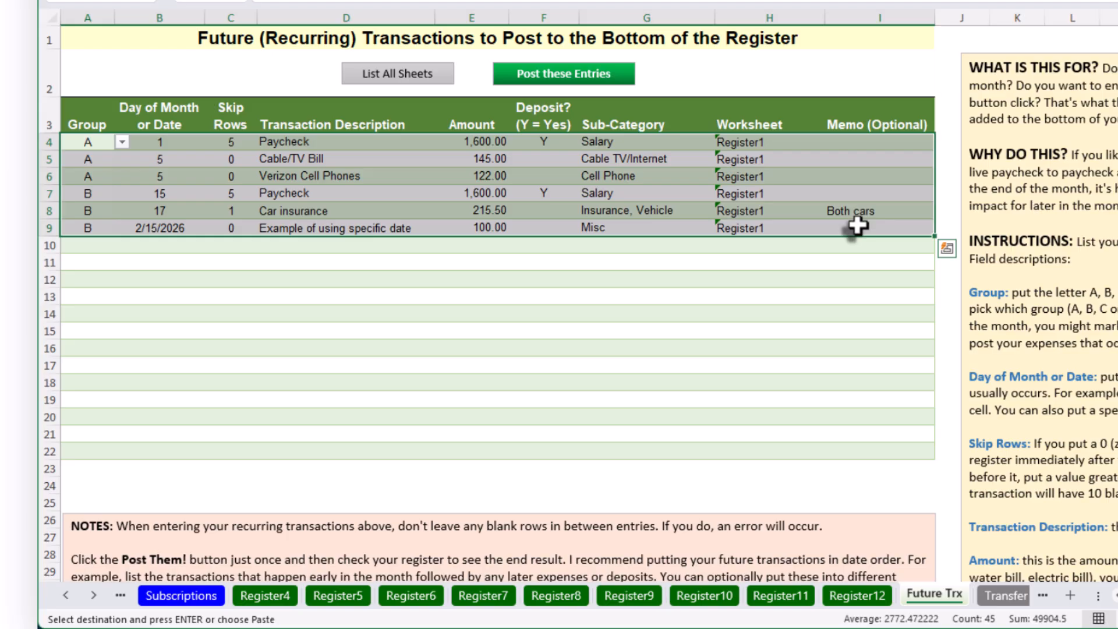
{"action": "key", "text": "Delete"}
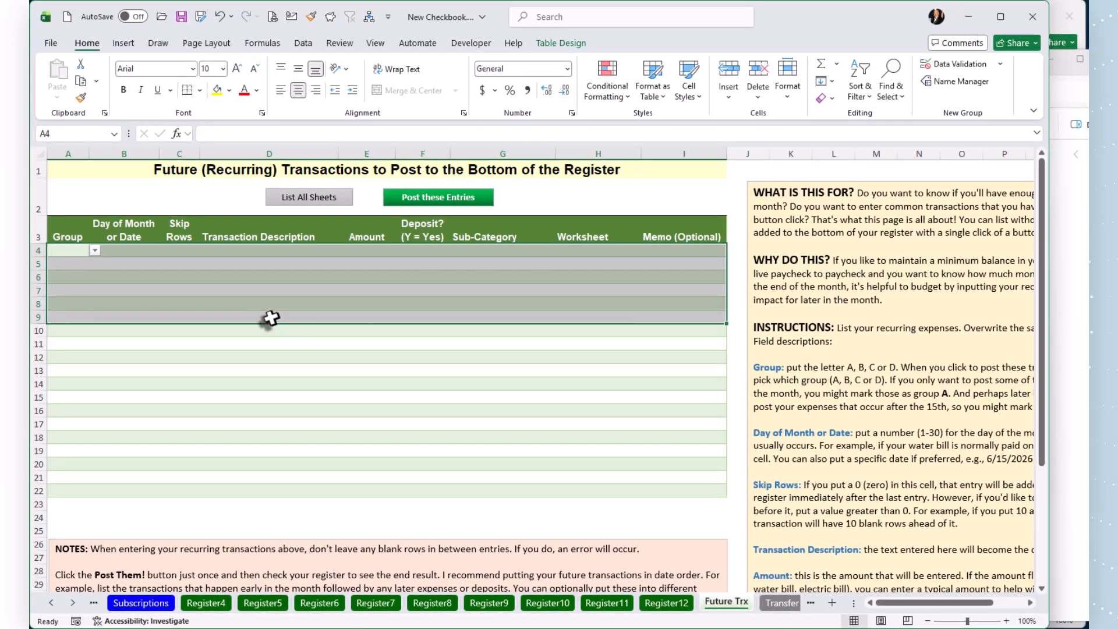
{"action": "left_click", "coordinate": [341, 227]}
Switch to the OLD Checkbook workbook's Future Trx sheet and copy the recurring transactions in range A4:H8.
{"action": "key", "text": "alt+Tab"}
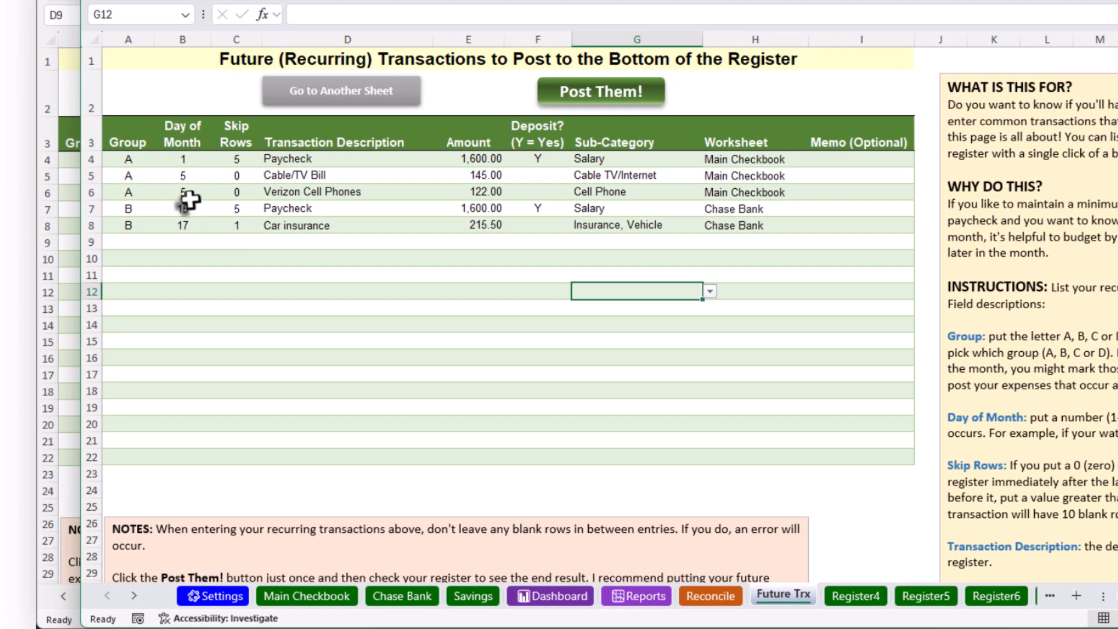
{"action": "left_click_drag", "start_coordinate": [129, 160], "coordinate": [718, 226]}
{"action": "right_click", "coordinate": [407, 200]}
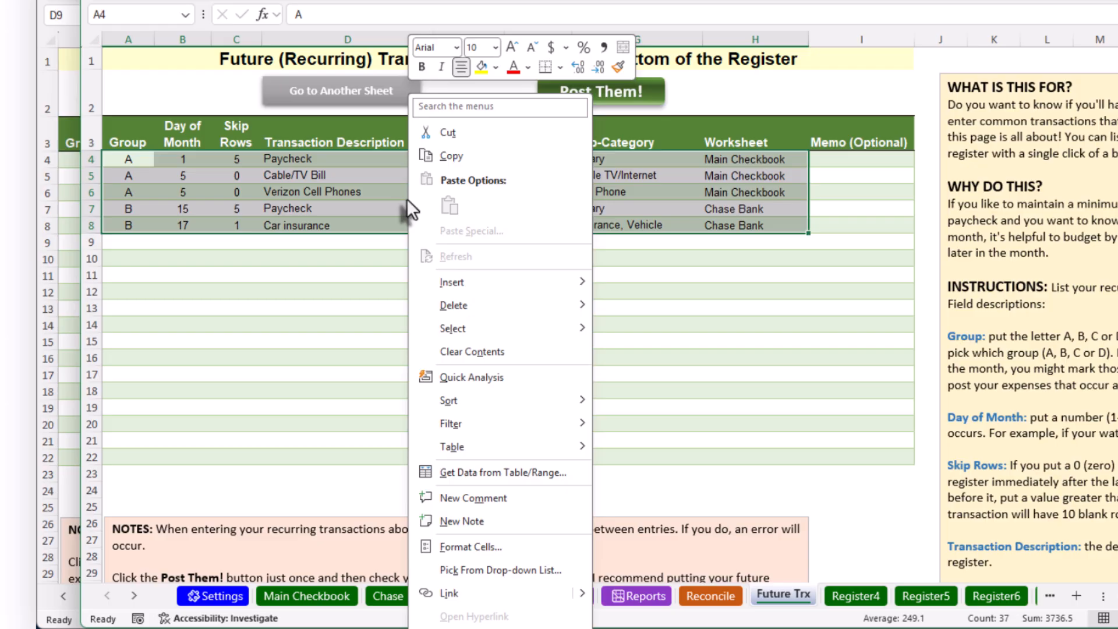
{"action": "left_click", "coordinate": [448, 157]}
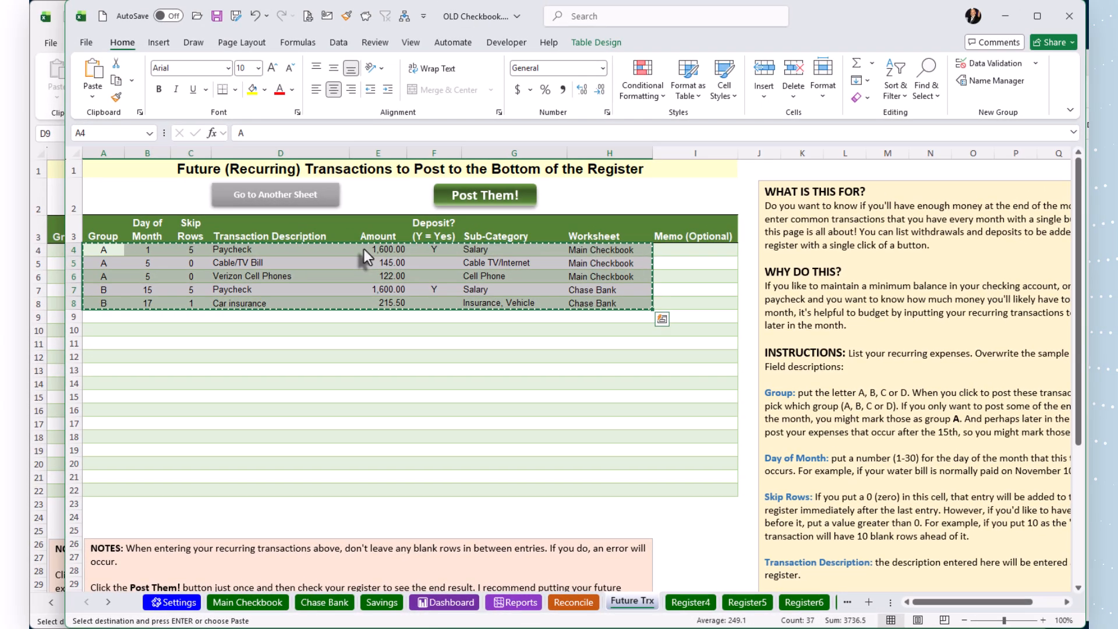
Paste the copied recurring transactions as values only, starting at cell A4 of the new workbook's Future Trx sheet.
{"action": "key", "text": "alt+Tab"}
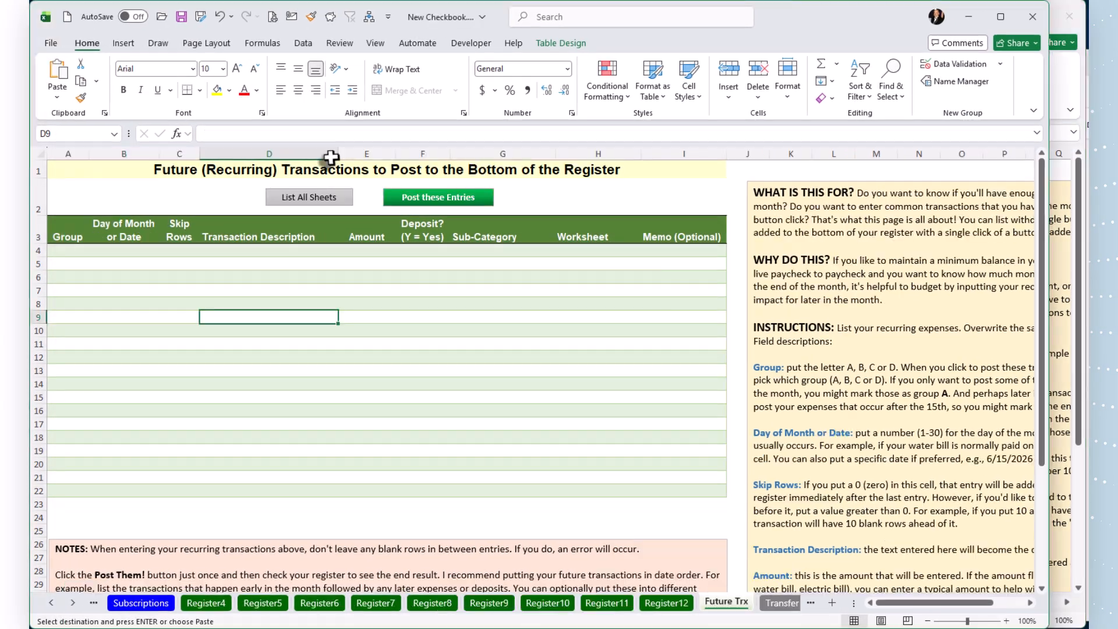
{"action": "left_click", "coordinate": [71, 222]}
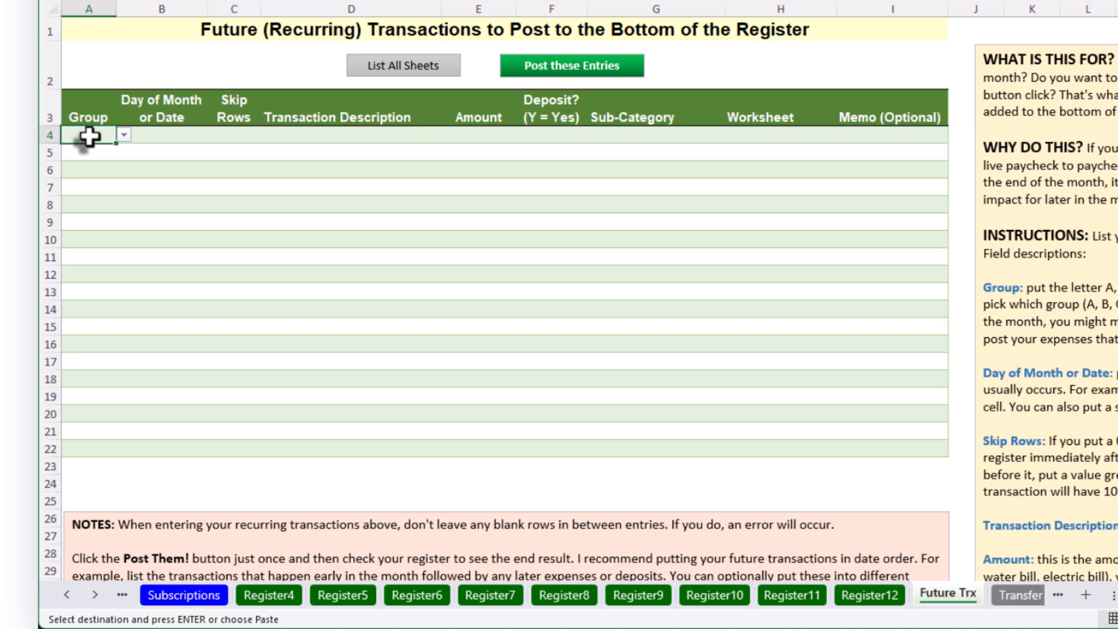
{"action": "right_click", "coordinate": [89, 136]}
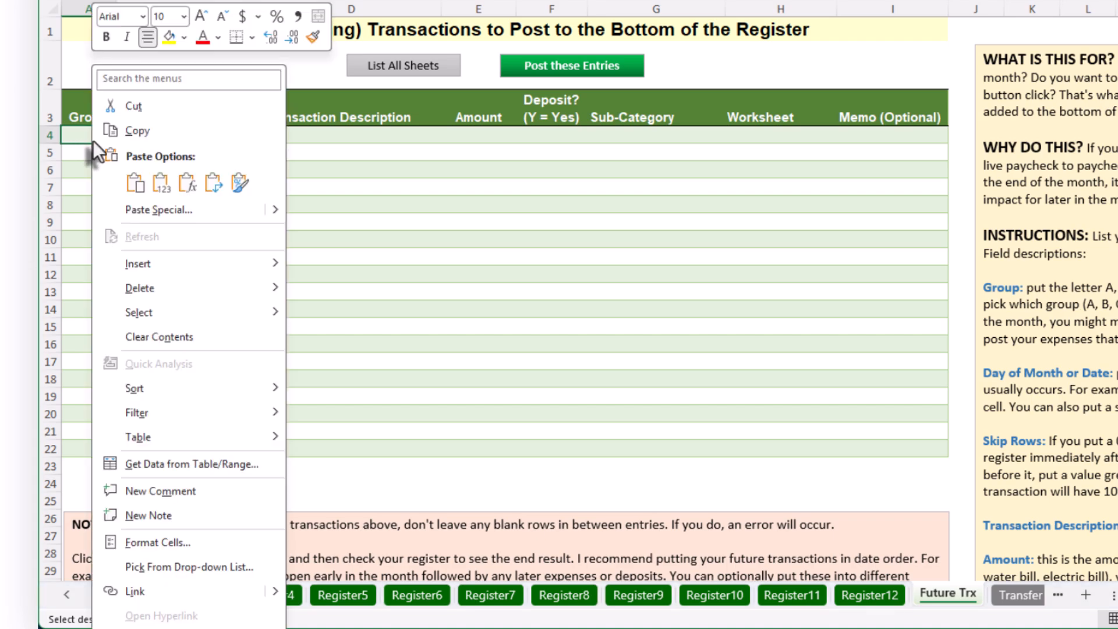
{"action": "left_click", "coordinate": [161, 183]}
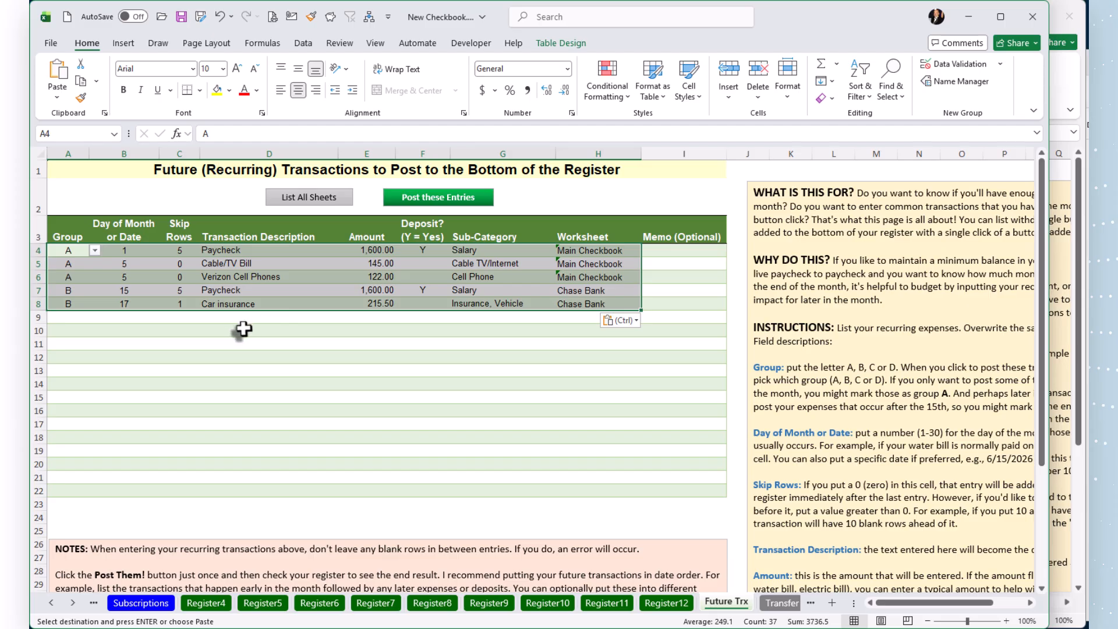
{"action": "left_click", "coordinate": [255, 292]}
{"action": "left_click", "coordinate": [57, 98]}
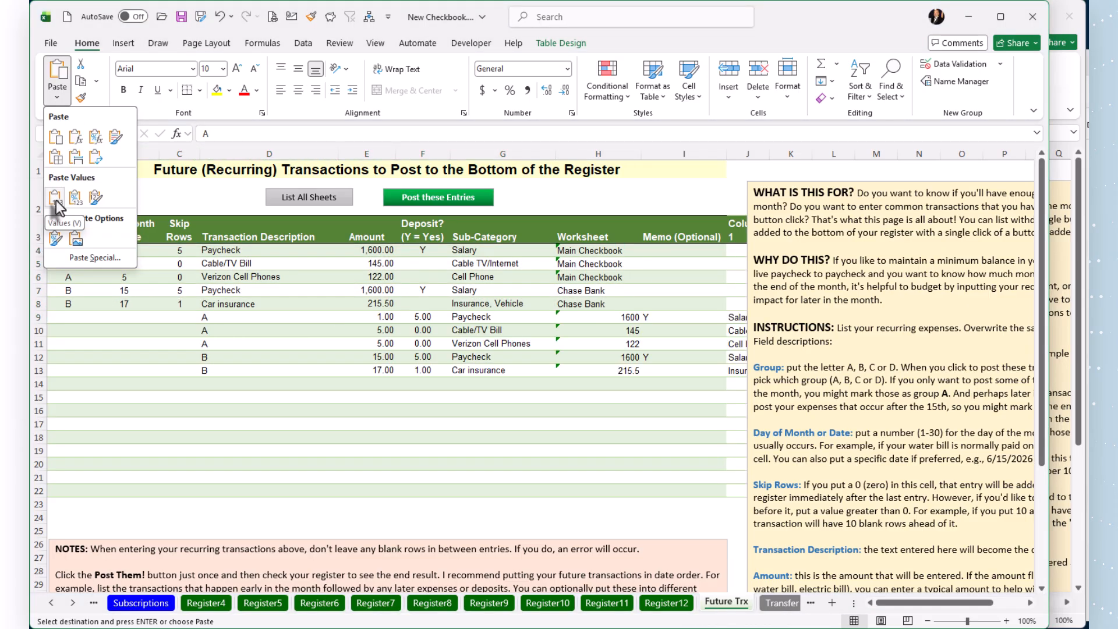
{"action": "left_click", "coordinate": [408, 441]}
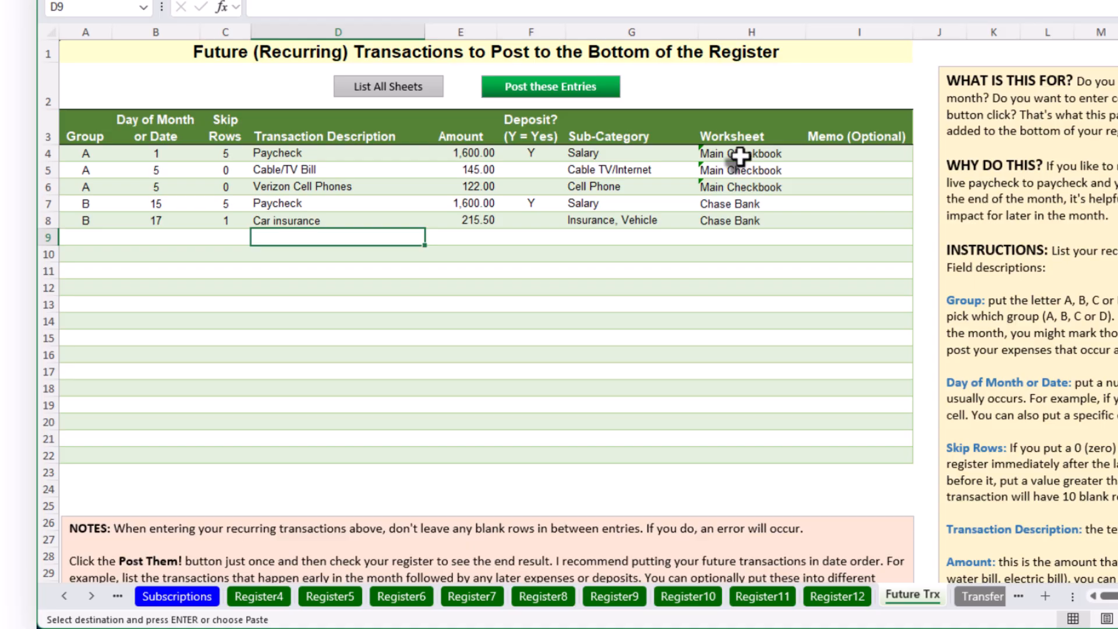
Set the Worksheet to Main Checking for the Group A Paycheck and Cable/TV Bill, and open the worksheet choices for Verizon Cell Phones.
{"action": "left_click", "coordinate": [739, 156]}
{"action": "left_click", "coordinate": [811, 154]}
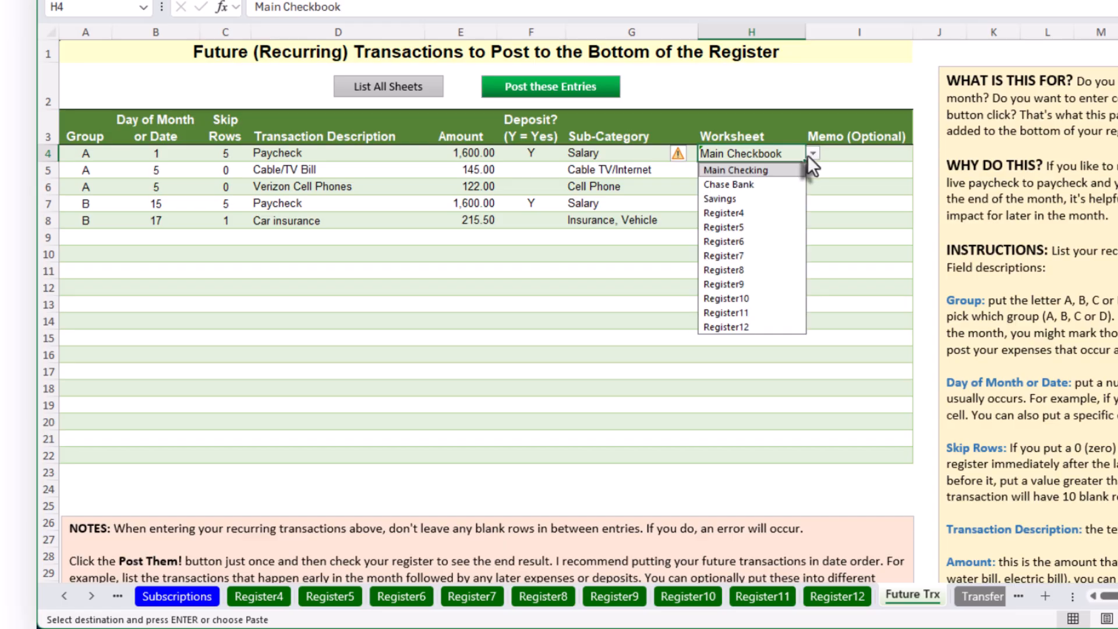
{"action": "left_click", "coordinate": [753, 171]}
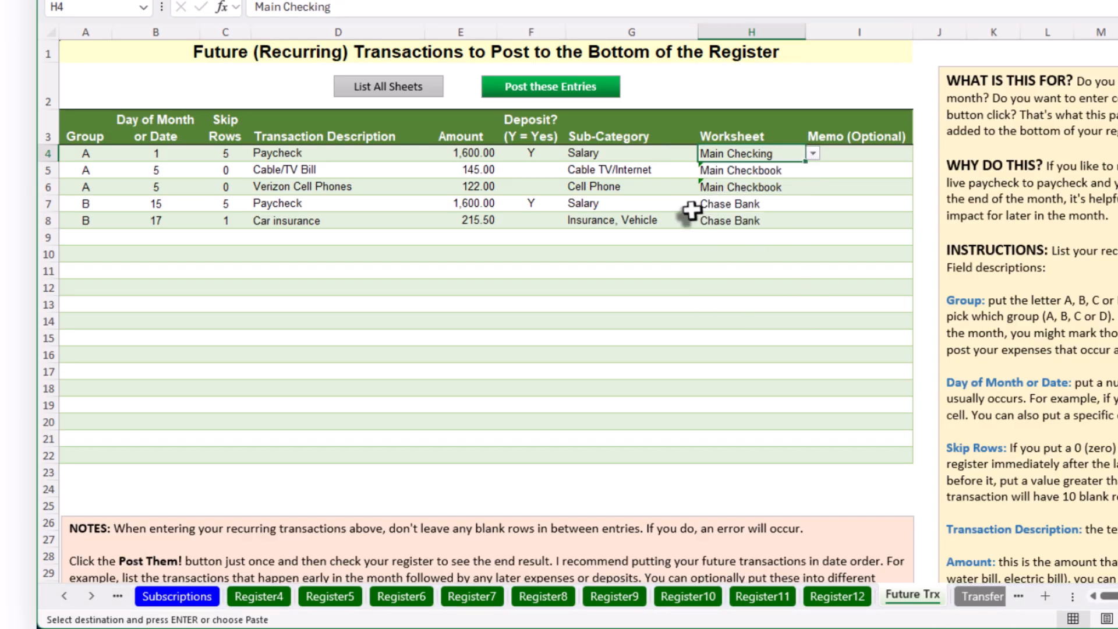
{"action": "left_click", "coordinate": [722, 171]}
{"action": "left_click", "coordinate": [813, 170]}
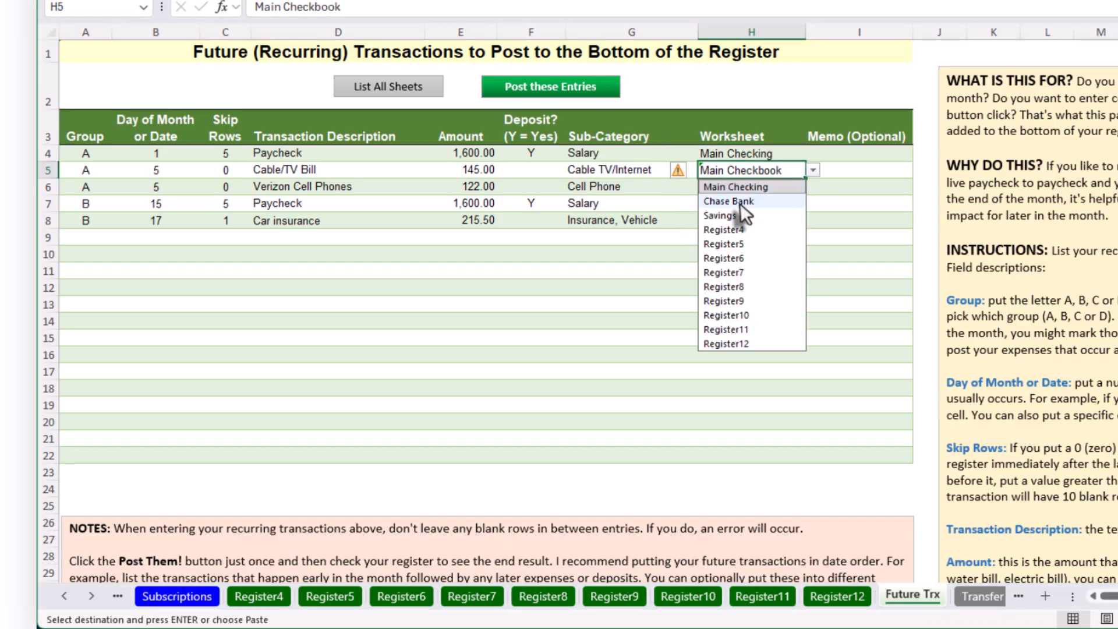
{"action": "left_click", "coordinate": [750, 189]}
{"action": "left_click", "coordinate": [750, 189]}
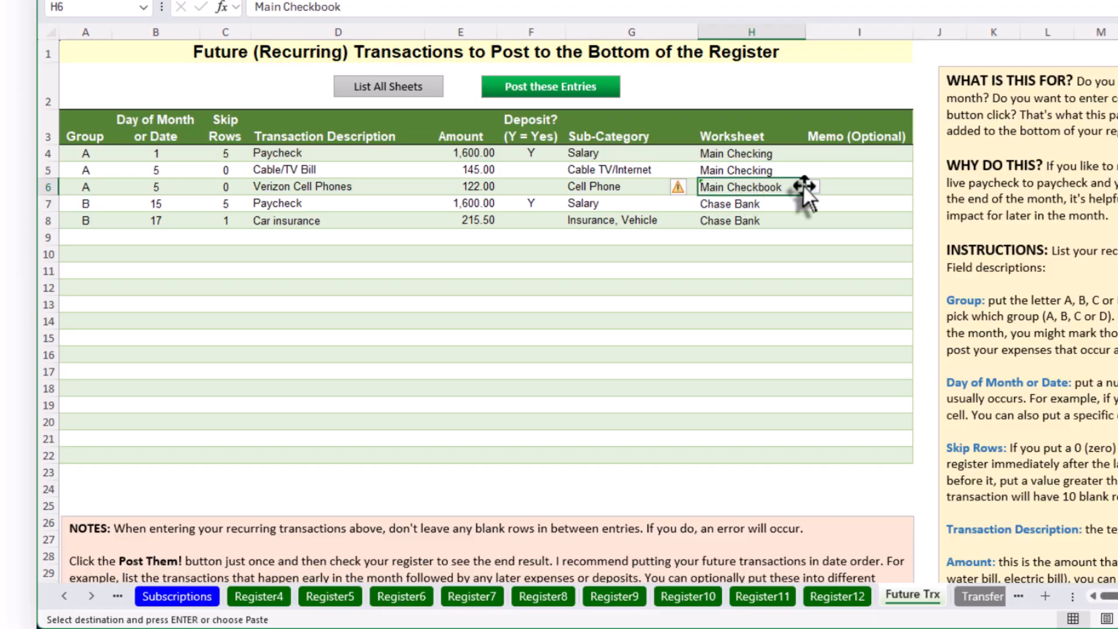
{"action": "left_click", "coordinate": [812, 187]}
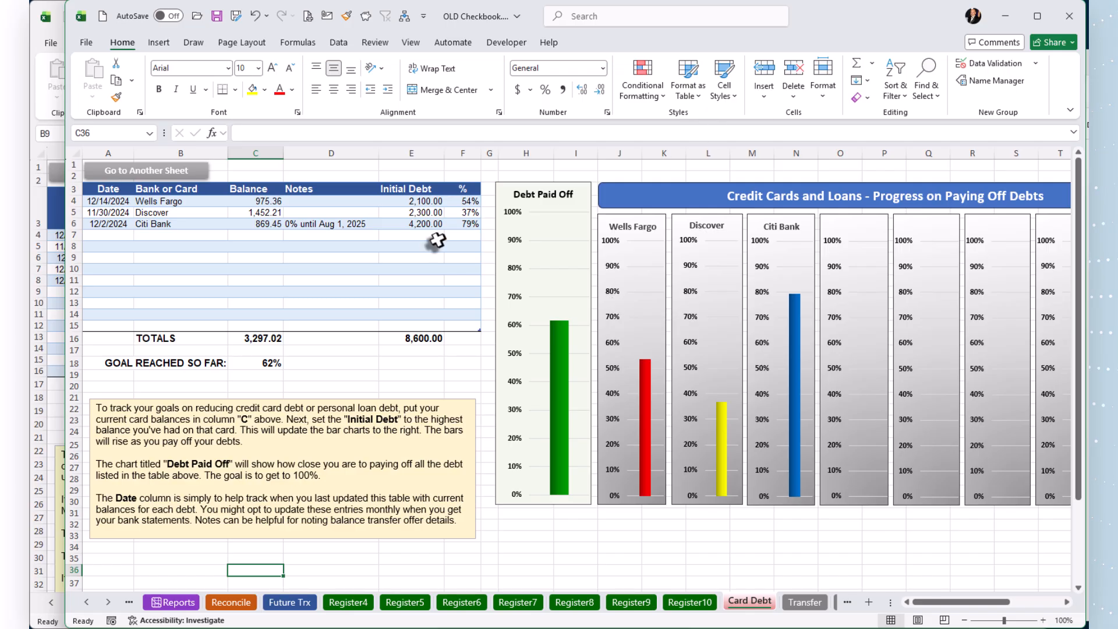
Copy the dates, card names and balances in range A4:C6 of the OLD Checkbook workbook's Card Debt sheet.
{"action": "left_click", "coordinate": [216, 238]}
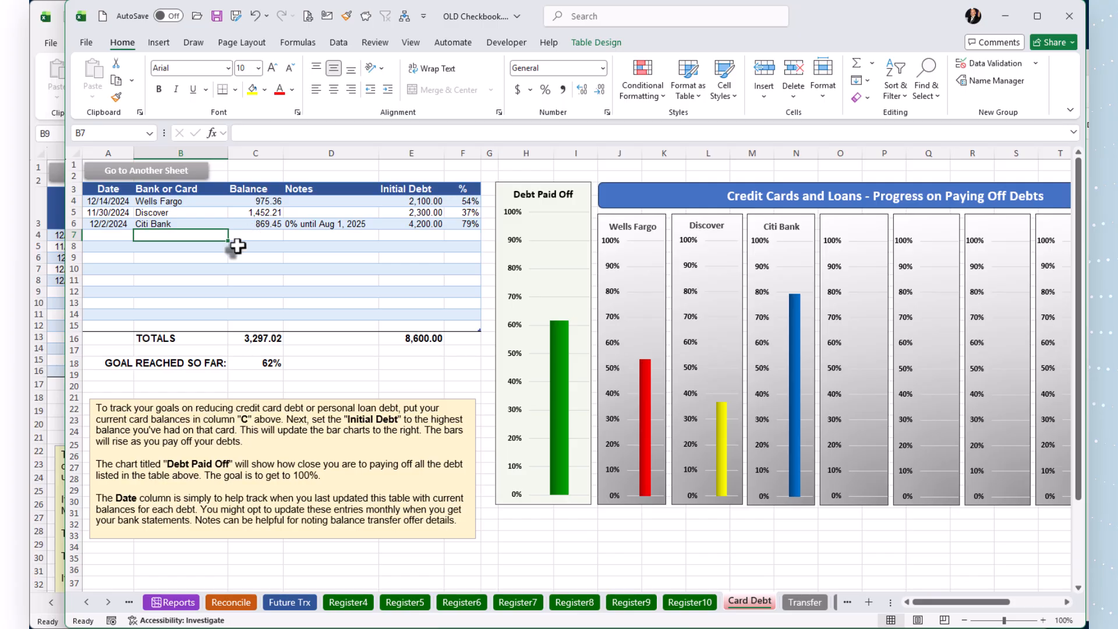
{"action": "left_click", "coordinate": [57, 418]}
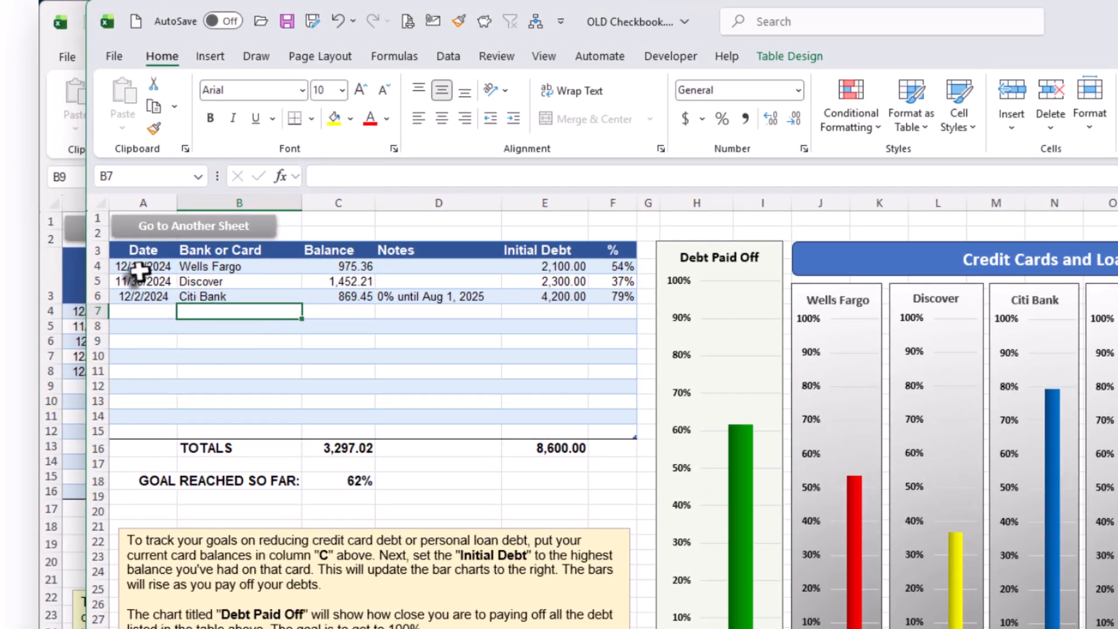
{"action": "left_click_drag", "start_coordinate": [128, 269], "coordinate": [342, 296]}
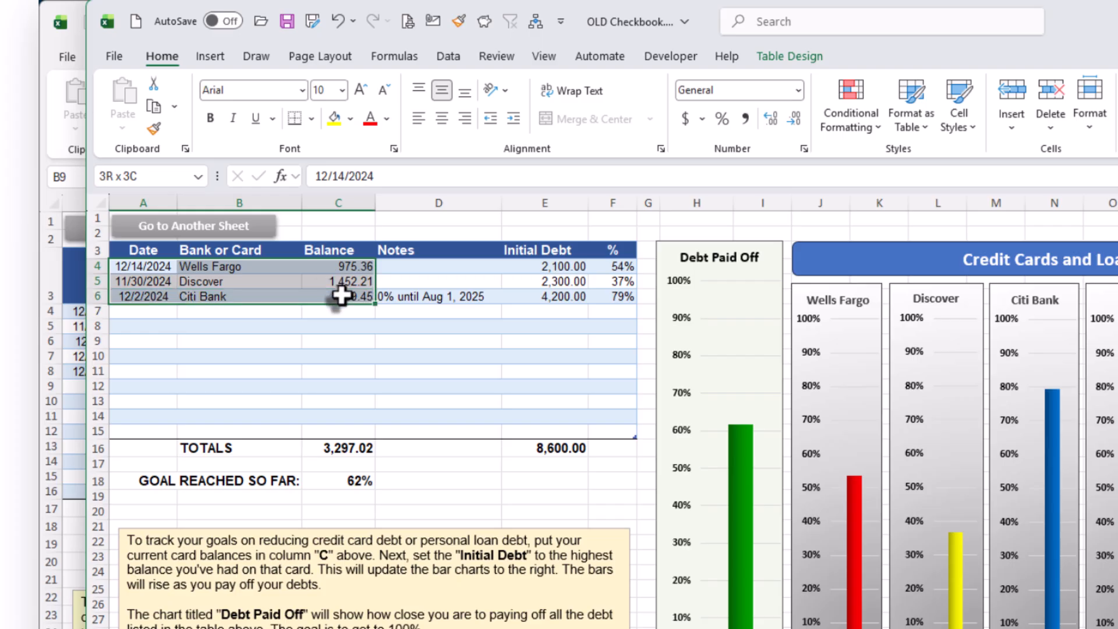
{"action": "right_click", "coordinate": [269, 291]}
{"action": "left_click", "coordinate": [304, 324]}
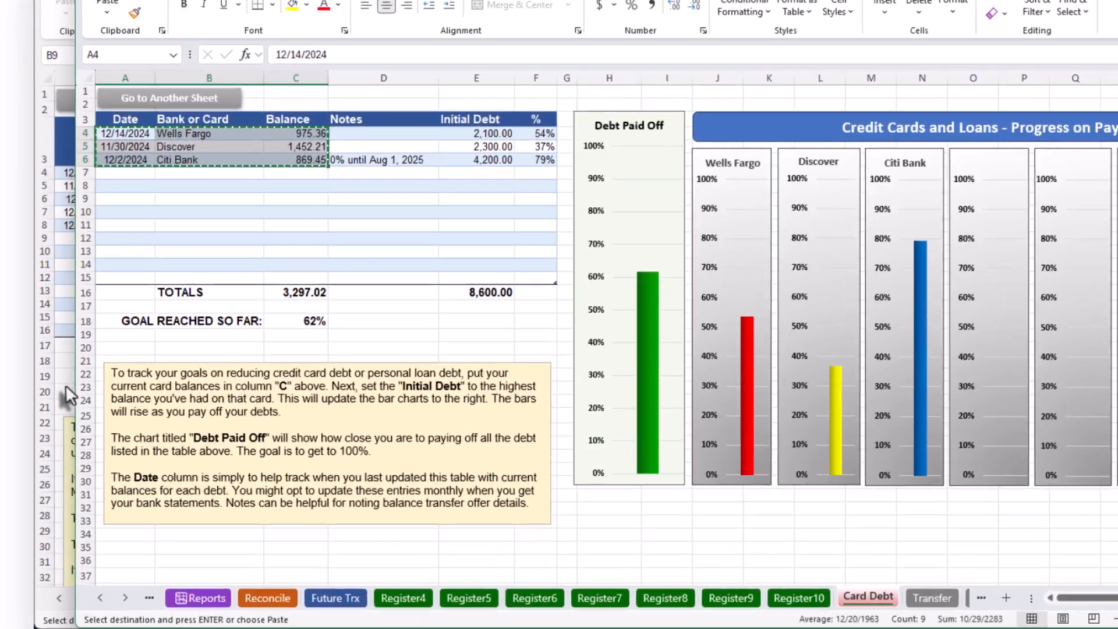
Switch to the new checkbook workbook and paste the copied debts as values only, starting at cell A4 of the Debt Obligations sheet.
{"action": "left_click", "coordinate": [63, 470]}
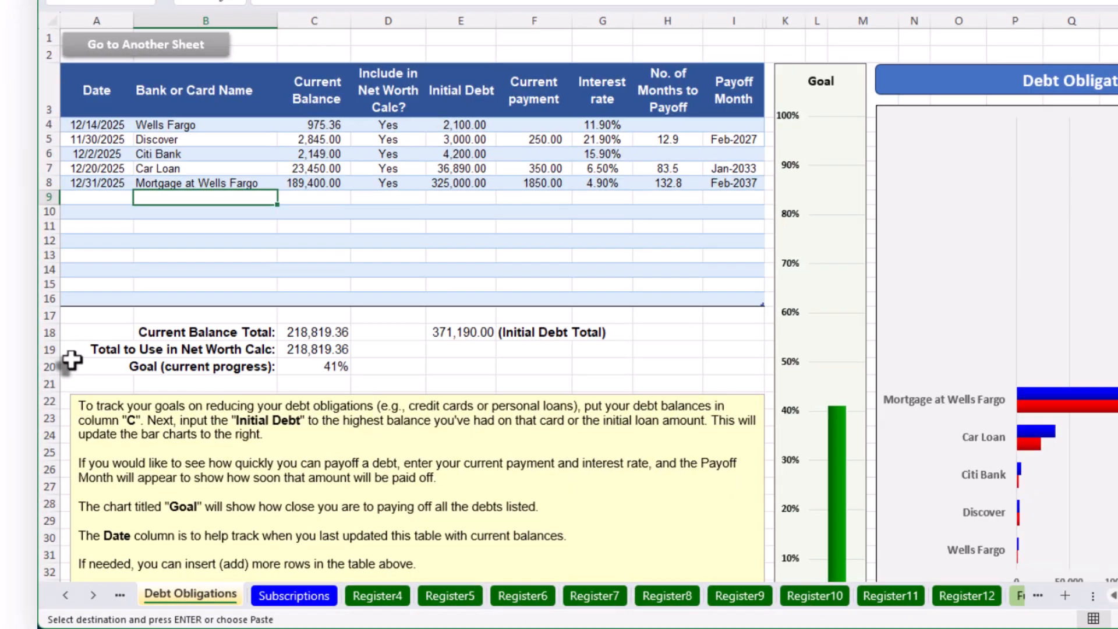
{"action": "left_click", "coordinate": [102, 124]}
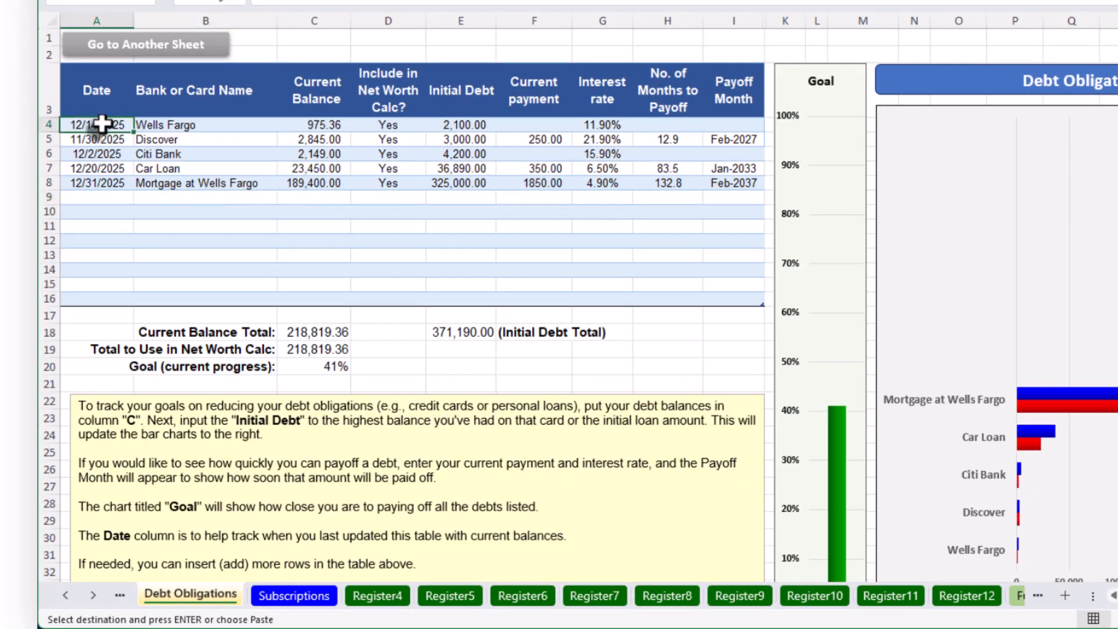
{"action": "right_click", "coordinate": [102, 124]}
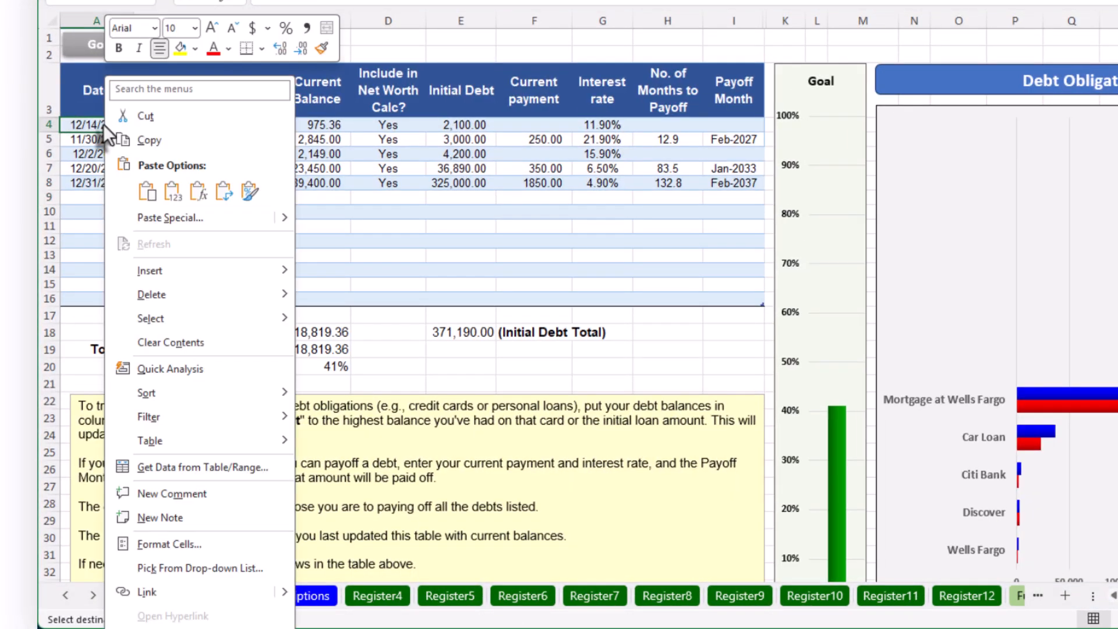
{"action": "left_click", "coordinate": [175, 192]}
Clear the Car Loan and Mortgage at Wells Fargo sample entries in range A7:I8 of the debt table.
{"action": "left_click", "coordinate": [116, 169]}
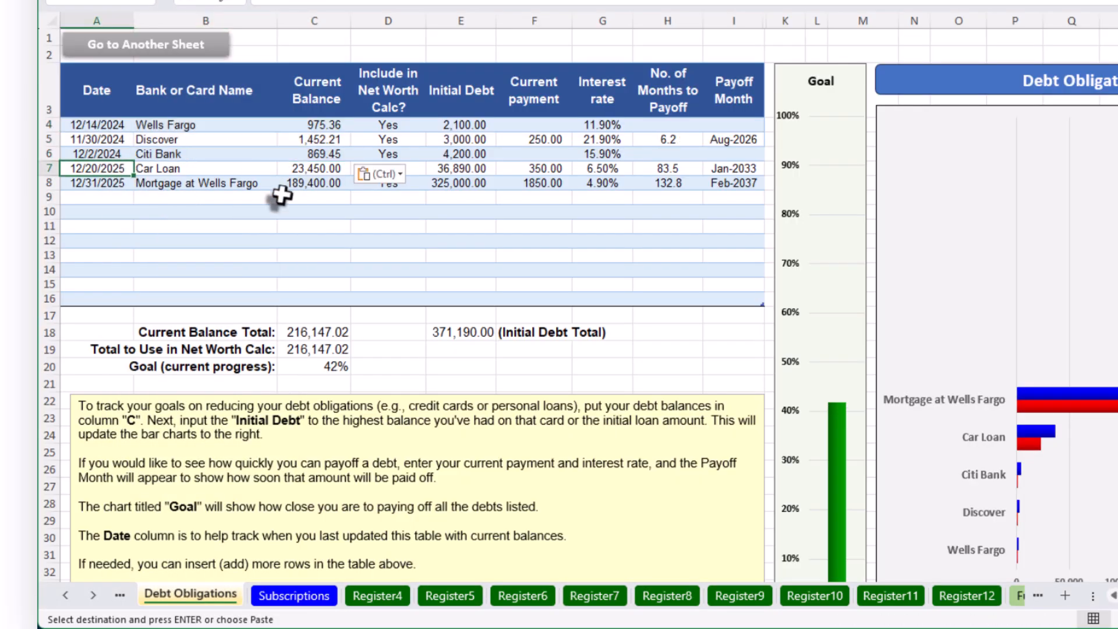
{"action": "key", "text": "shift+Right"}
{"action": "key", "text": "shift+Right"}
{"action": "key", "text": "shift+Right"}
{"action": "key", "text": "shift+Right"}
{"action": "key", "text": "shift+Right"}
{"action": "key", "text": "shift+Right"}
{"action": "key", "text": "shift+Right"}
{"action": "key", "text": "shift+Right"}
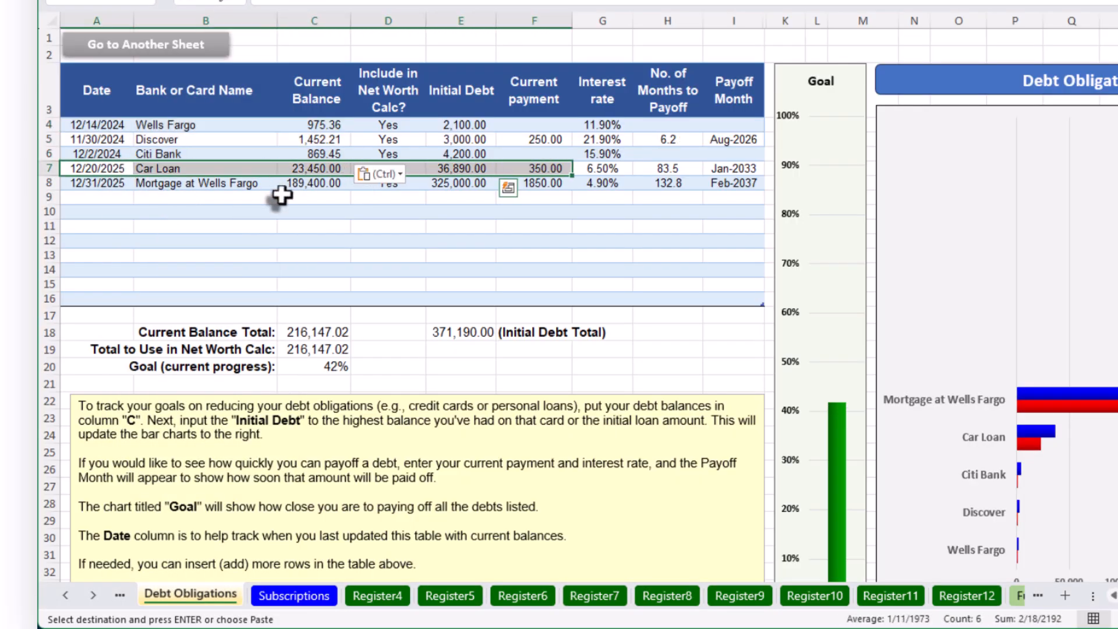
{"action": "key", "text": "shift+Down"}
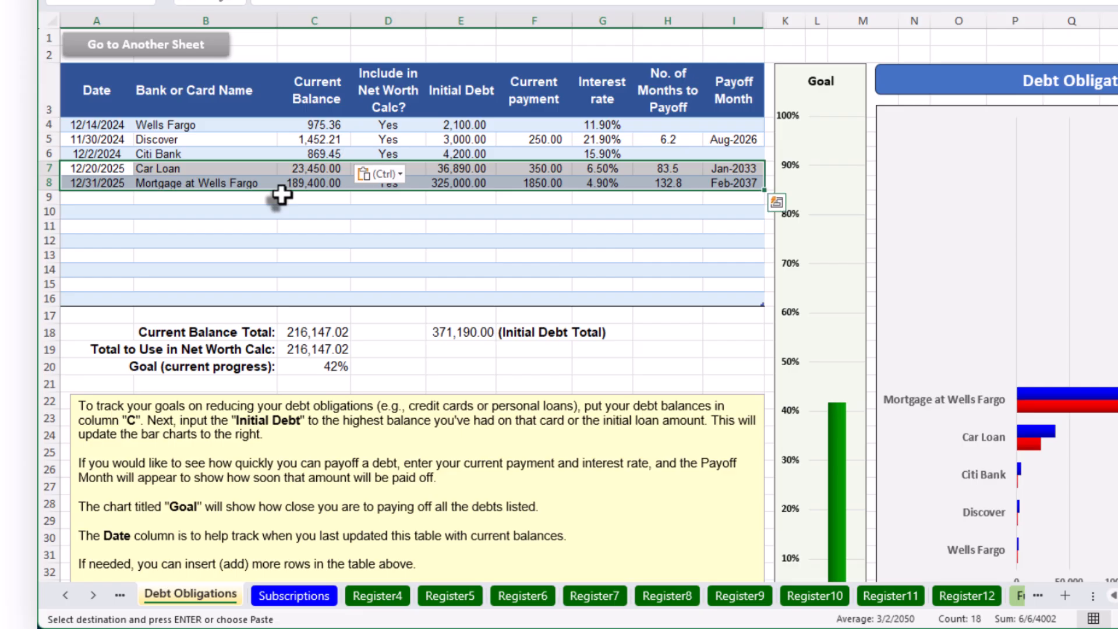
{"action": "key", "text": "Delete"}
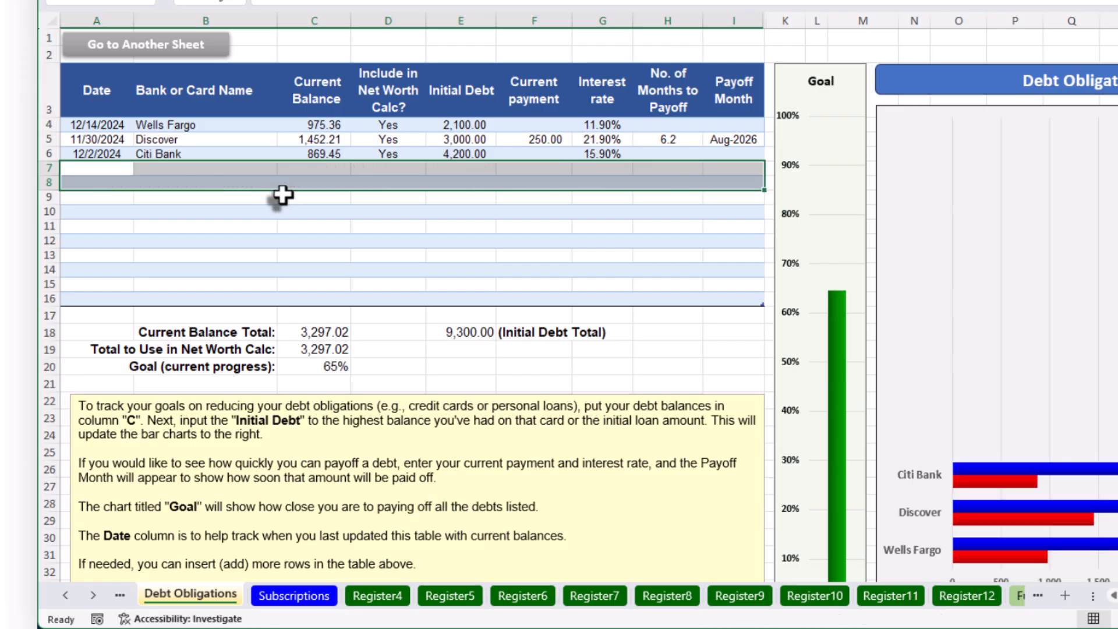
{"action": "left_click", "coordinate": [483, 128]}
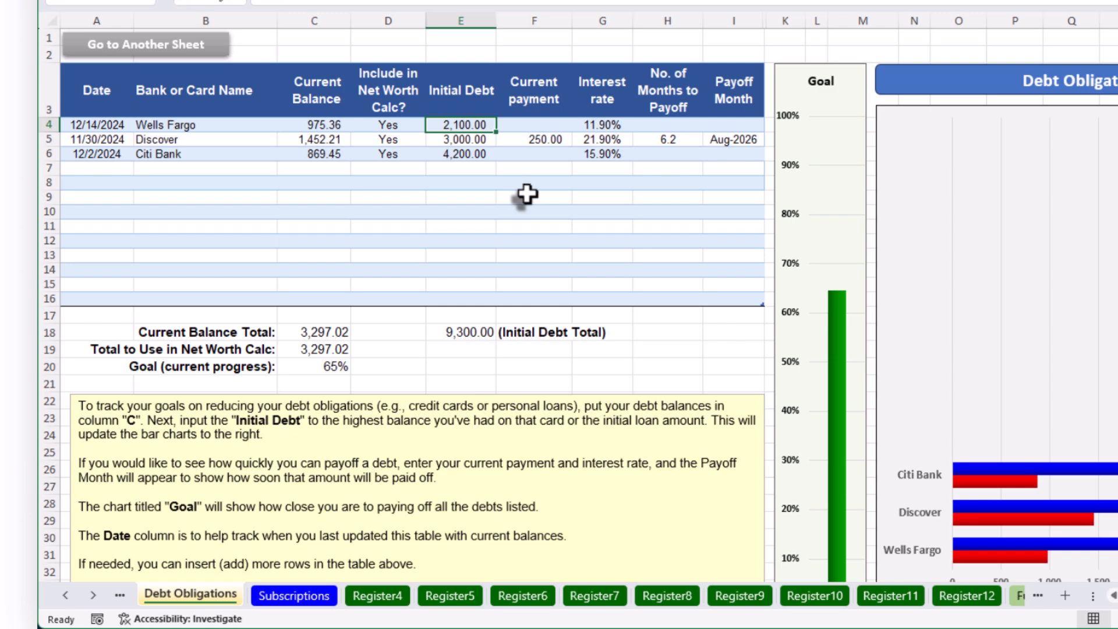
{"action": "key", "text": "shift+Right"}
{"action": "key", "text": "shift+Right"}
{"action": "key", "text": "shift+Right"}
{"action": "key", "text": "shift+Right"}
{"action": "key", "text": "shift+Down"}
{"action": "key", "text": "shift+Down"}
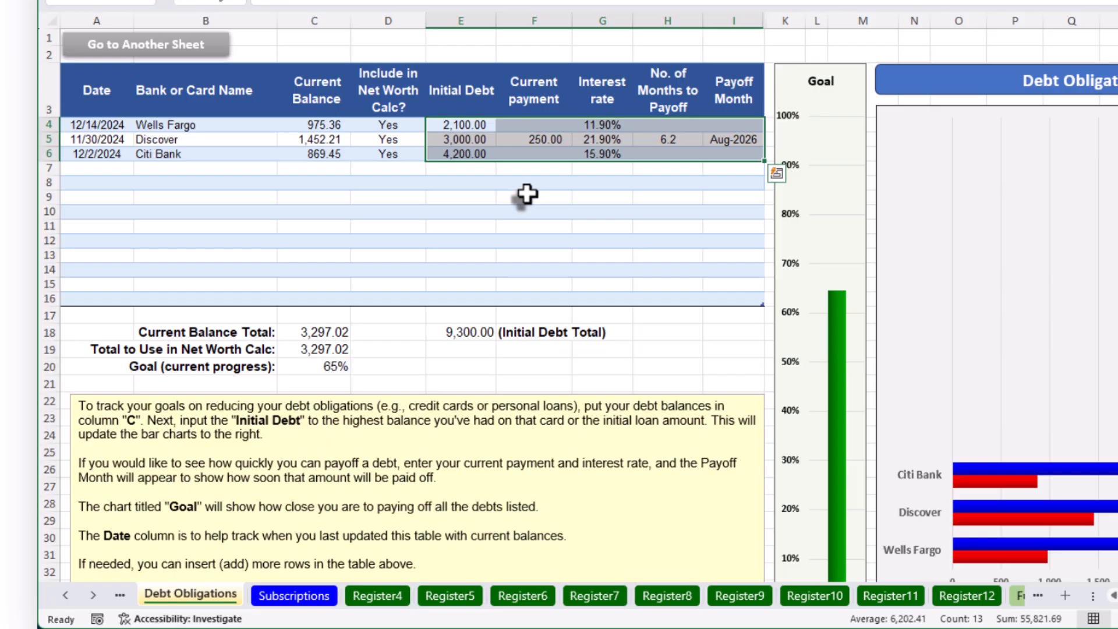
Examine the formulas in the No. of Months to Payoff and Payoff Month columns for the listed debts.
{"action": "key", "text": "Left"}
{"action": "key", "text": "Right"}
{"action": "key", "text": "Right"}
{"action": "key", "text": "Right"}
{"action": "key", "text": "Right"}
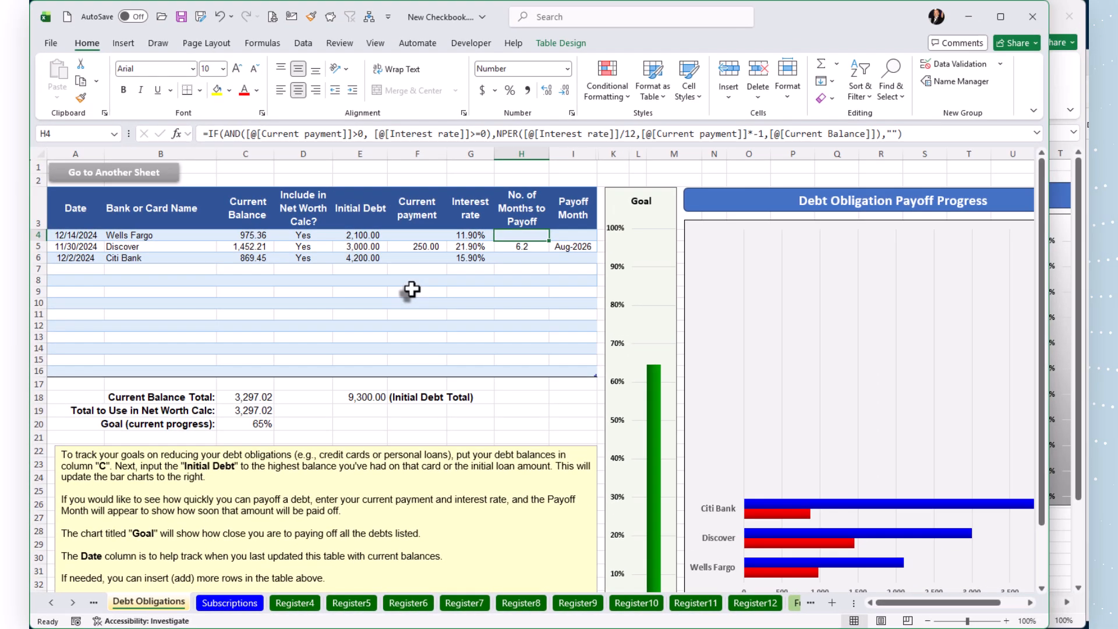
{"action": "key", "text": "Down"}
{"action": "key", "text": "Down"}
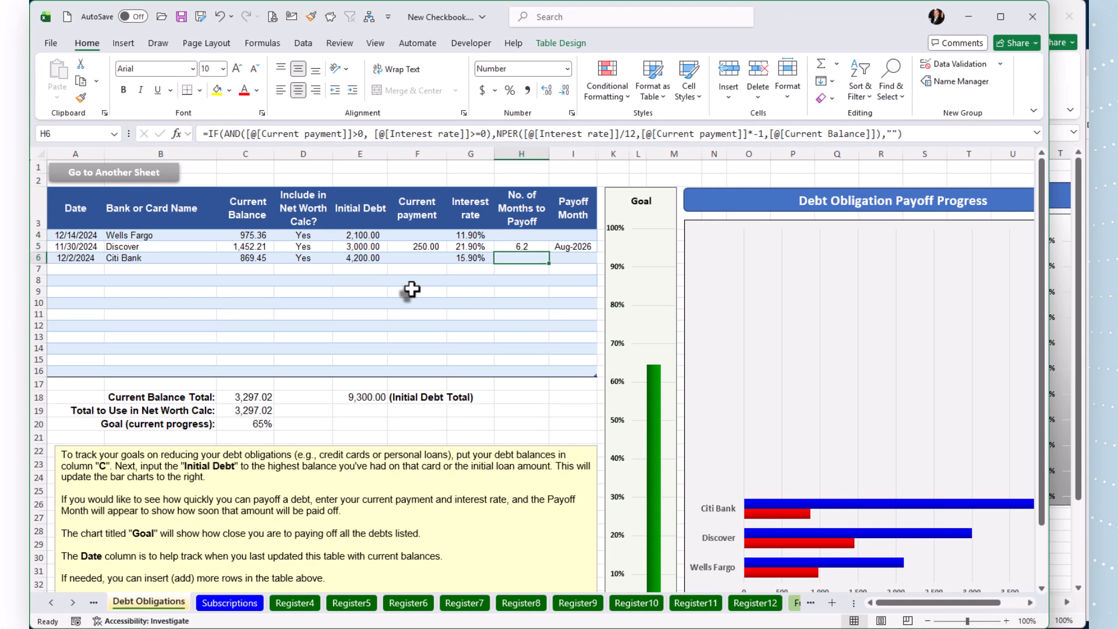
{"action": "key", "text": "Right"}
{"action": "key", "text": "Up"}
{"action": "key", "text": "Up"}
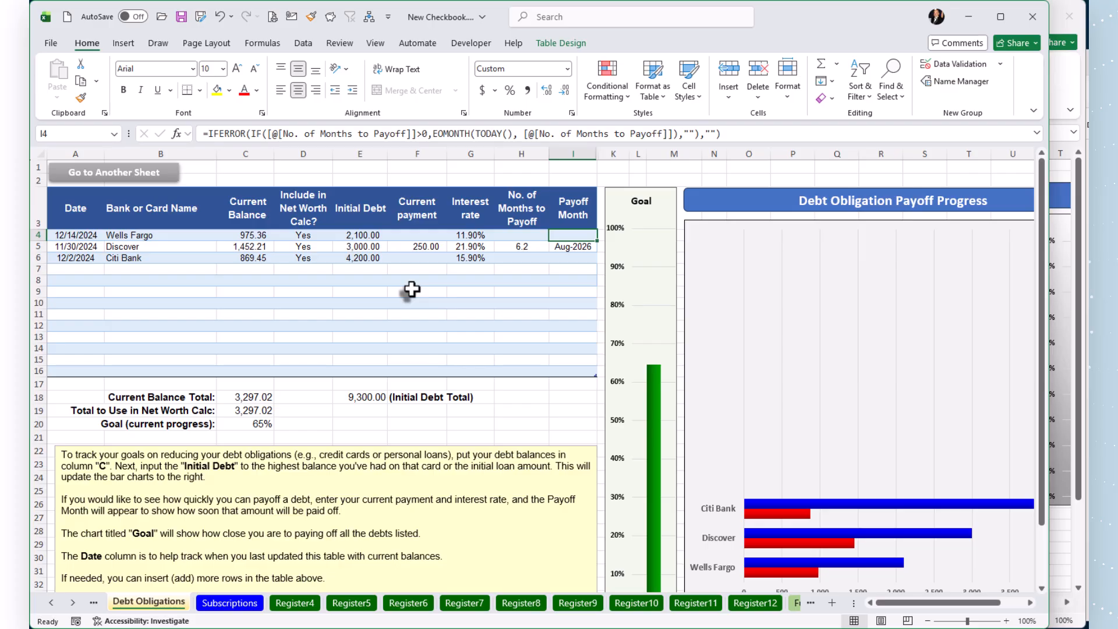
{"action": "key", "text": "Left"}
{"action": "key", "text": "Left"}
{"action": "key", "text": "Left"}
{"action": "key", "text": "Left"}
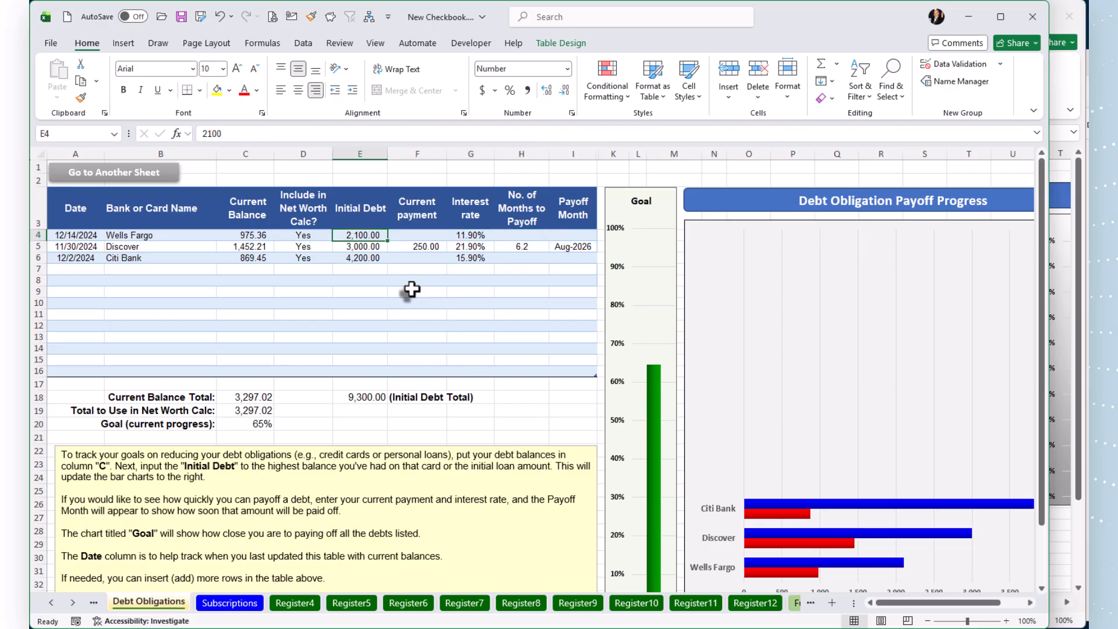
Clear the sample Initial Debt, Current payment and Interest rate entries in range E4:G6, leaving the formula columns alone.
{"action": "key", "text": "Right"}
{"action": "key", "text": "Right"}
{"action": "key", "text": "Left"}
{"action": "key", "text": "Left"}
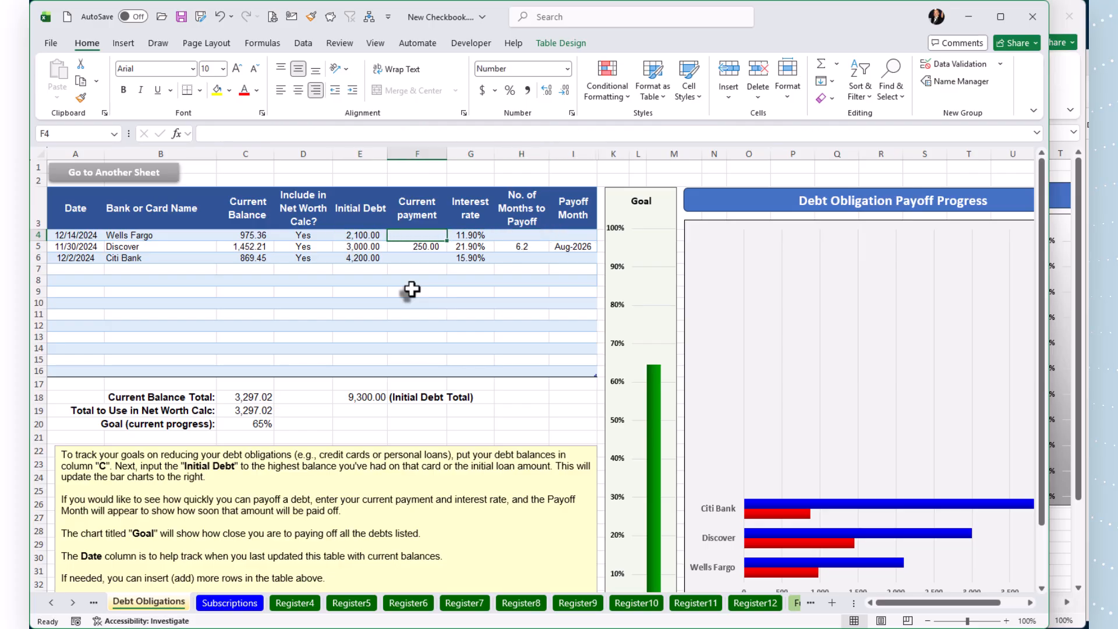
{"action": "key", "text": "shift+Right"}
{"action": "key", "text": "shift+Right"}
{"action": "key", "text": "shift+Down"}
{"action": "key", "text": "shift+Down"}
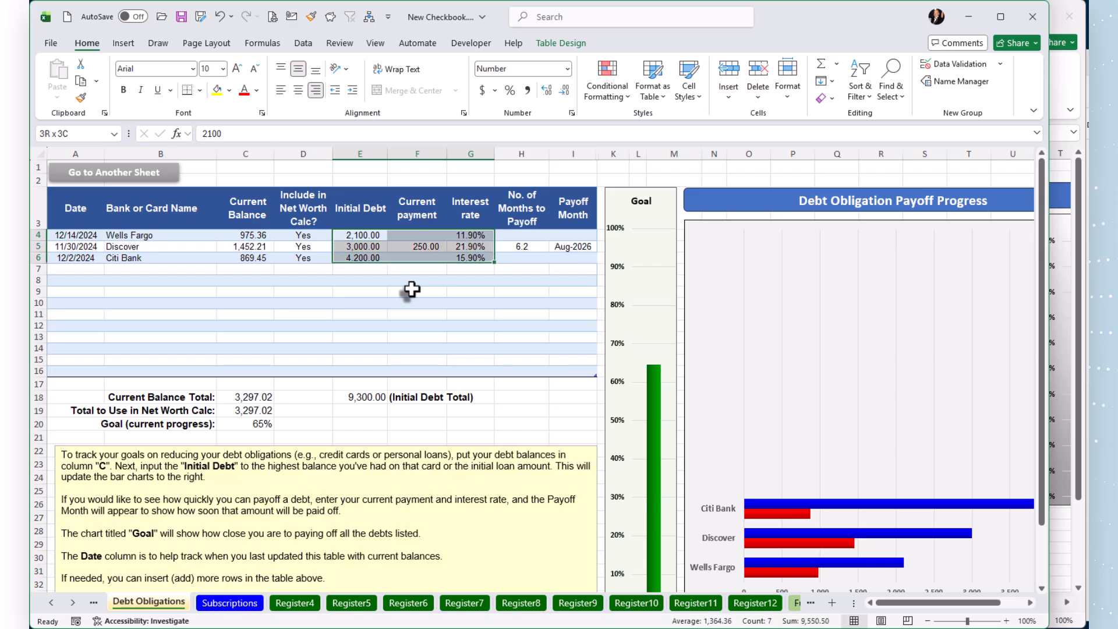
{"action": "left_click", "coordinate": [364, 286]}
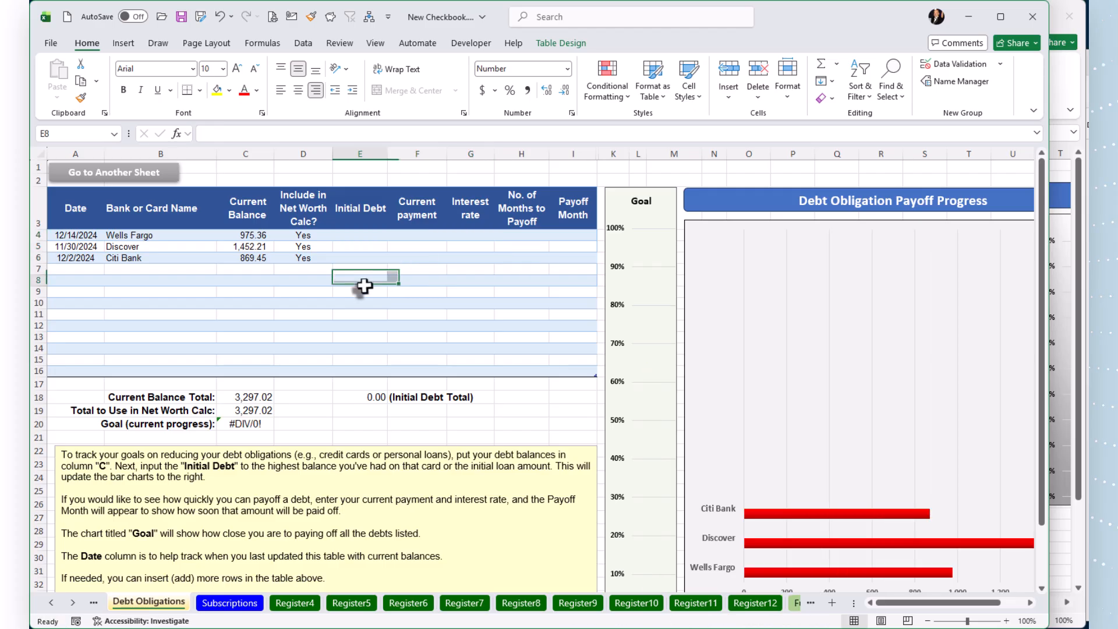
Switch to the OLD Checkbook workbook and copy the initial debt amounts in range E4:E6 of the Card Debt sheet.
{"action": "key", "text": "alt+Tab"}
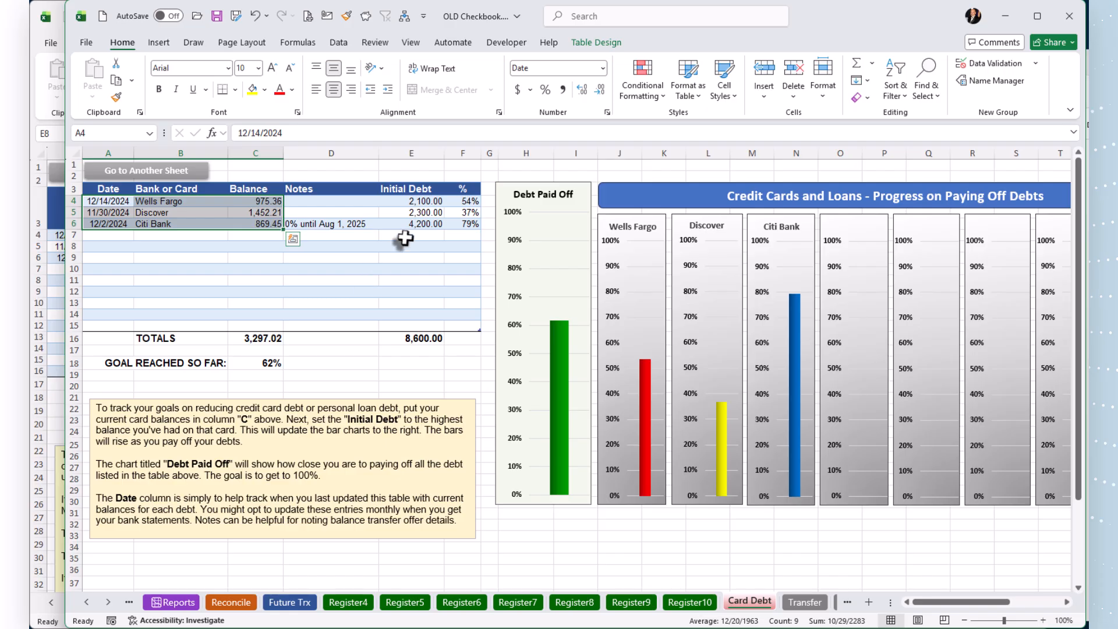
{"action": "left_click_drag", "start_coordinate": [423, 201], "coordinate": [423, 227]}
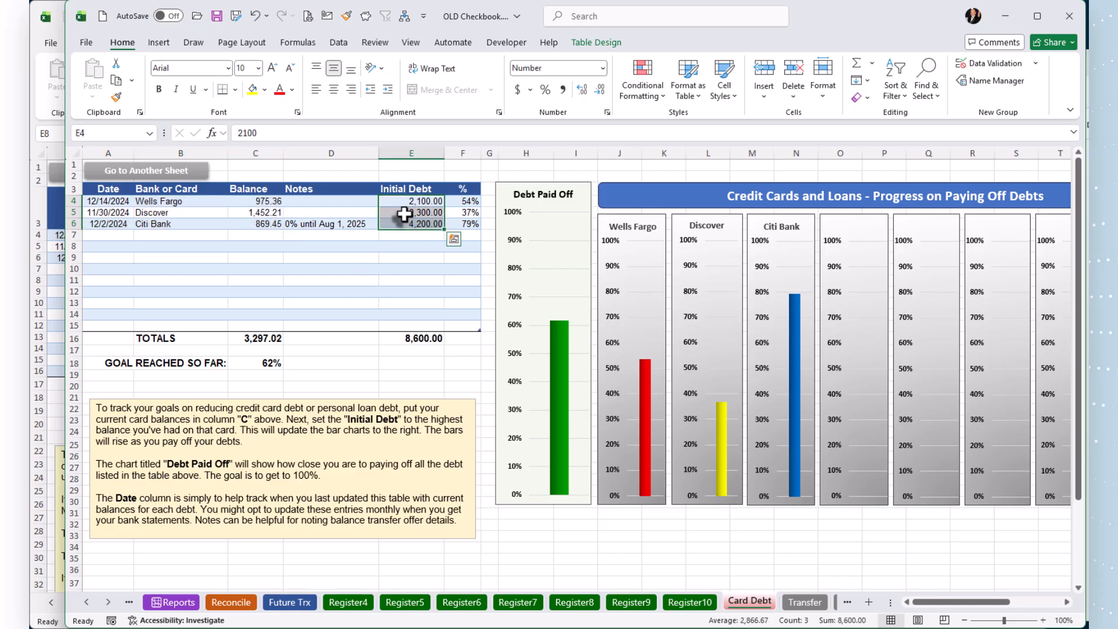
{"action": "right_click", "coordinate": [405, 214]}
{"action": "left_click", "coordinate": [417, 249]}
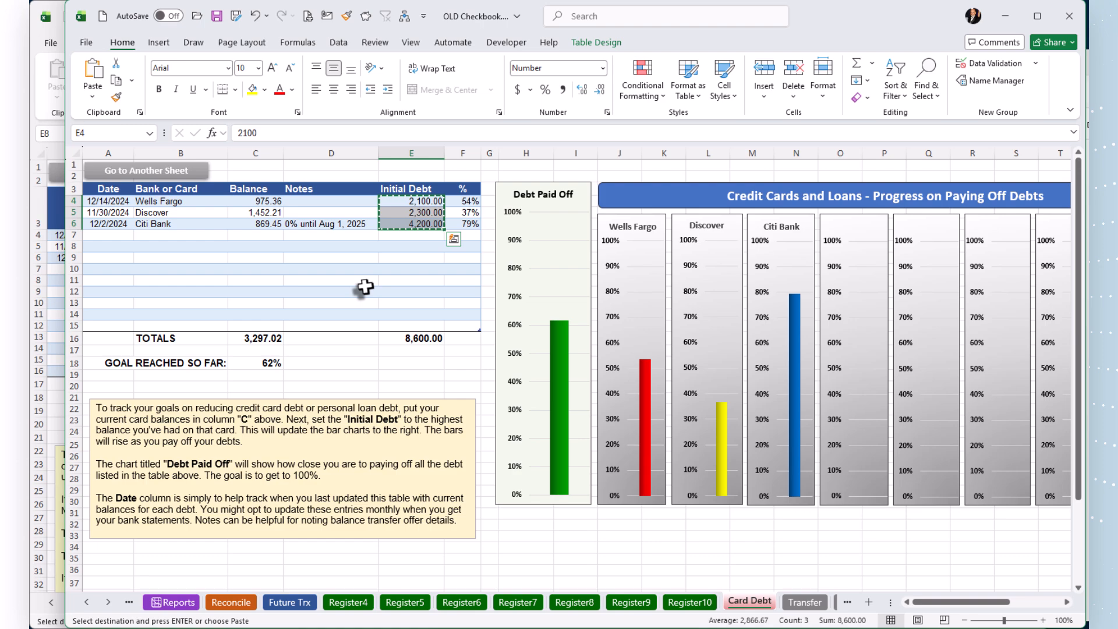
Paste the copied initial debts as values only, starting at cell E4 of the new workbook's Debt Obligations sheet.
{"action": "left_click", "coordinate": [59, 434]}
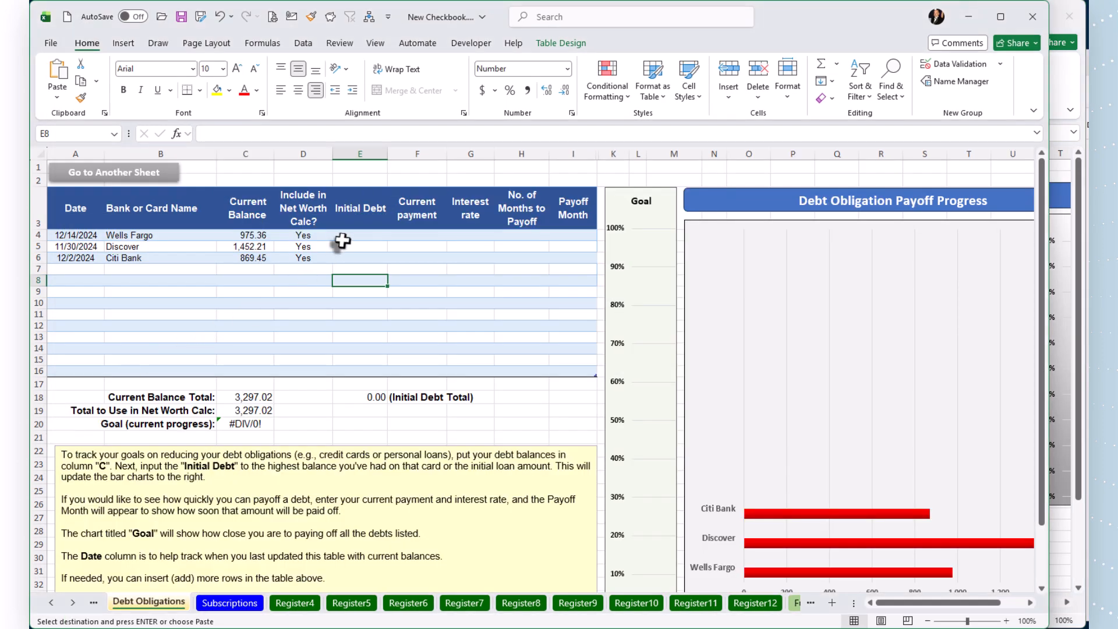
{"action": "left_click", "coordinate": [347, 237]}
{"action": "right_click", "coordinate": [350, 237]}
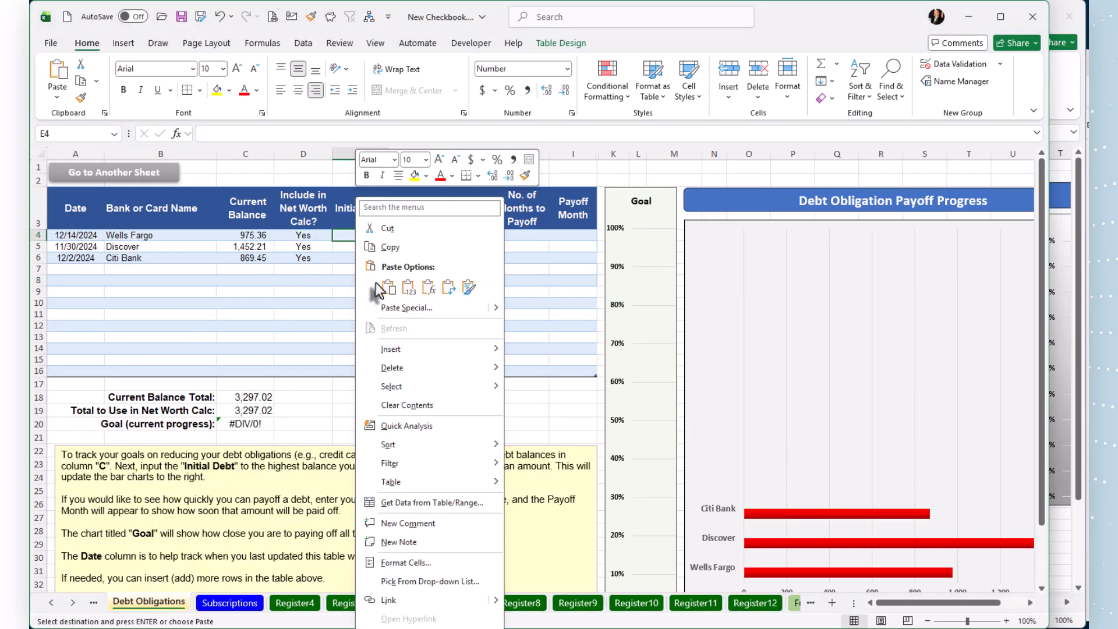
{"action": "left_click", "coordinate": [402, 288]}
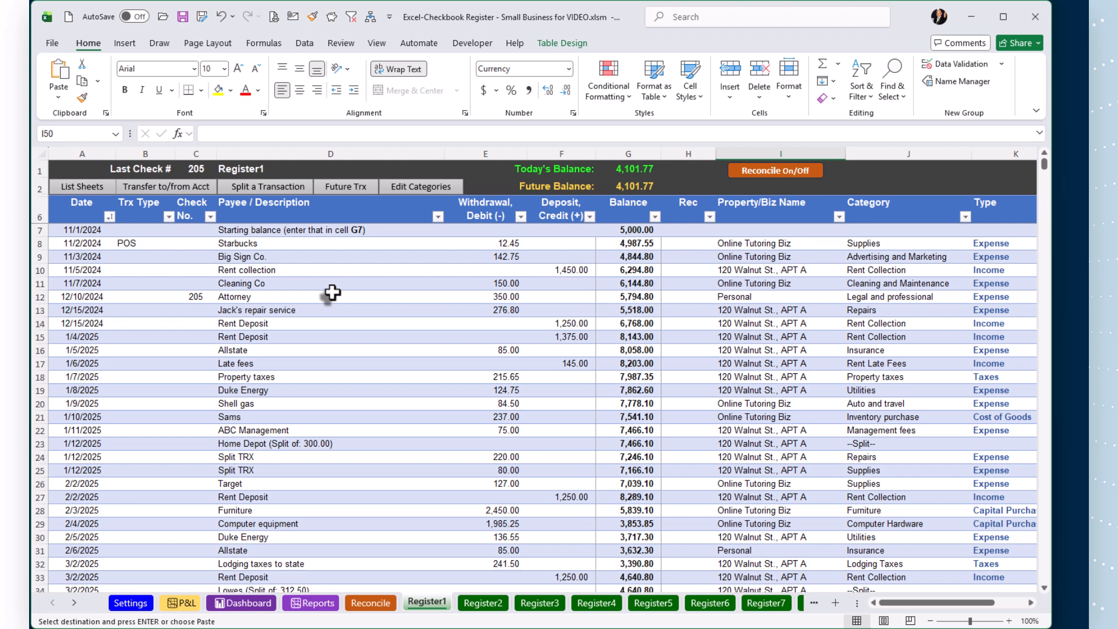
Review the Property/Biz Name and Category entries in the small business workbook's Register1 sheet, selecting range I8:J29.
{"action": "left_click", "coordinate": [753, 244]}
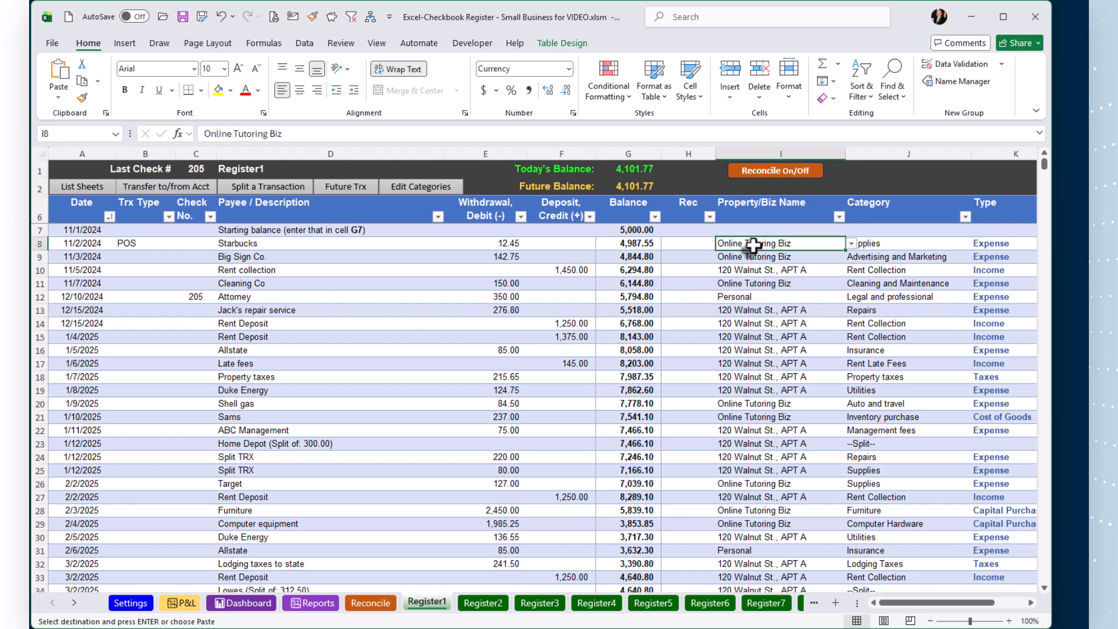
{"action": "left_click", "coordinate": [907, 244]}
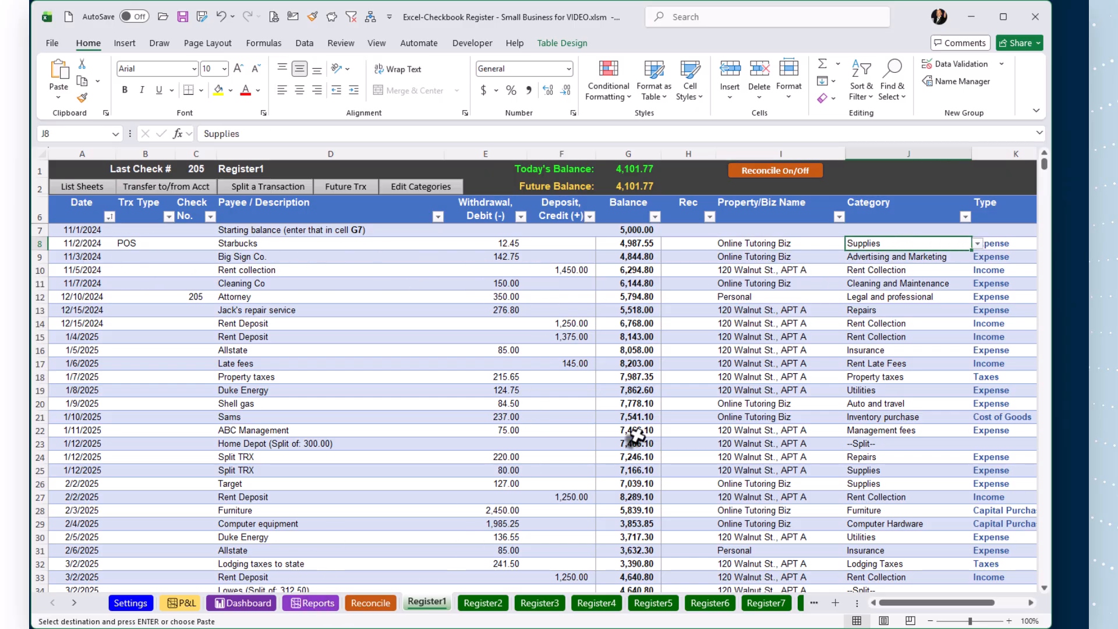
{"action": "left_click_drag", "start_coordinate": [775, 244], "coordinate": [860, 522]}
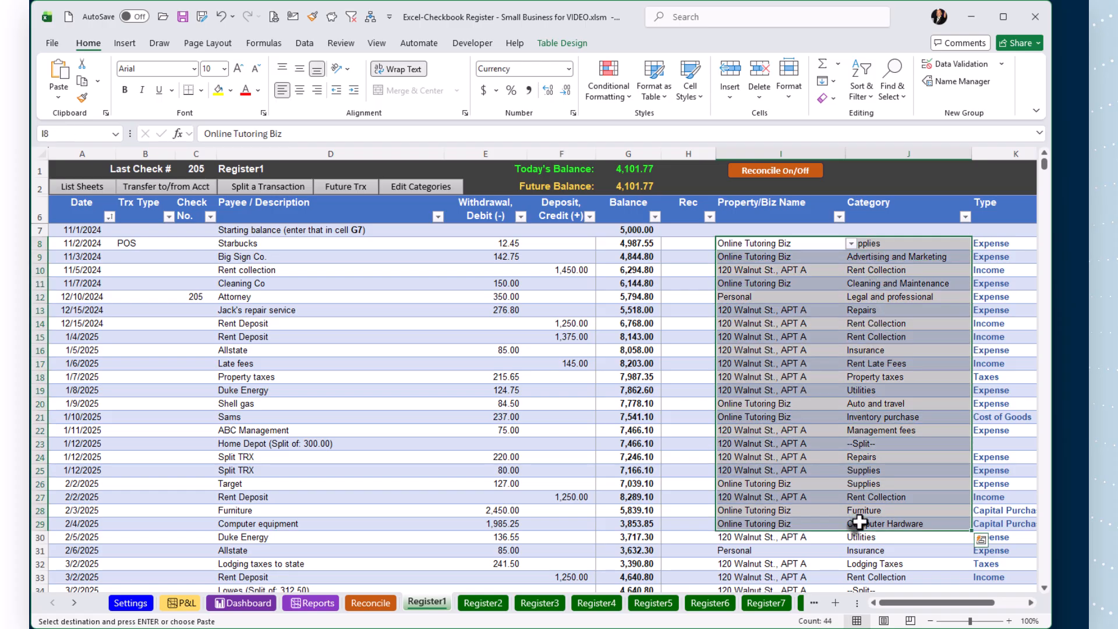
Go to the small business workbook's Settings sheet and select the first empty cell below the listed Business Names.
{"action": "key", "text": "ctrl+Page_Up"}
{"action": "key", "text": "ctrl+Page_Up"}
{"action": "key", "text": "ctrl+Page_Up"}
{"action": "key", "text": "ctrl+Page_Up"}
{"action": "key", "text": "ctrl+Page_Up"}
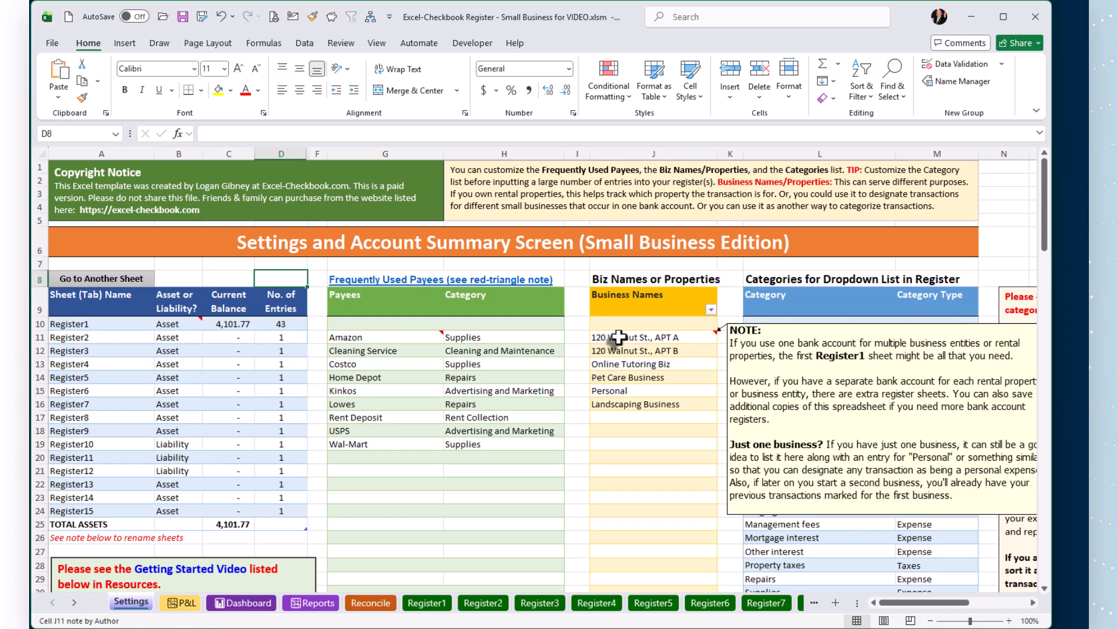
{"action": "left_click", "coordinate": [606, 418]}
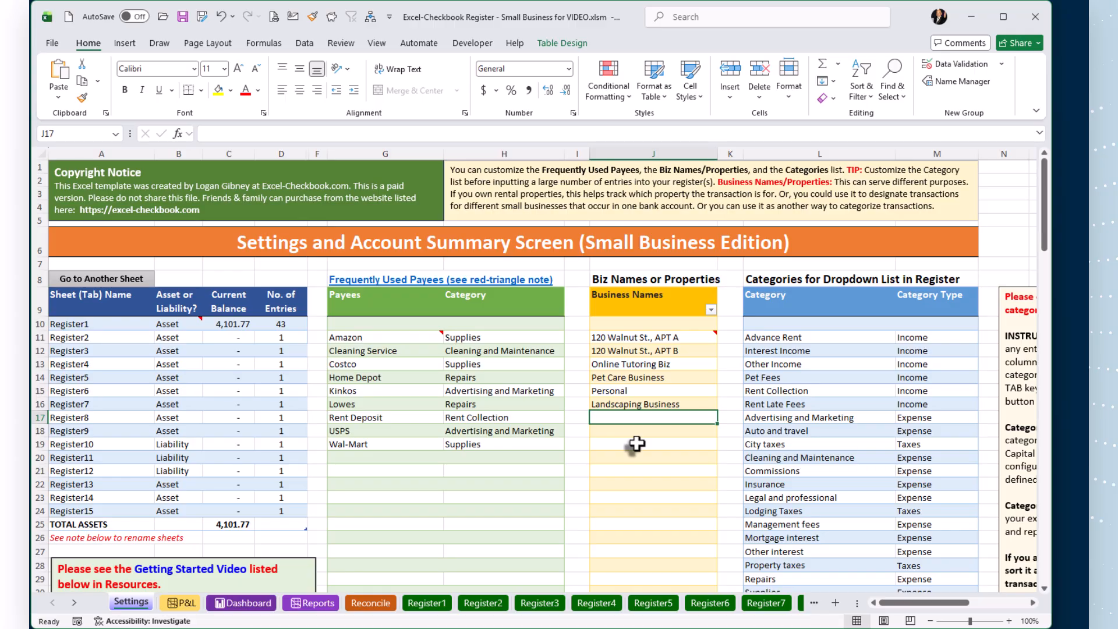